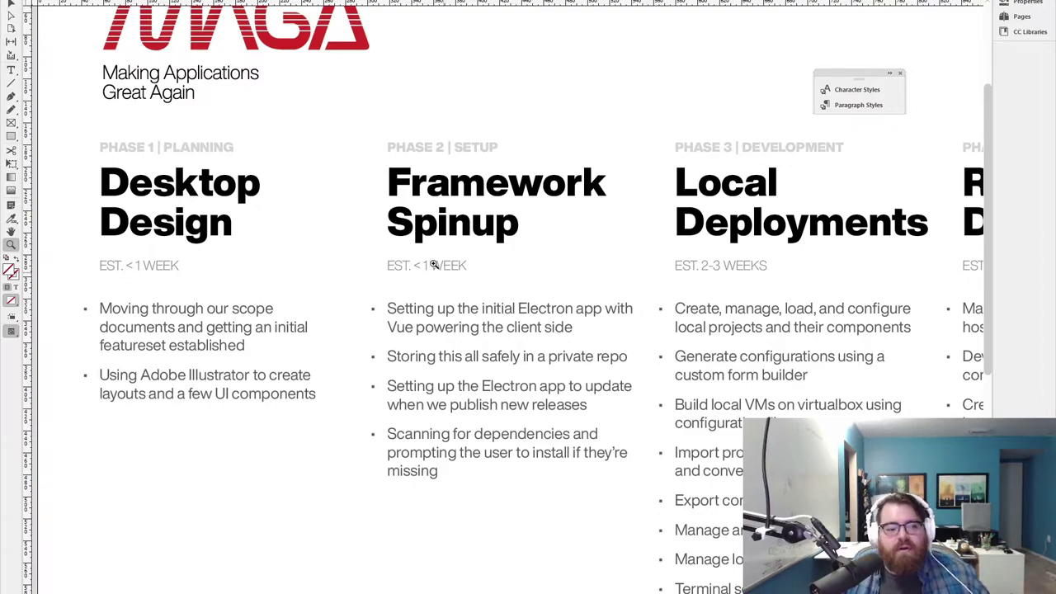
- Switch to Illustrator and paint an app window outline with a vertical sidebar divider near the blank artboard's upper-left corner
{"action": "scroll", "coordinate": [391, 256], "scroll_direction": "down", "scroll_amount": 2}
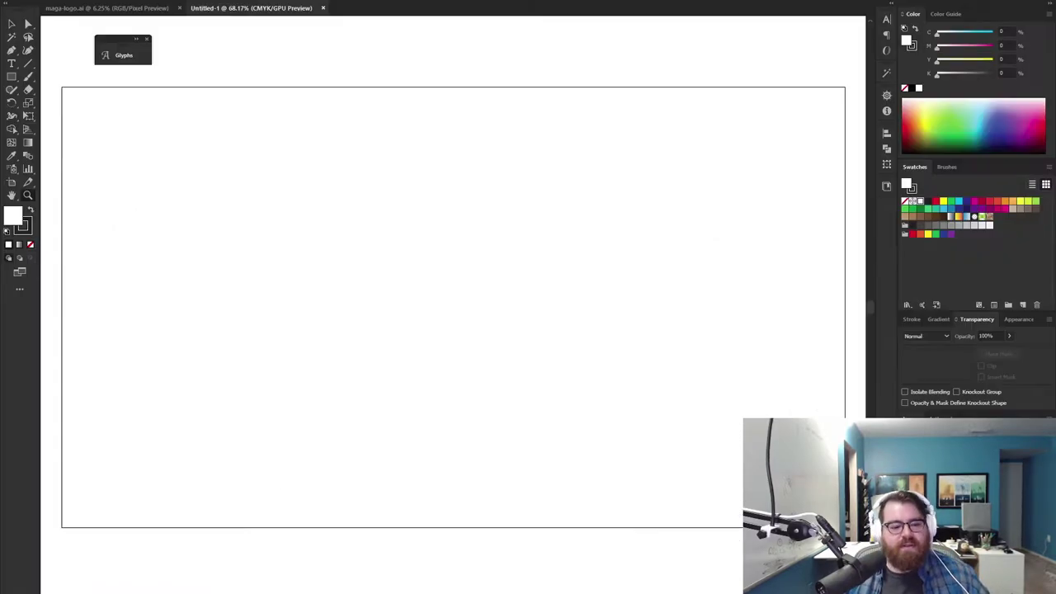
{"action": "left_click", "coordinate": [293, 244]}
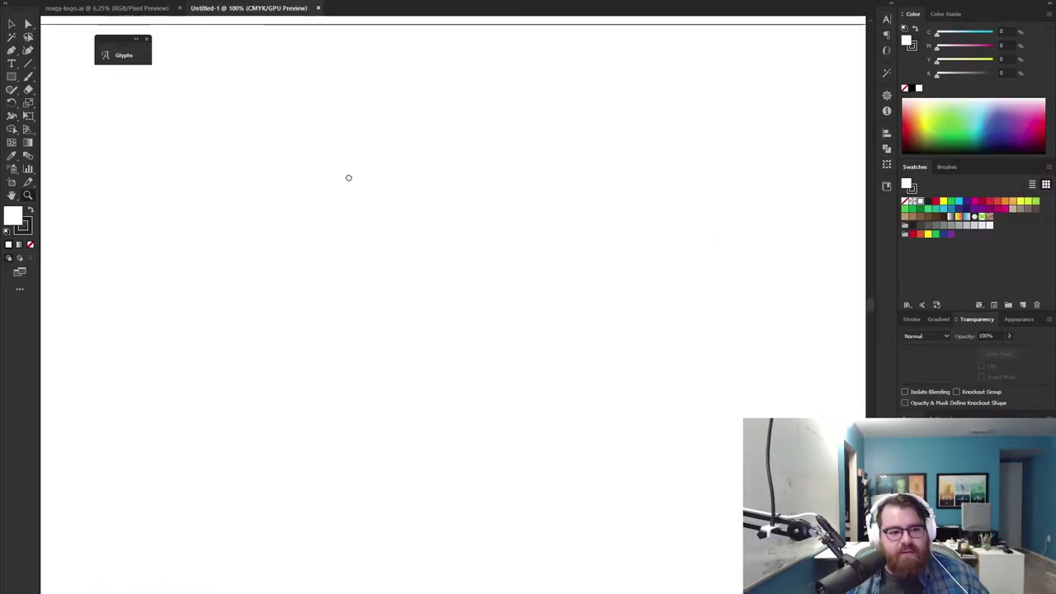
{"action": "key", "text": "b"}
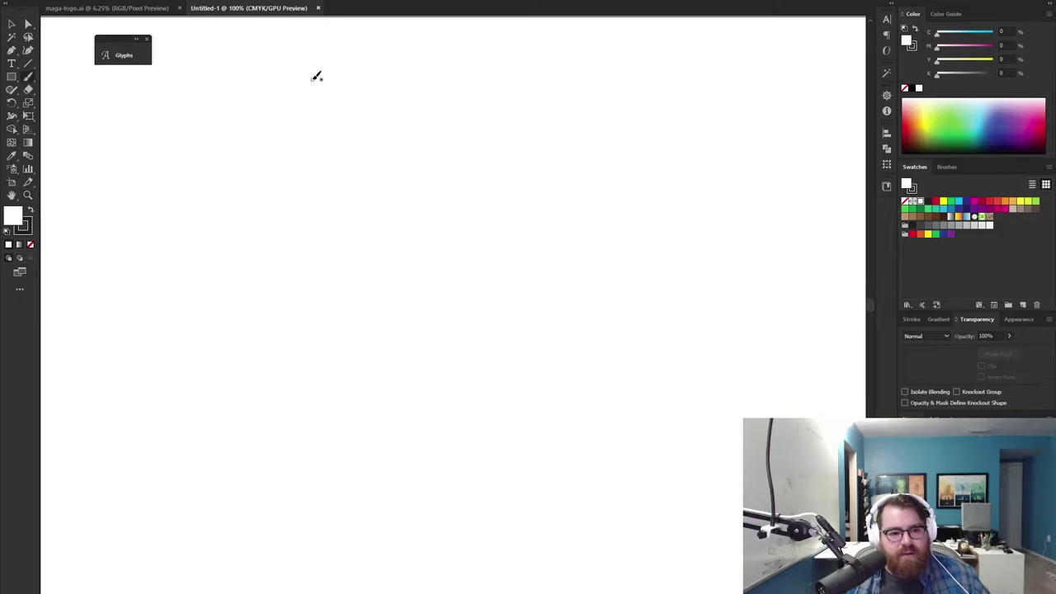
{"action": "scroll", "coordinate": [302, 146], "scroll_direction": "left", "scroll_amount": 3}
{"action": "scroll", "coordinate": [302, 145], "scroll_direction": "up", "scroll_amount": 1}
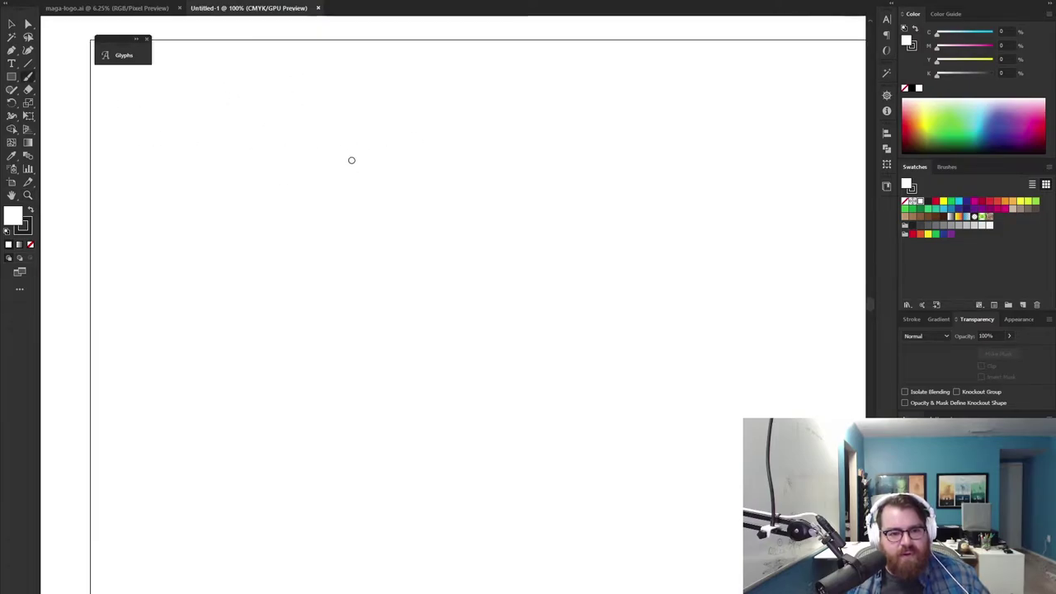
{"action": "scroll", "coordinate": [396, 149], "scroll_direction": "down", "scroll_amount": 1}
{"action": "scroll", "coordinate": [396, 149], "scroll_direction": "right", "scroll_amount": 1}
{"action": "scroll", "coordinate": [413, 140], "scroll_direction": "up", "scroll_amount": 2}
{"action": "scroll", "coordinate": [412, 140], "scroll_direction": "left", "scroll_amount": 1}
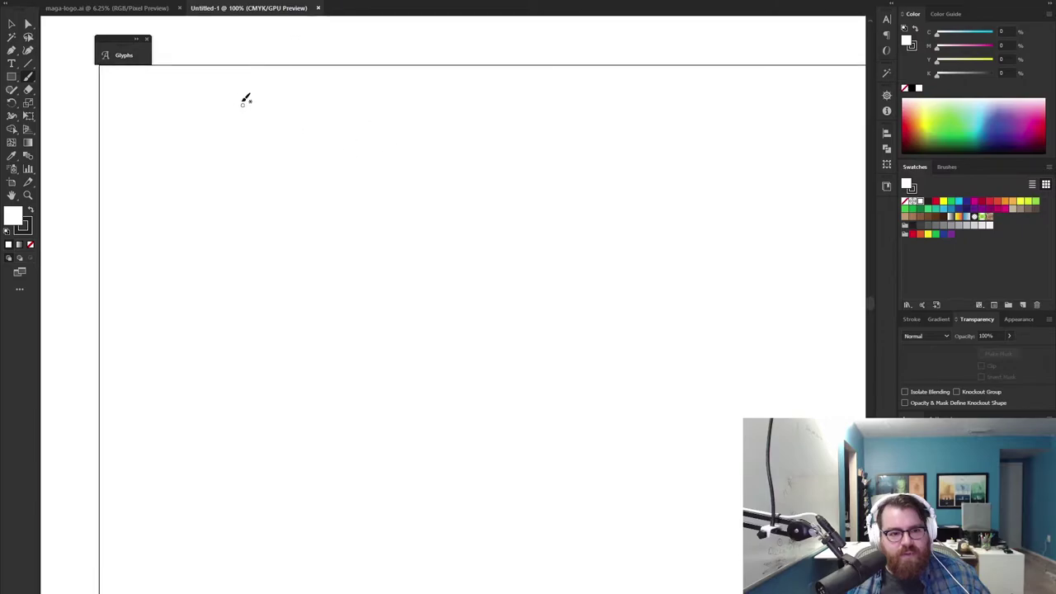
{"action": "mouse_move", "coordinate": [218, 87]}
{"action": "left_mouse_down"}
{"action": "mouse_move", "coordinate": [216, 174]}
{"action": "mouse_move", "coordinate": [233, 92]}
{"action": "mouse_move", "coordinate": [410, 114]}
{"action": "mouse_move", "coordinate": [422, 245]}
{"action": "mouse_move", "coordinate": [221, 247]}
{"action": "mouse_move", "coordinate": [216, 165]}
{"action": "left_mouse_up"}
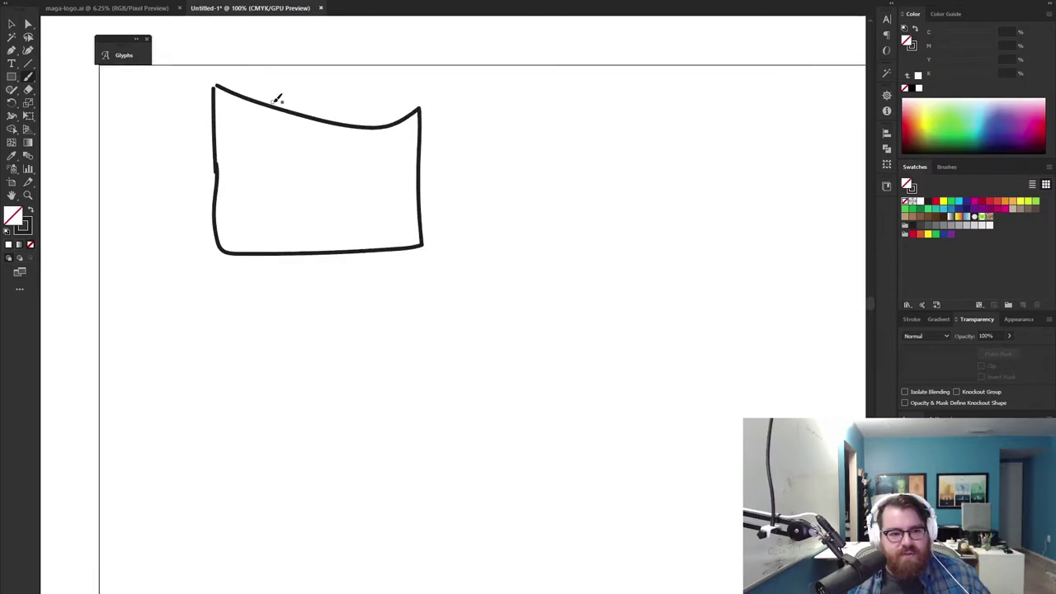
{"action": "left_click_drag", "start_coordinate": [282, 109], "coordinate": [281, 250]}
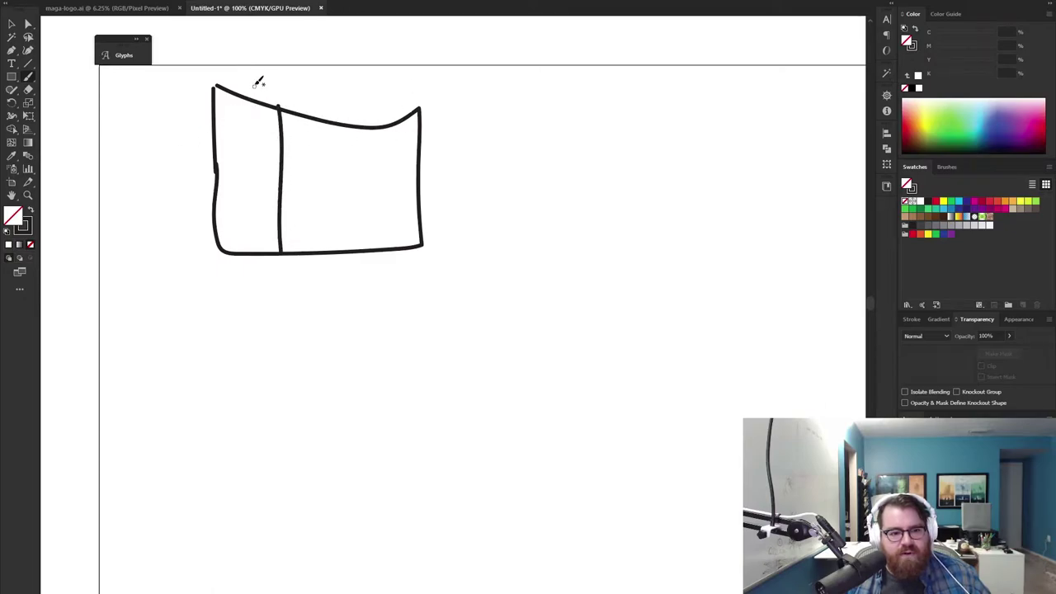
- Handwrite "Projects" above the window sketch with the Paintbrush and add an arrow pointing down at its sidebar
{"action": "mouse_move", "coordinate": [261, 68]}
{"action": "left_mouse_down"}
{"action": "mouse_move", "coordinate": [278, 135]}
{"action": "mouse_move", "coordinate": [282, 128]}
{"action": "mouse_move", "coordinate": [258, 124]}
{"action": "left_mouse_up"}
{"action": "mouse_move", "coordinate": [256, 51]}
{"action": "left_mouse_down"}
{"action": "mouse_move", "coordinate": [256, 76]}
{"action": "mouse_move", "coordinate": [256, 68]}
{"action": "left_mouse_up"}
{"action": "mouse_move", "coordinate": [278, 63]}
{"action": "left_mouse_down"}
{"action": "mouse_move", "coordinate": [314, 87]}
{"action": "mouse_move", "coordinate": [299, 94]}
{"action": "left_mouse_up"}
{"action": "left_click_drag", "start_coordinate": [320, 69], "coordinate": [361, 78]}
{"action": "left_click_drag", "start_coordinate": [370, 49], "coordinate": [376, 78]}
{"action": "left_click_drag", "start_coordinate": [366, 59], "coordinate": [385, 57]}
{"action": "left_click_drag", "start_coordinate": [404, 46], "coordinate": [388, 79]}
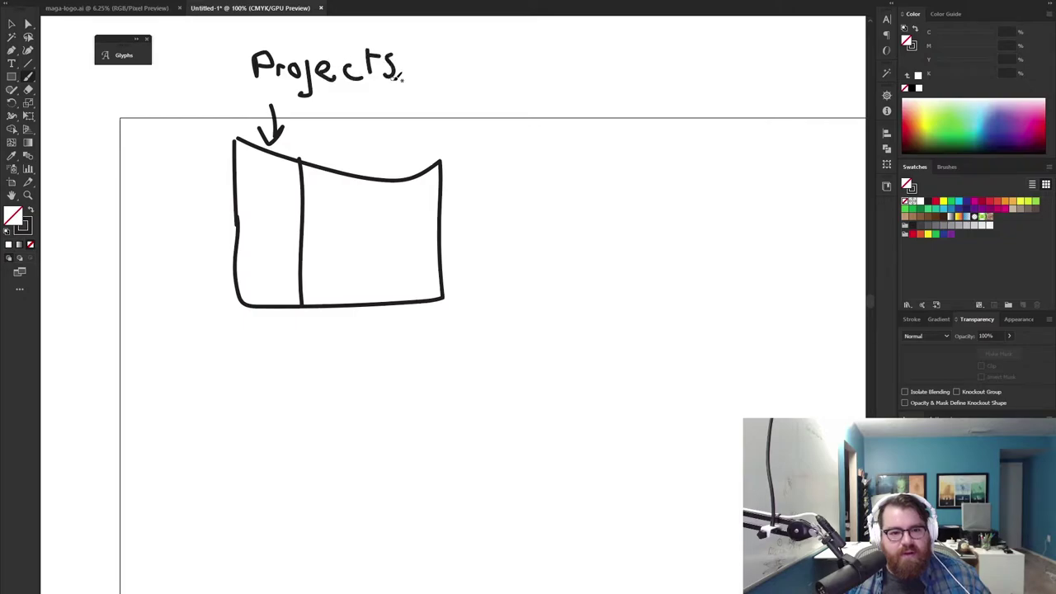
{"action": "scroll", "coordinate": [442, 117], "scroll_direction": "right", "scroll_amount": 5}
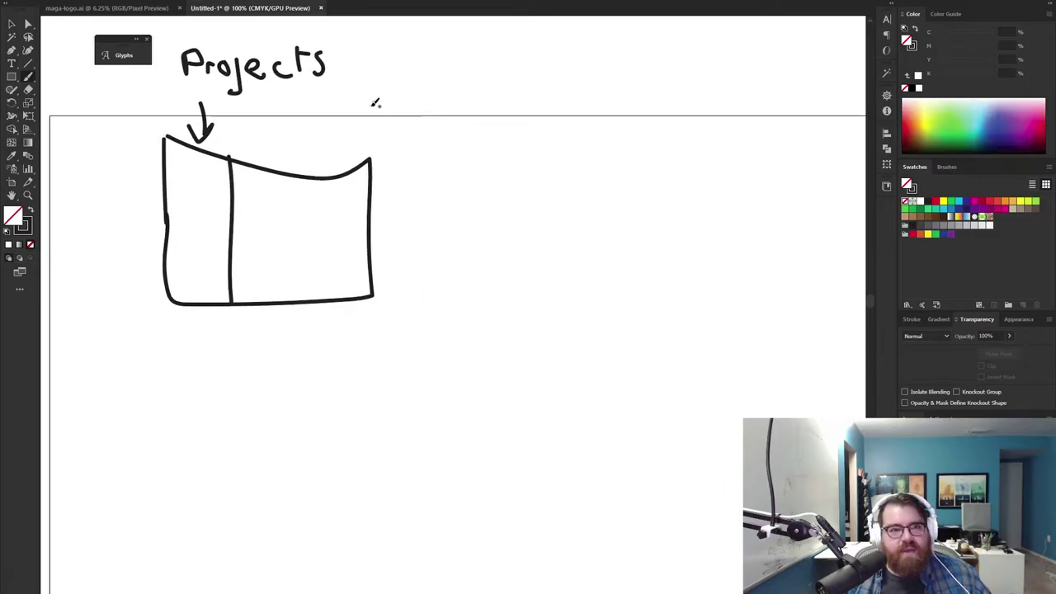
{"action": "left_click", "coordinate": [237, 45]}
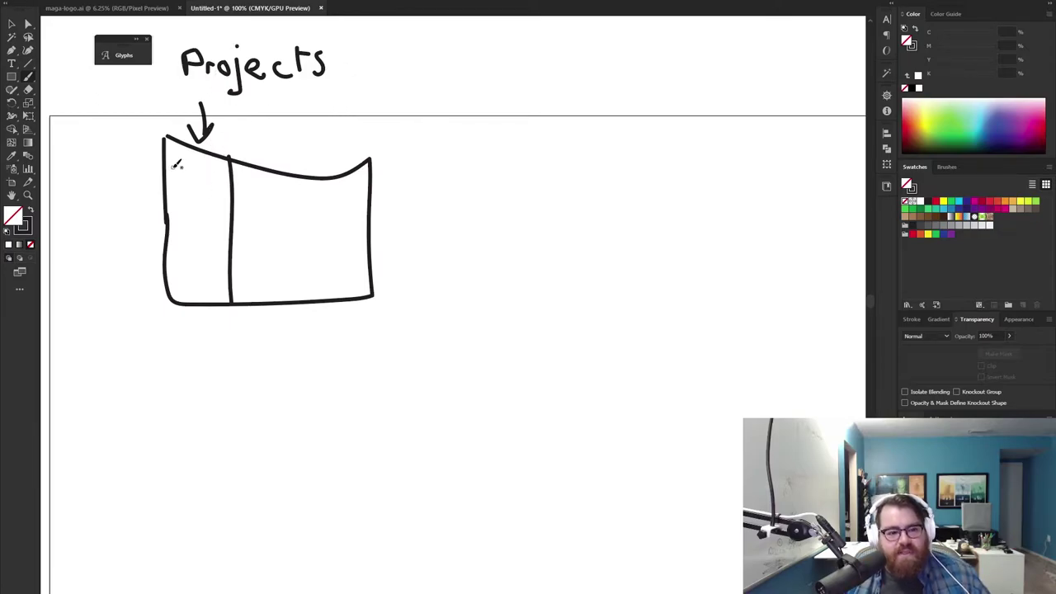
- Draw four row lines in the sidebar and a content card with a round icon, text lines and a squiggle in the main pane
{"action": "left_click_drag", "start_coordinate": [171, 169], "coordinate": [225, 168]}
{"action": "left_click_drag", "start_coordinate": [167, 190], "coordinate": [230, 200]}
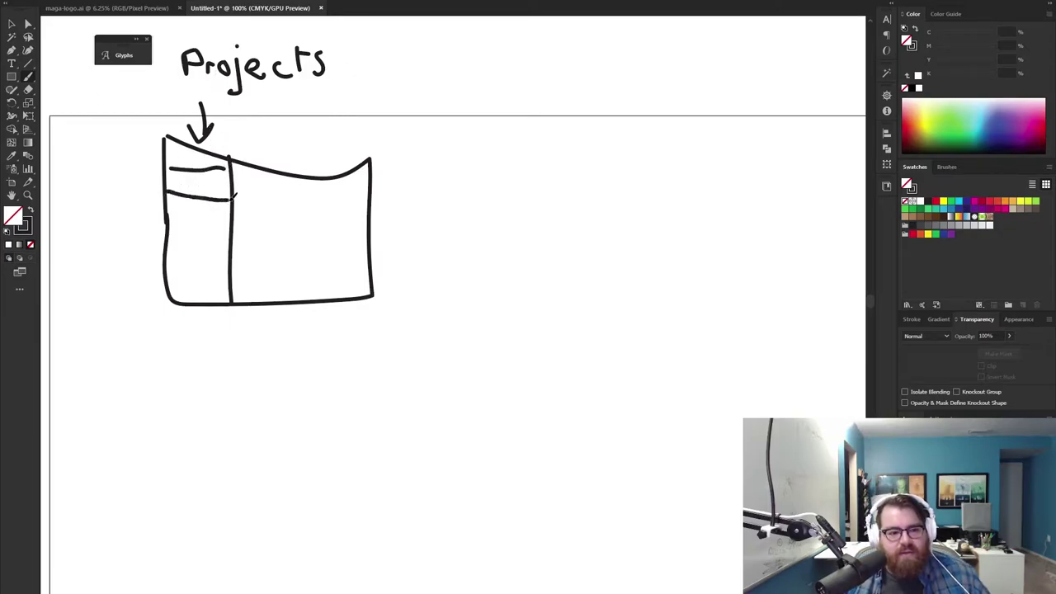
{"action": "left_click_drag", "start_coordinate": [174, 224], "coordinate": [230, 226]}
{"action": "left_click_drag", "start_coordinate": [167, 253], "coordinate": [224, 254]}
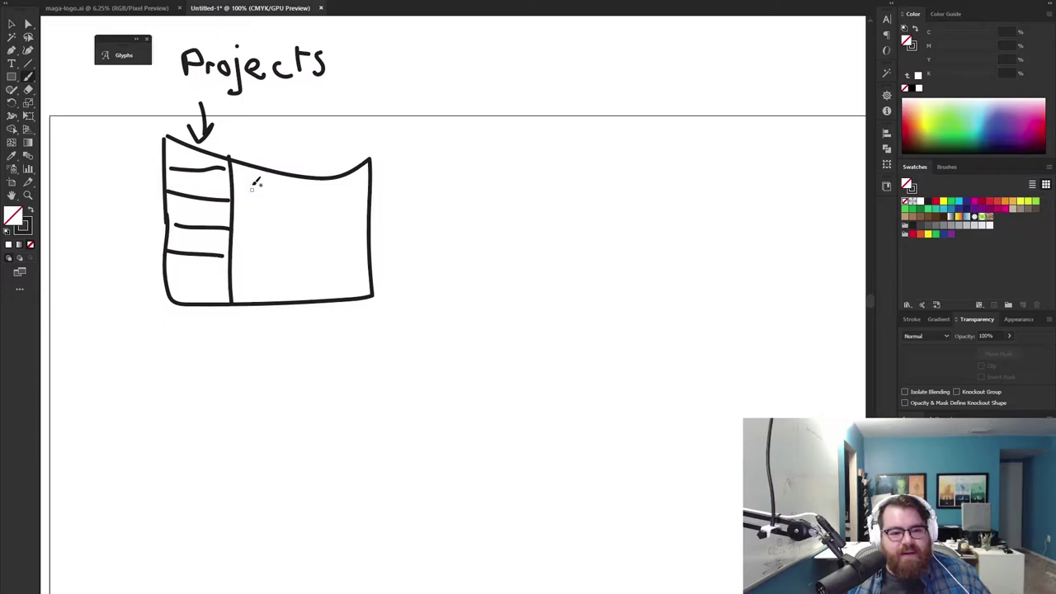
{"action": "mouse_move", "coordinate": [253, 184]}
{"action": "left_mouse_down"}
{"action": "mouse_move", "coordinate": [246, 247]}
{"action": "mouse_move", "coordinate": [363, 188]}
{"action": "mouse_move", "coordinate": [355, 278]}
{"action": "mouse_move", "coordinate": [245, 275]}
{"action": "mouse_move", "coordinate": [241, 235]}
{"action": "mouse_move", "coordinate": [283, 200]}
{"action": "mouse_move", "coordinate": [275, 189]}
{"action": "mouse_move", "coordinate": [286, 193]}
{"action": "mouse_move", "coordinate": [272, 213]}
{"action": "mouse_move", "coordinate": [280, 191]}
{"action": "mouse_move", "coordinate": [287, 200]}
{"action": "mouse_move", "coordinate": [265, 214]}
{"action": "mouse_move", "coordinate": [335, 200]}
{"action": "mouse_move", "coordinate": [346, 205]}
{"action": "mouse_move", "coordinate": [339, 212]}
{"action": "left_mouse_up"}
{"action": "mouse_move", "coordinate": [266, 235]}
{"action": "left_mouse_down"}
{"action": "mouse_move", "coordinate": [270, 245]}
{"action": "mouse_move", "coordinate": [335, 229]}
{"action": "left_mouse_up"}
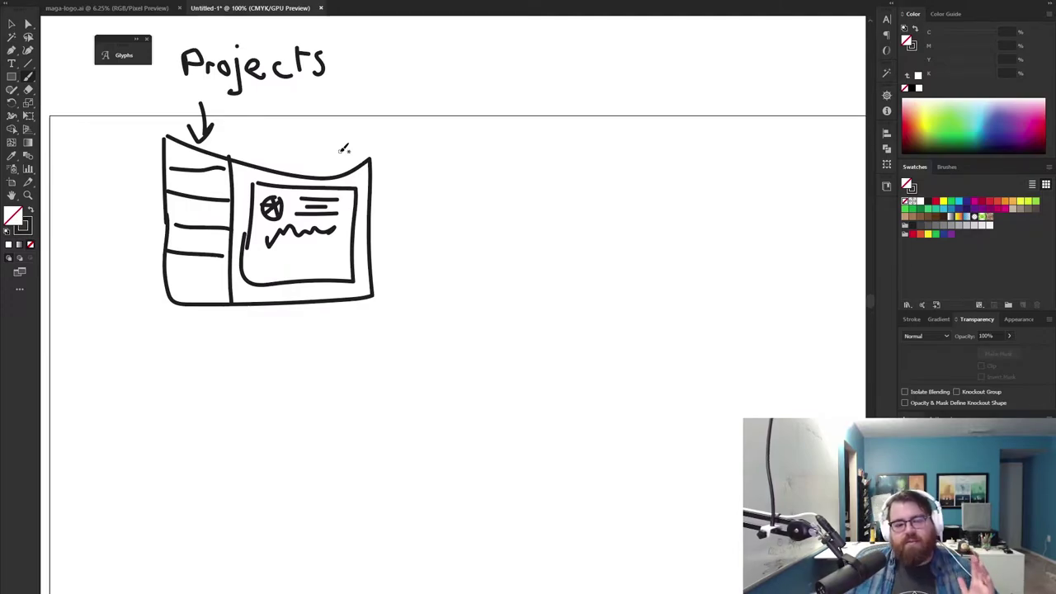
- Switch to the web browser and enter "docs" as the address from the Nanobox boxfile.yml page
{"action": "scroll", "coordinate": [446, 222], "scroll_direction": "down", "scroll_amount": 5}
{"action": "key", "text": "ctrl+minus"}
{"action": "key", "text": "ctrl+minus"}
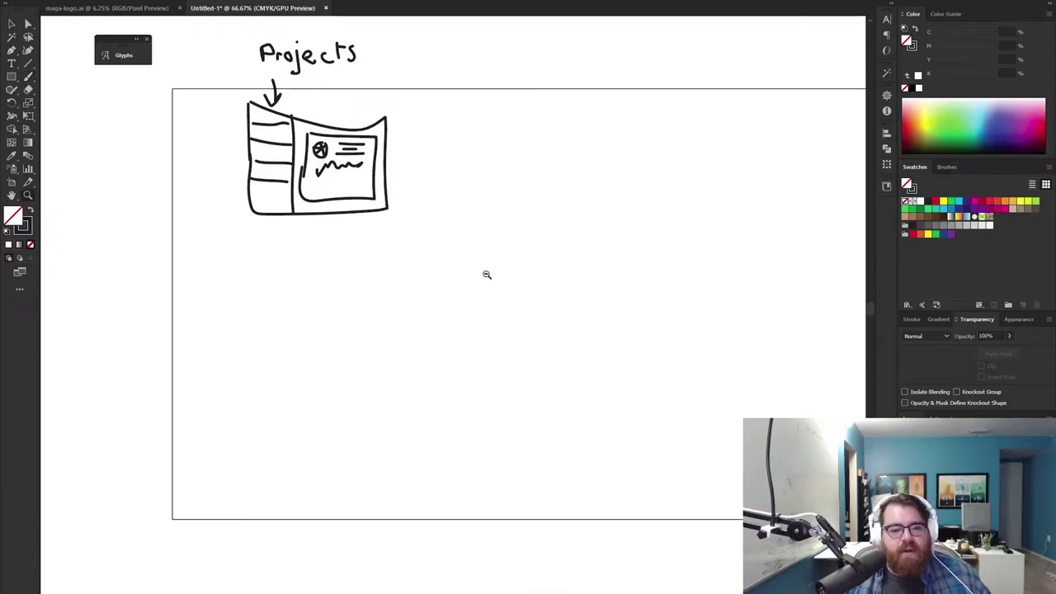
{"action": "left_click_drag", "start_coordinate": [525, 274], "coordinate": [445, 206]}
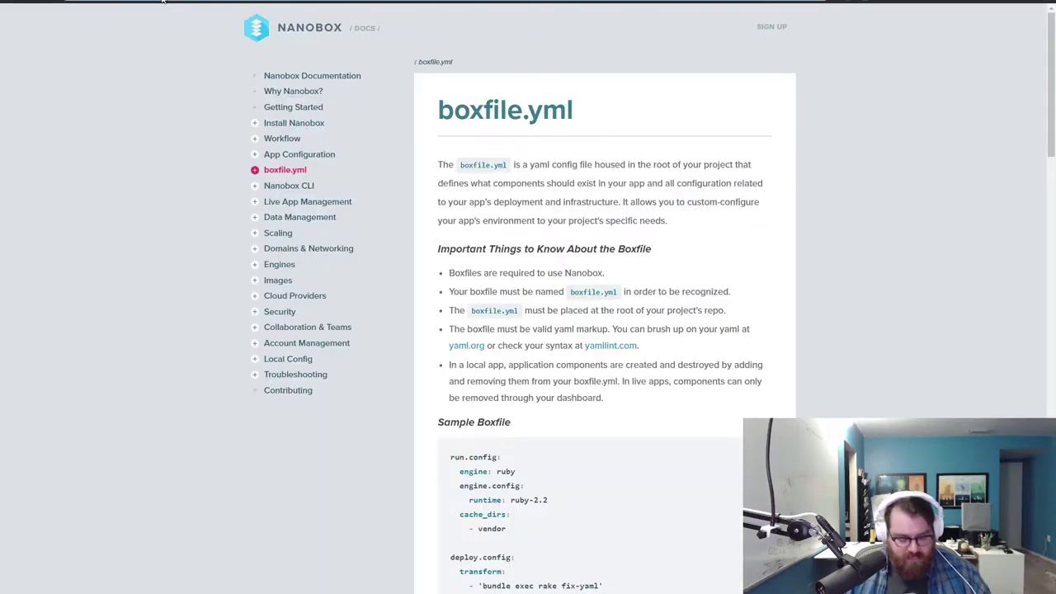
{"action": "left_click", "coordinate": [162, 1]}
{"action": "type", "text": "docs"}
{"action": "key", "text": "Return"}
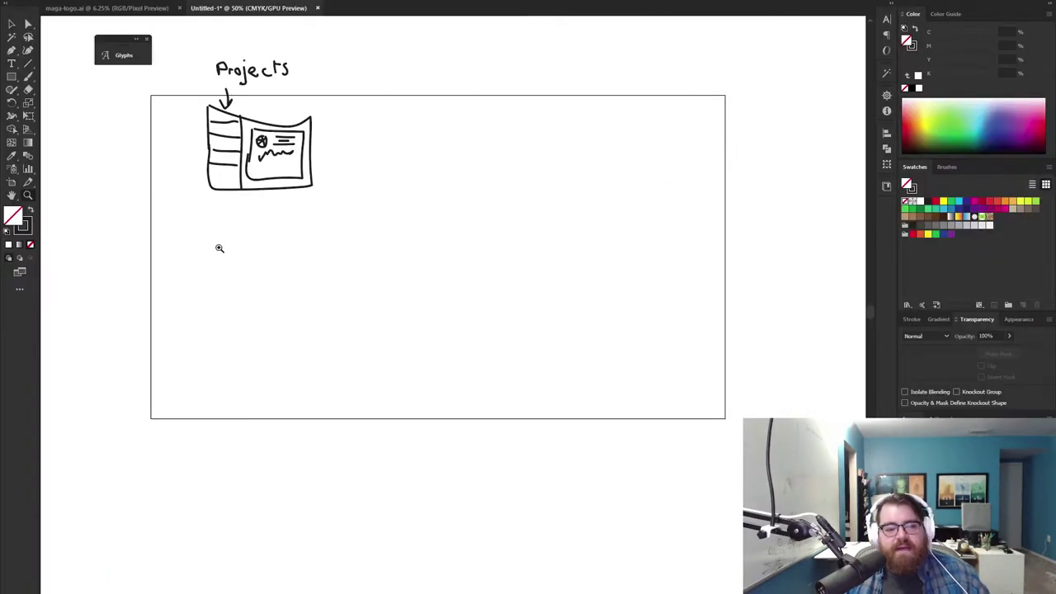
- Return to Illustrator, paste the list from PHP to Golang as text below the window sketch and set its font size to 36 px
{"action": "key", "text": "t"}
{"action": "left_click", "coordinate": [253, 231]}
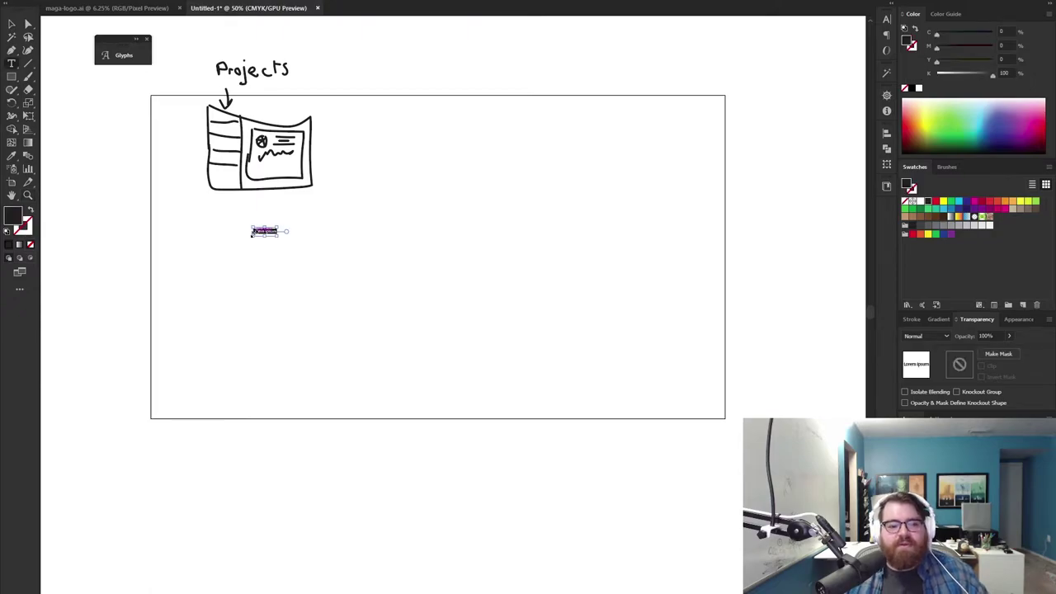
{"action": "key", "text": "ctrl+v"}
{"action": "key", "text": "Escape"}
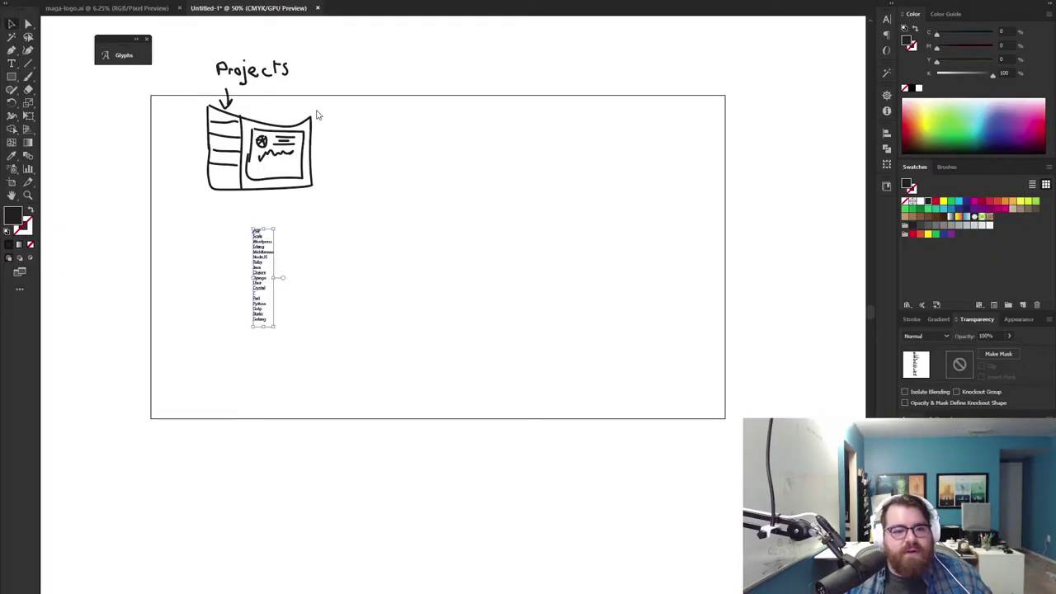
{"action": "left_click", "coordinate": [559, 3]}
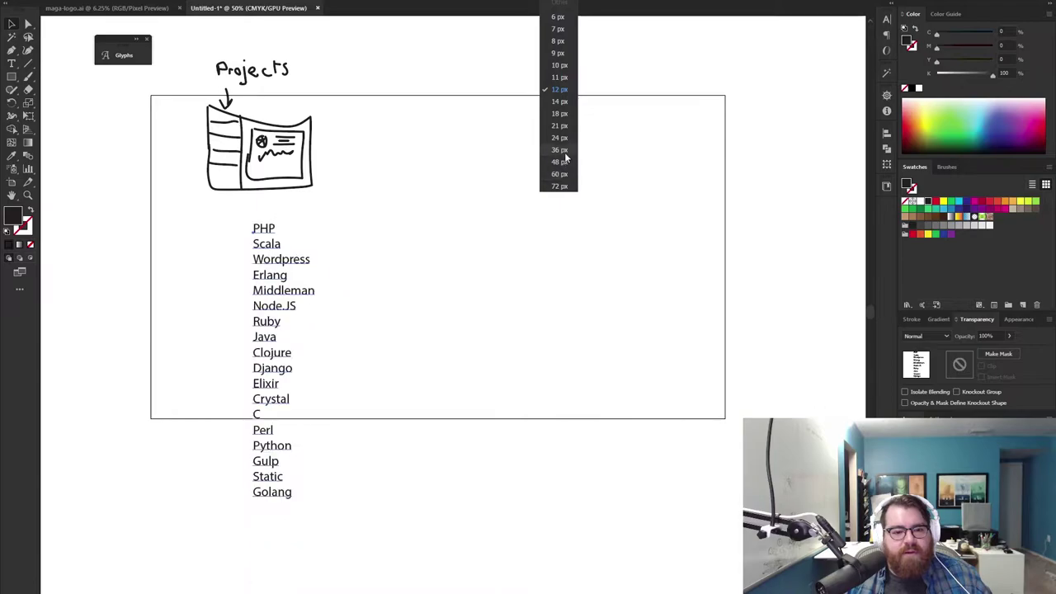
{"action": "key", "text": "Escape"}
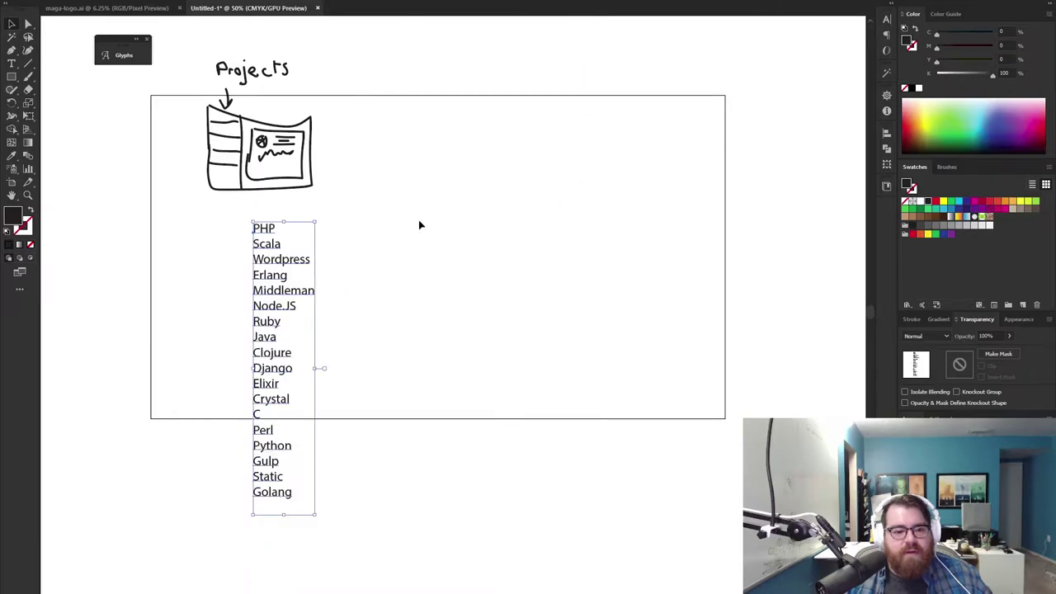
- Extend the artboard's bottom edge to enclose the whole language list and move the list down and left under the window sketch
{"action": "left_click", "coordinate": [10, 183]}
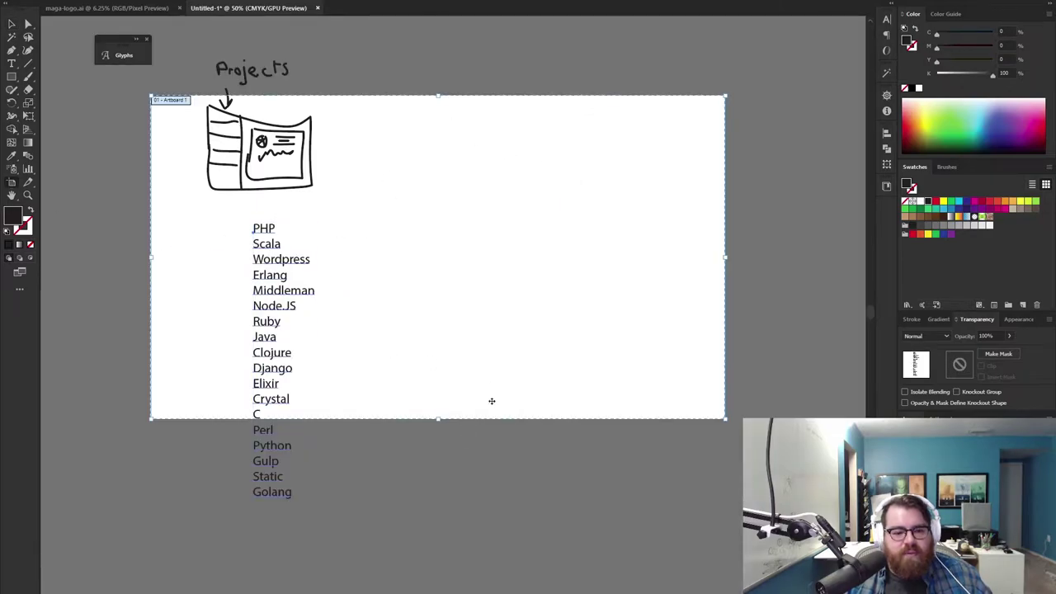
{"action": "left_click_drag", "start_coordinate": [441, 421], "coordinate": [438, 572]}
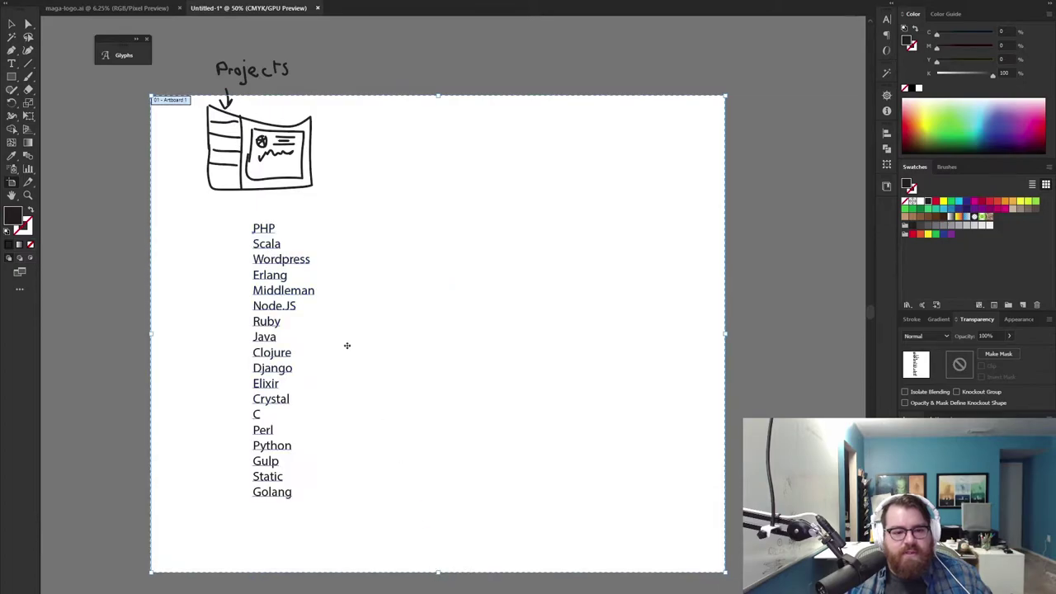
{"action": "key", "text": "v"}
{"action": "left_click_drag", "start_coordinate": [291, 274], "coordinate": [255, 306]}
{"action": "left_click", "coordinate": [247, 255]}
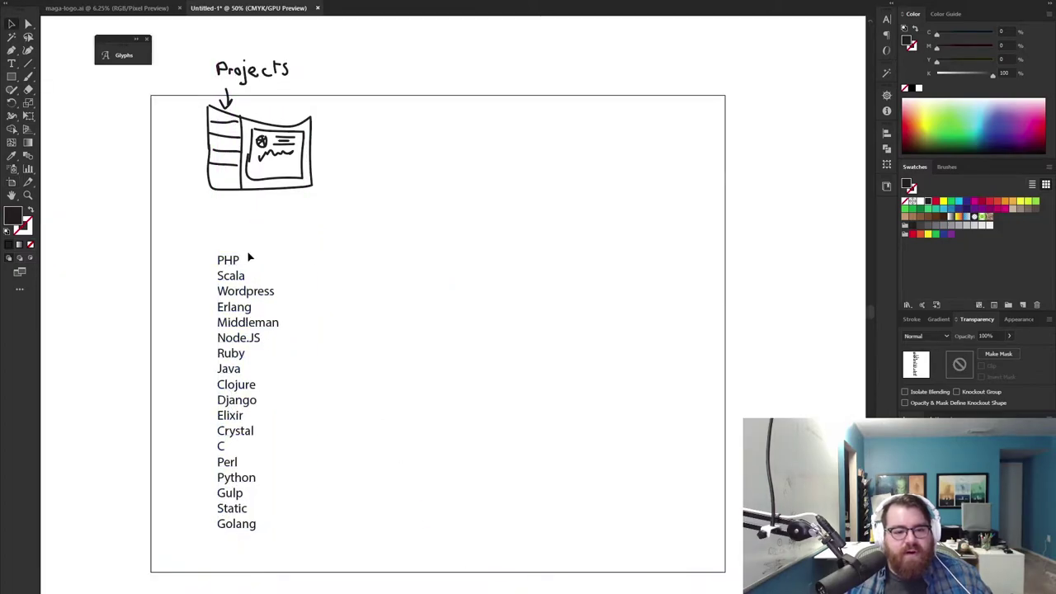
- Change the language list's font to Source Sans Variable Regular
{"action": "left_click", "coordinate": [234, 337]}
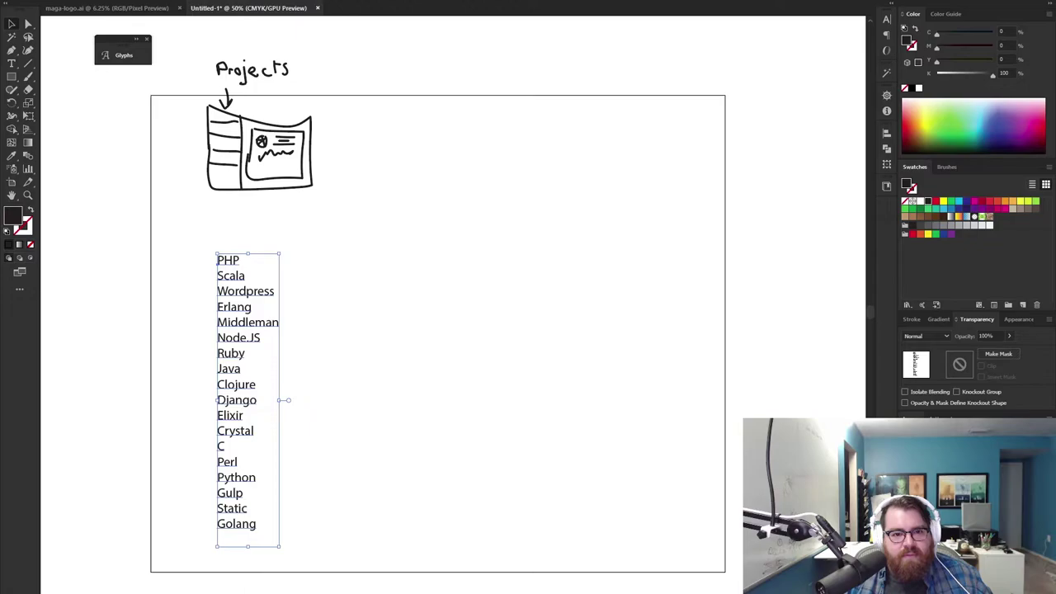
{"action": "left_click", "coordinate": [443, 6]}
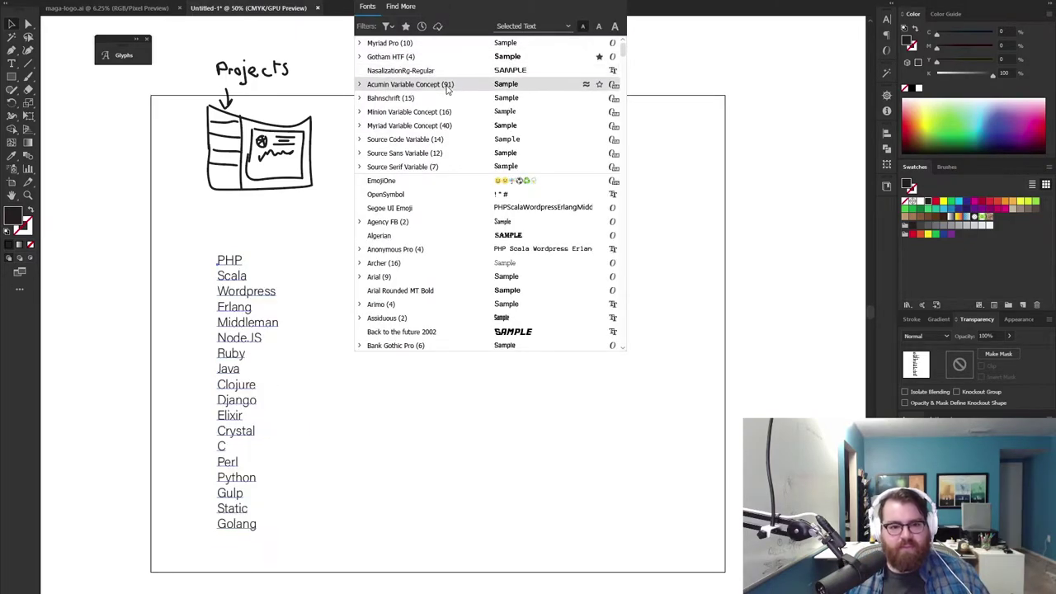
{"action": "scroll", "coordinate": [447, 91], "scroll_direction": "down", "scroll_amount": 2}
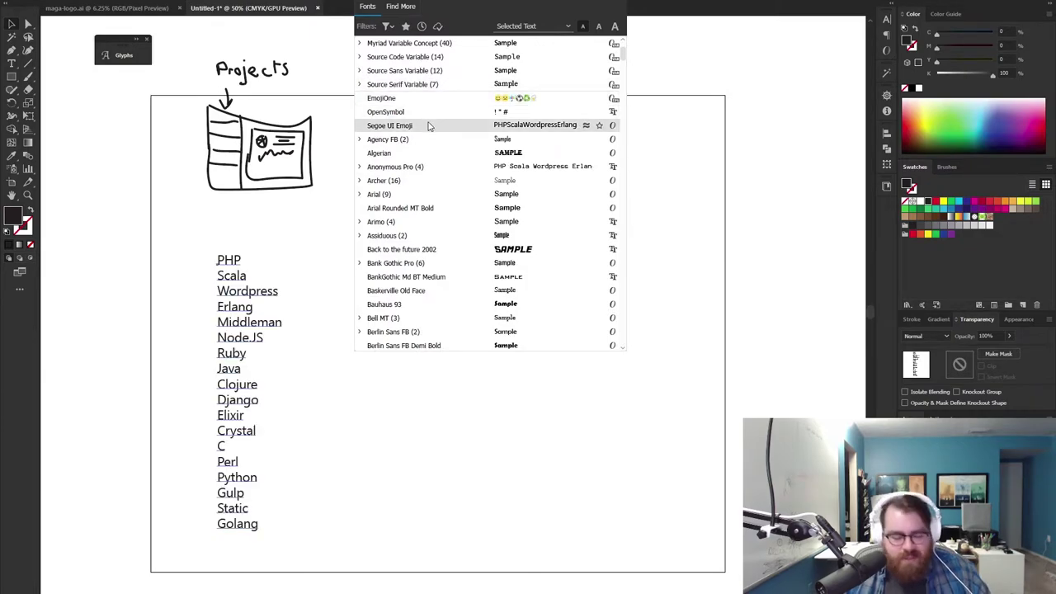
{"action": "scroll", "coordinate": [429, 125], "scroll_direction": "down", "scroll_amount": 1}
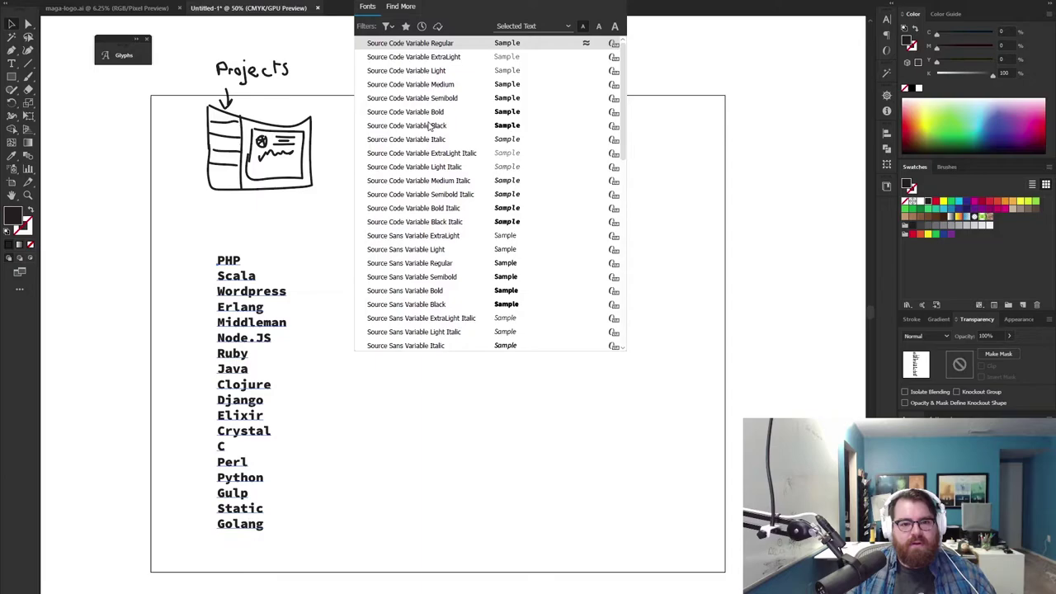
{"action": "left_click", "coordinate": [461, 265]}
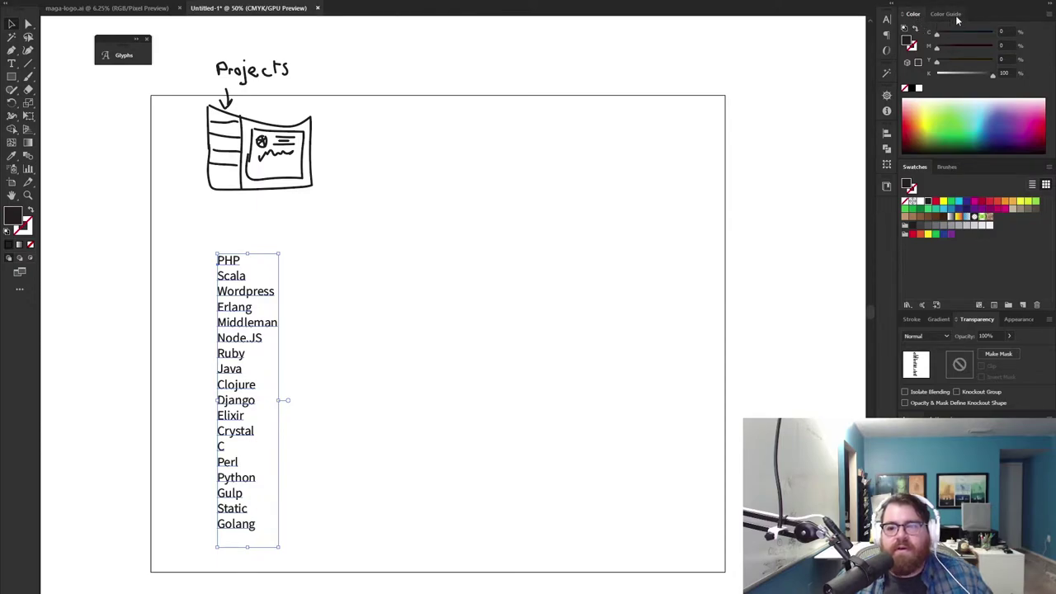
- Move the language list slightly up and left to align with the window sketch's left edge
{"action": "left_click", "coordinate": [330, 295]}
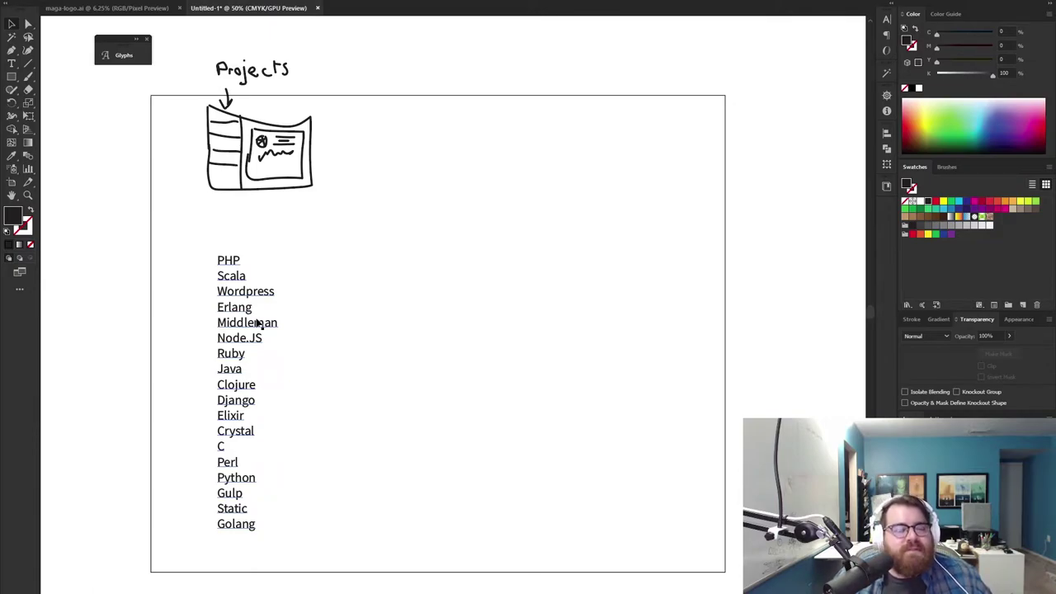
{"action": "left_click_drag", "start_coordinate": [241, 298], "coordinate": [231, 283]}
{"action": "left_click", "coordinate": [305, 285]}
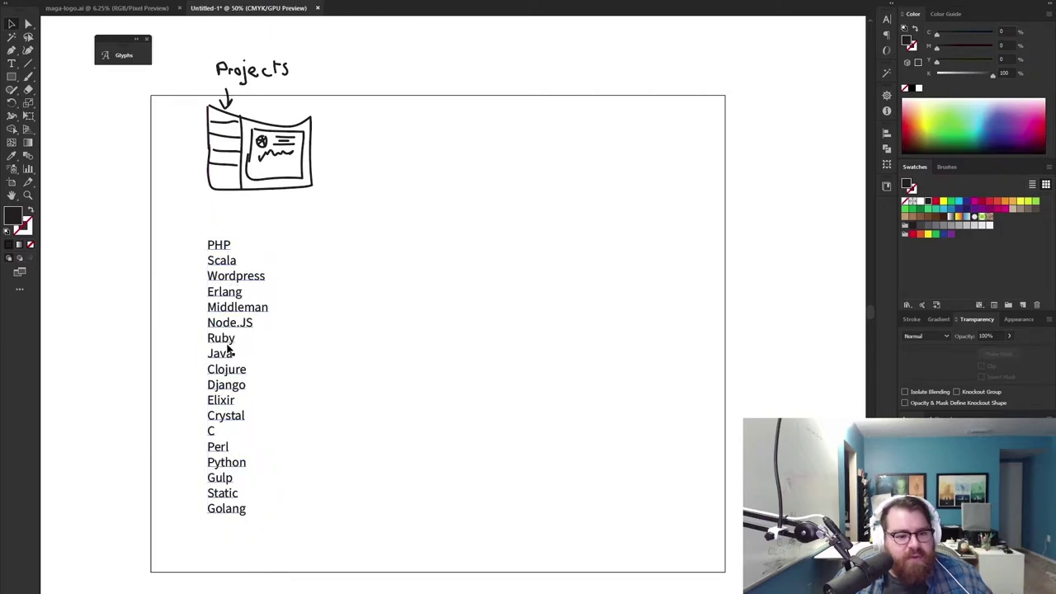
- Paint an arrow from the language list to a sketched laptop and handwrite "LOCAL" above the laptop
{"action": "key", "text": "b"}
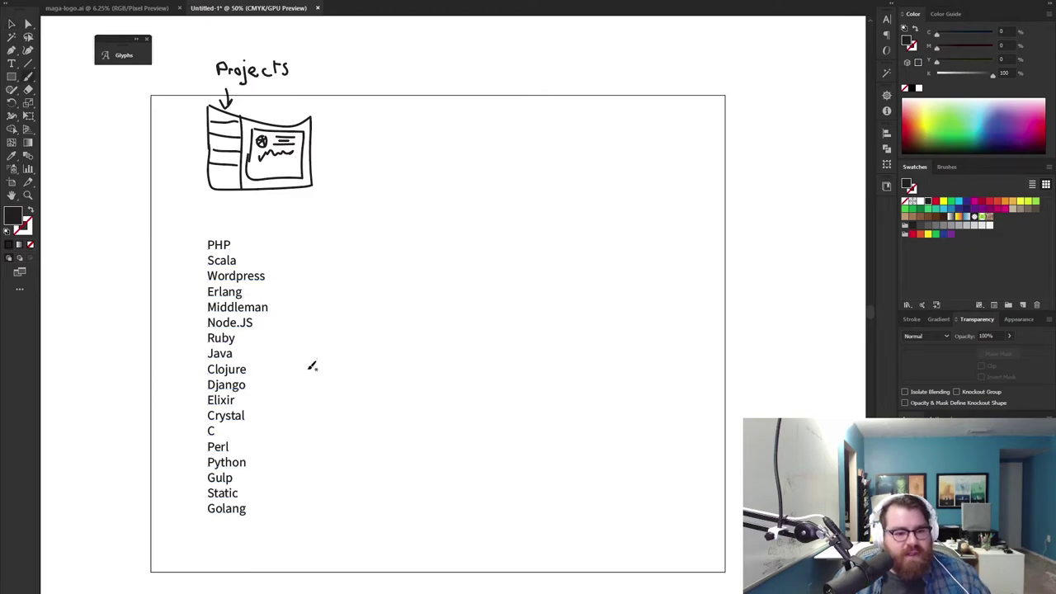
{"action": "mouse_move", "coordinate": [269, 353]}
{"action": "left_mouse_down"}
{"action": "mouse_move", "coordinate": [304, 351]}
{"action": "mouse_move", "coordinate": [306, 320]}
{"action": "mouse_move", "coordinate": [282, 361]}
{"action": "mouse_move", "coordinate": [339, 308]}
{"action": "mouse_move", "coordinate": [356, 267]}
{"action": "mouse_move", "coordinate": [418, 267]}
{"action": "mouse_move", "coordinate": [418, 322]}
{"action": "mouse_move", "coordinate": [346, 318]}
{"action": "mouse_move", "coordinate": [401, 282]}
{"action": "mouse_move", "coordinate": [405, 315]}
{"action": "mouse_move", "coordinate": [351, 314]}
{"action": "mouse_move", "coordinate": [365, 353]}
{"action": "left_mouse_up"}
{"action": "left_click_drag", "start_coordinate": [420, 320], "coordinate": [436, 342]}
{"action": "key", "text": "ctrl+z"}
{"action": "mouse_move", "coordinate": [367, 356]}
{"action": "left_mouse_down"}
{"action": "mouse_move", "coordinate": [456, 344]}
{"action": "mouse_move", "coordinate": [423, 315]}
{"action": "mouse_move", "coordinate": [378, 340]}
{"action": "mouse_move", "coordinate": [412, 339]}
{"action": "left_mouse_up"}
{"action": "mouse_move", "coordinate": [338, 213]}
{"action": "left_mouse_down"}
{"action": "mouse_move", "coordinate": [346, 239]}
{"action": "mouse_move", "coordinate": [361, 226]}
{"action": "mouse_move", "coordinate": [373, 239]}
{"action": "mouse_move", "coordinate": [404, 237]}
{"action": "mouse_move", "coordinate": [406, 216]}
{"action": "mouse_move", "coordinate": [414, 240]}
{"action": "left_mouse_up"}
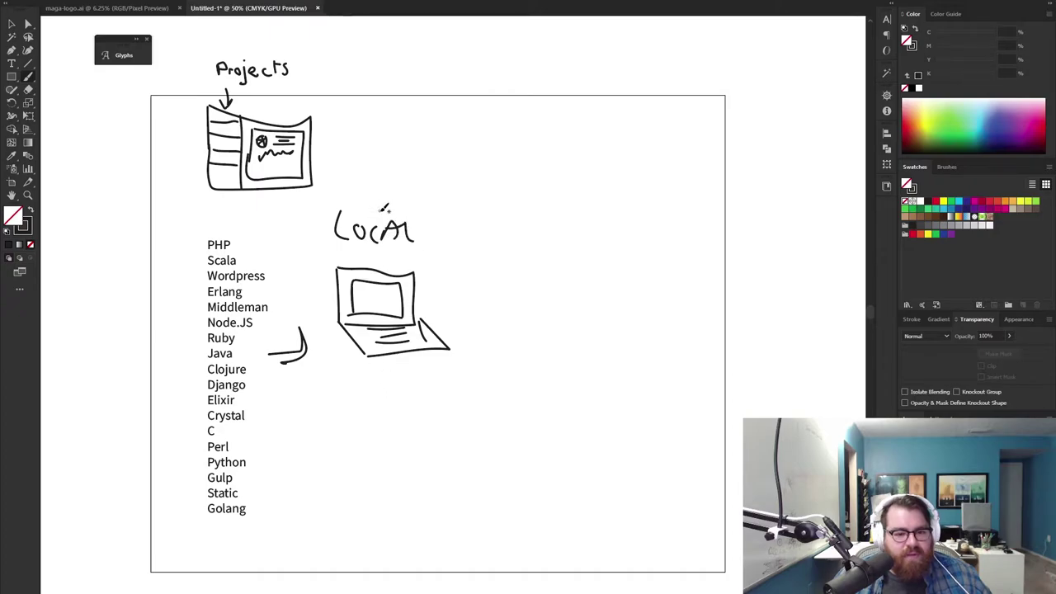
- Draw an arrow labelled "config" from LOCAL toward the window sketch and one labelled "launch" from the window down to the list
{"action": "mouse_move", "coordinate": [382, 210]}
{"action": "left_mouse_down"}
{"action": "mouse_move", "coordinate": [352, 172]}
{"action": "mouse_move", "coordinate": [361, 147]}
{"action": "mouse_move", "coordinate": [387, 180]}
{"action": "mouse_move", "coordinate": [415, 165]}
{"action": "mouse_move", "coordinate": [442, 185]}
{"action": "left_mouse_up"}
{"action": "mouse_move", "coordinate": [435, 170]}
{"action": "left_mouse_down"}
{"action": "mouse_move", "coordinate": [456, 184]}
{"action": "mouse_move", "coordinate": [484, 175]}
{"action": "mouse_move", "coordinate": [456, 202]}
{"action": "left_mouse_up"}
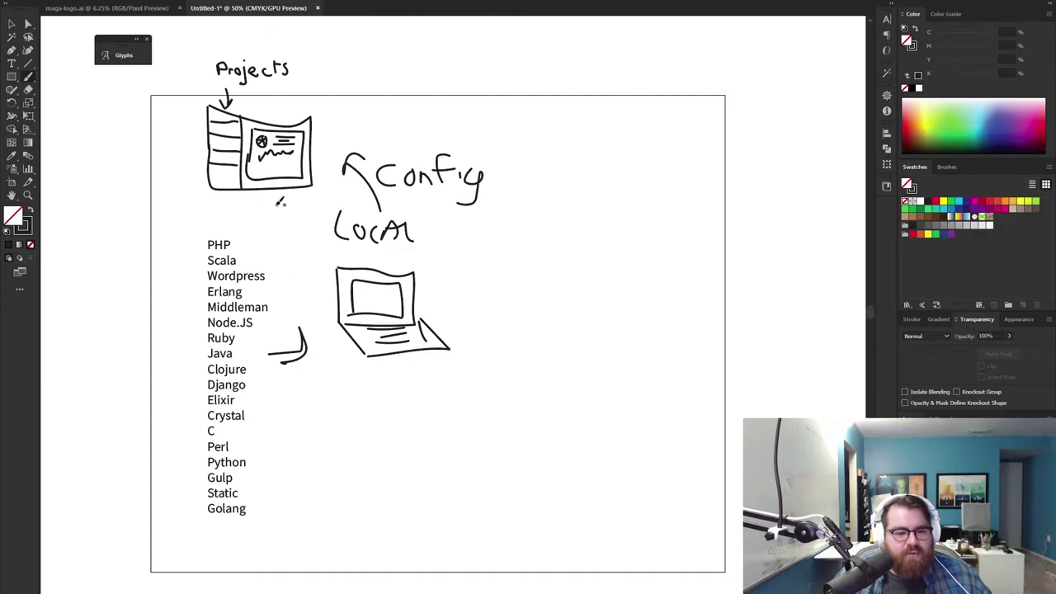
{"action": "left_click_drag", "start_coordinate": [270, 201], "coordinate": [249, 230]}
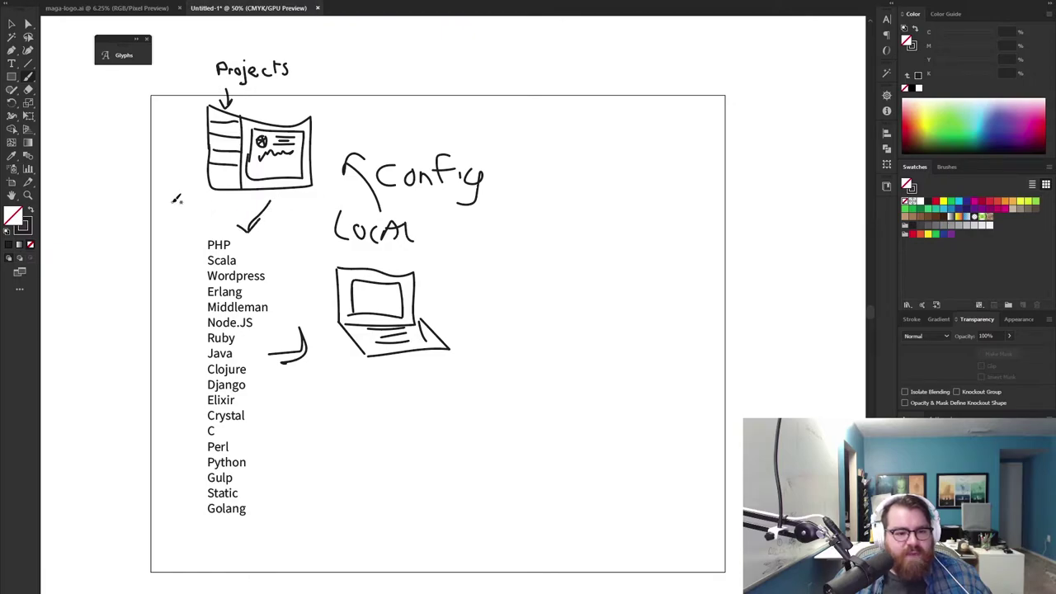
{"action": "mouse_move", "coordinate": [169, 193]}
{"action": "left_mouse_down"}
{"action": "mouse_move", "coordinate": [173, 210]}
{"action": "mouse_move", "coordinate": [244, 198]}
{"action": "mouse_move", "coordinate": [254, 211]}
{"action": "left_mouse_up"}
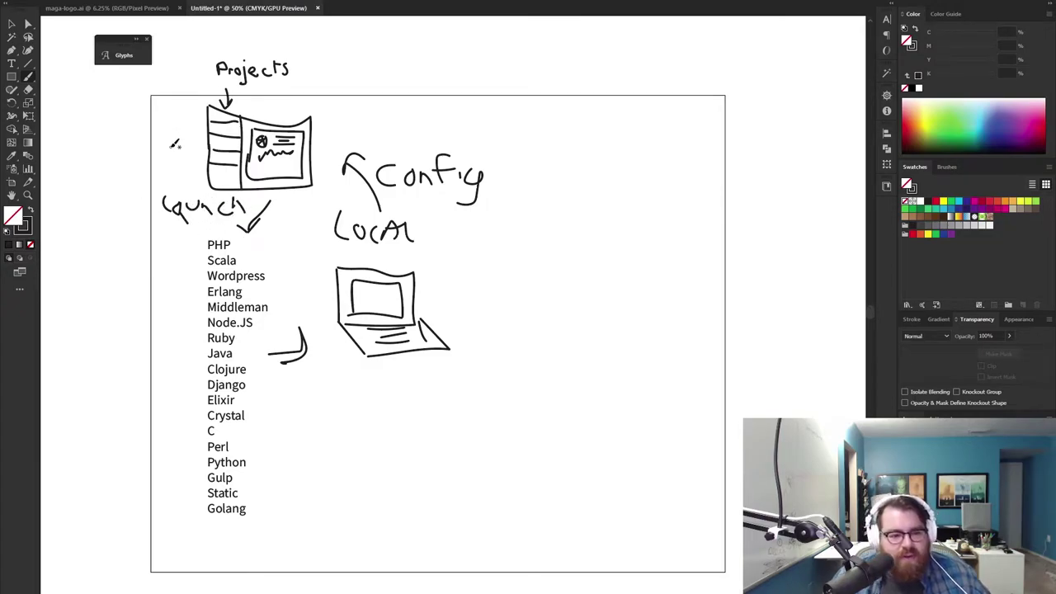
- Shift the language list left, duplicate it alongside, and replace the copy's text with the component list from PostgreSQL to Code (runs web and worker components)
{"action": "left_click", "coordinate": [11, 25]}
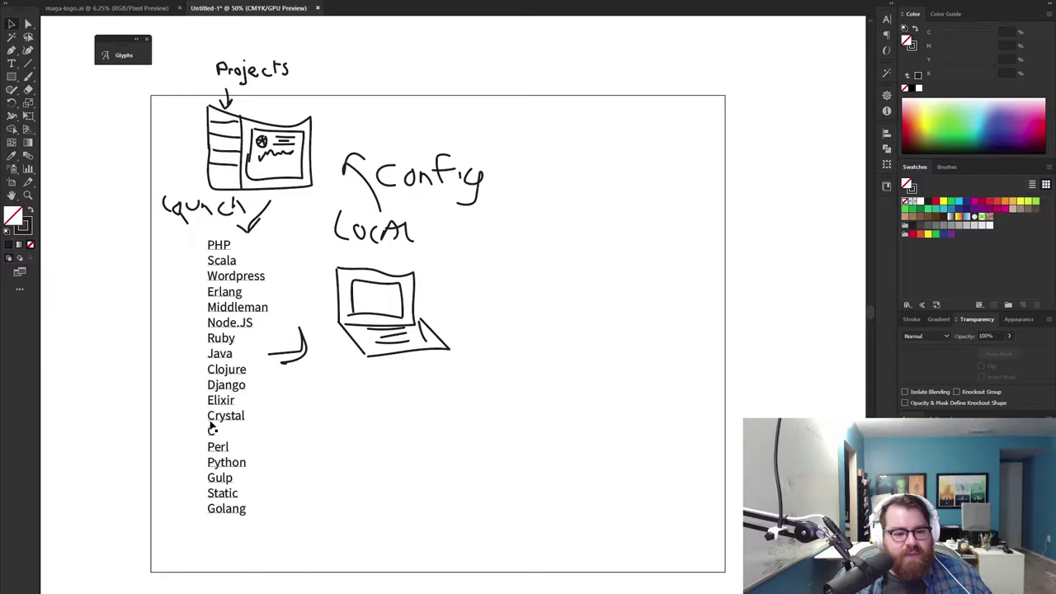
{"action": "left_click_drag", "start_coordinate": [223, 353], "coordinate": [178, 353]}
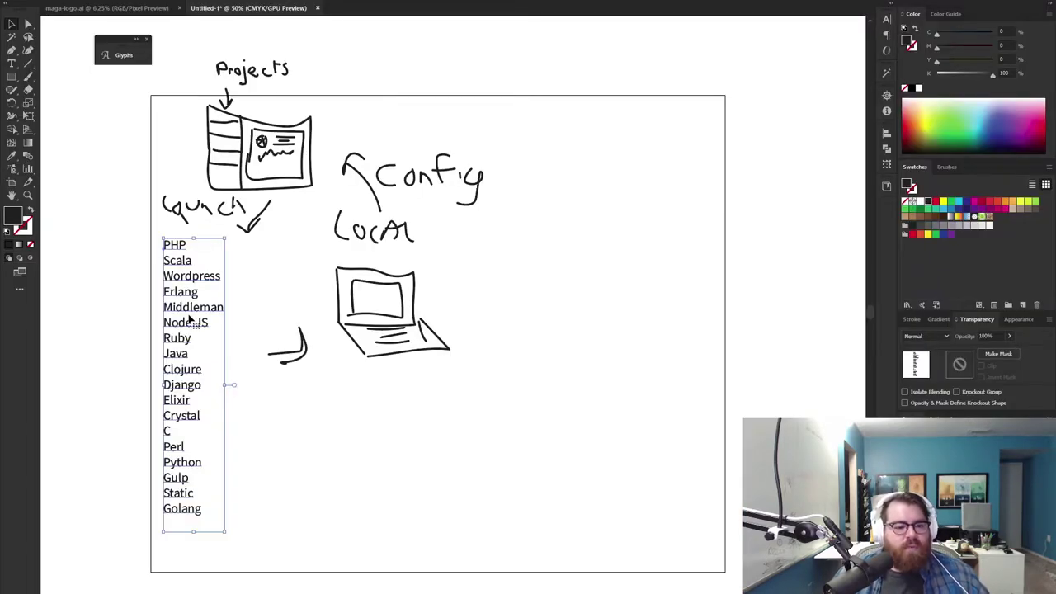
{"action": "left_click_drag", "start_coordinate": [194, 321], "coordinate": [287, 321]}
{"action": "key", "text": "ctrl+a"}
{"action": "key", "text": "ctrl+v"}
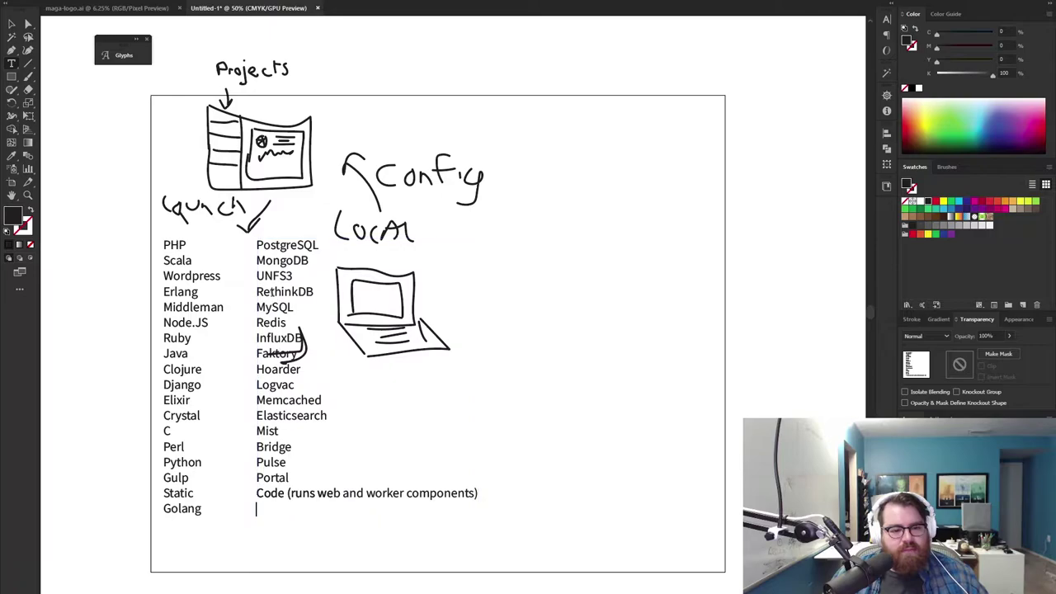
- Position the component list close beside the language list and shift the small arrow toward the laptop so it clears the text
{"action": "key", "text": "Escape"}
{"action": "left_click_drag", "start_coordinate": [281, 294], "coordinate": [249, 286]}
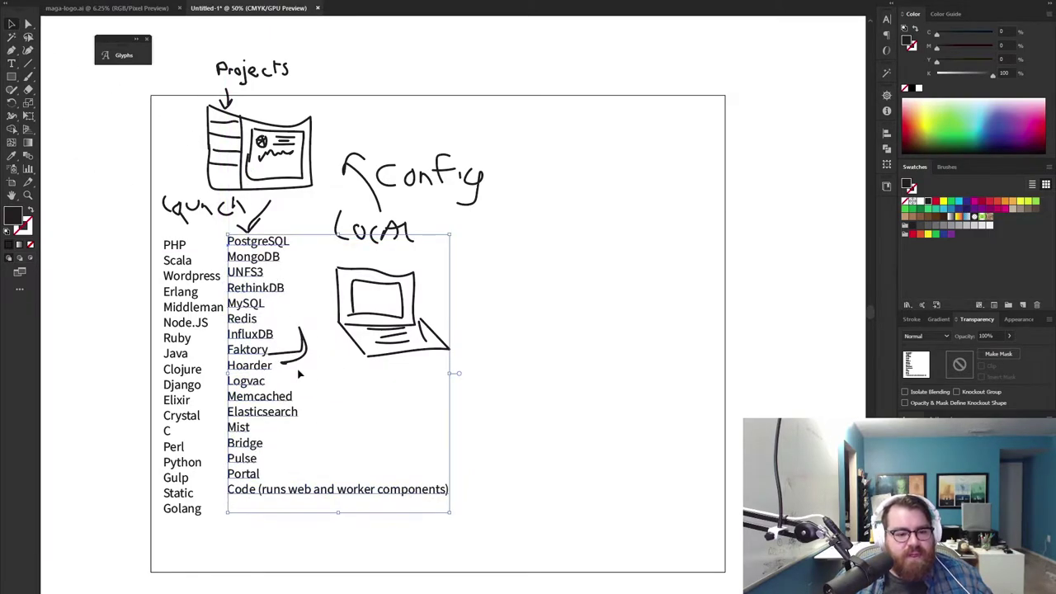
{"action": "left_click_drag", "start_coordinate": [304, 357], "coordinate": [320, 350]}
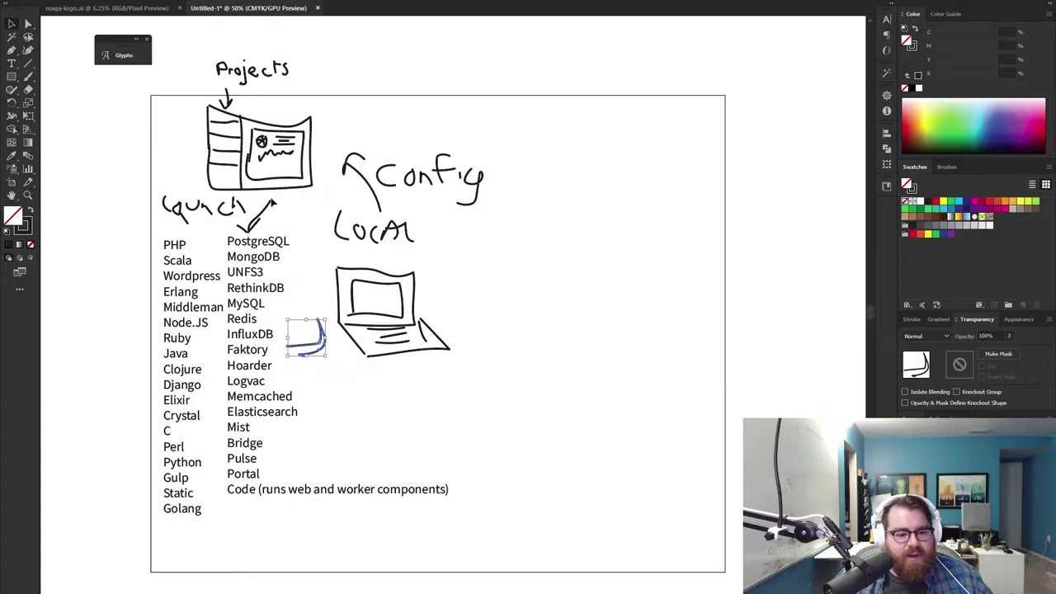
{"action": "left_click_drag", "start_coordinate": [267, 468], "coordinate": [269, 486]}
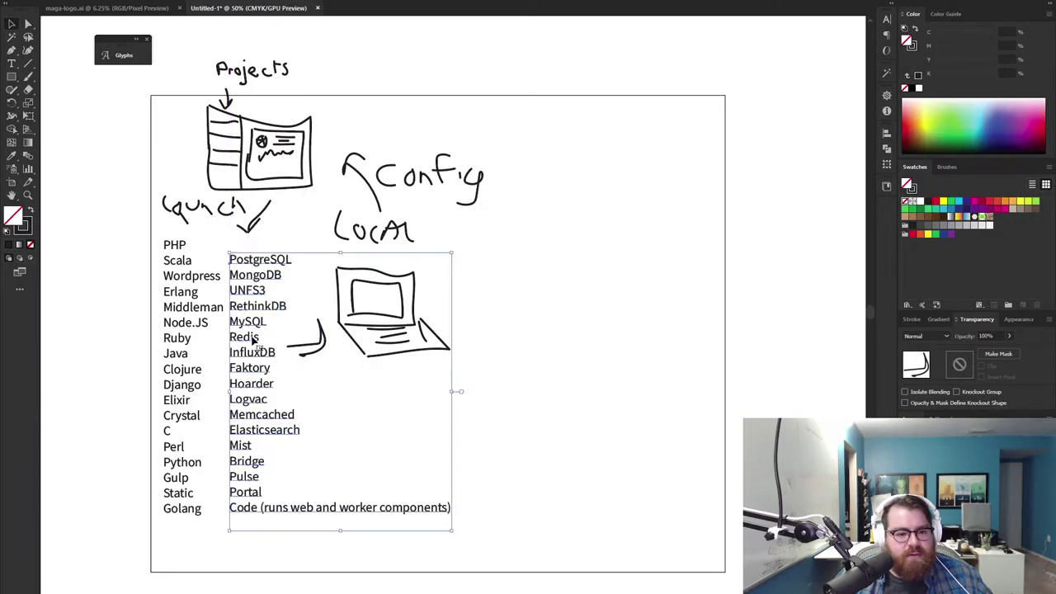
{"action": "left_click", "coordinate": [487, 266]}
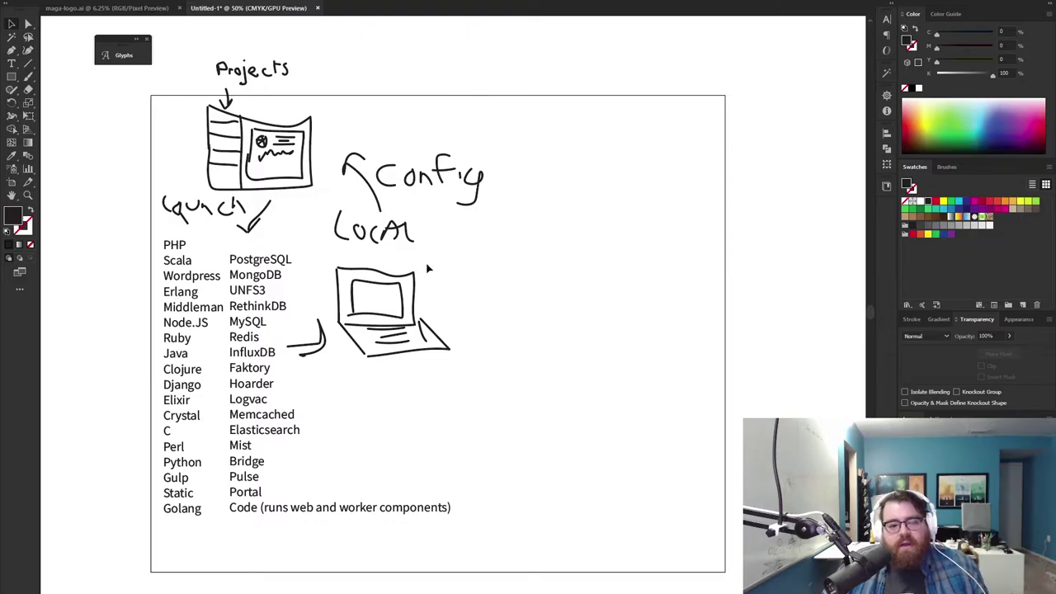
- Paint an arrow leading right from the laptop, a curved arrow from the window sketch toward it, and a cloud beyond the arrowheads
{"action": "key", "text": "b"}
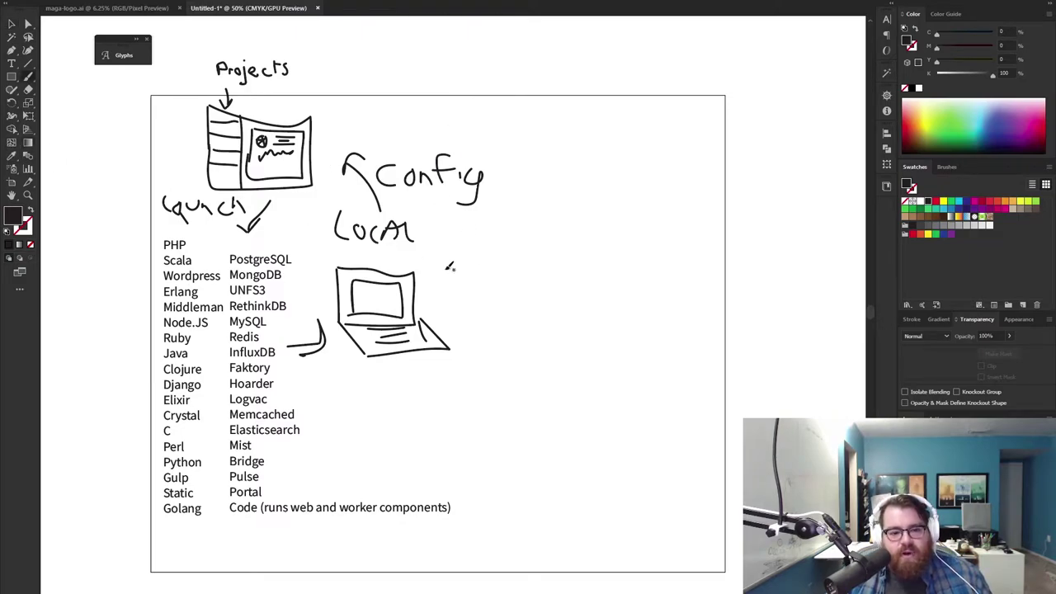
{"action": "mouse_move", "coordinate": [432, 293]}
{"action": "left_mouse_down"}
{"action": "mouse_move", "coordinate": [512, 290]}
{"action": "mouse_move", "coordinate": [506, 274]}
{"action": "mouse_move", "coordinate": [496, 310]}
{"action": "left_mouse_up"}
{"action": "mouse_move", "coordinate": [320, 141]}
{"action": "left_mouse_down"}
{"action": "mouse_move", "coordinate": [495, 118]}
{"action": "mouse_move", "coordinate": [508, 249]}
{"action": "mouse_move", "coordinate": [510, 240]}
{"action": "left_mouse_up"}
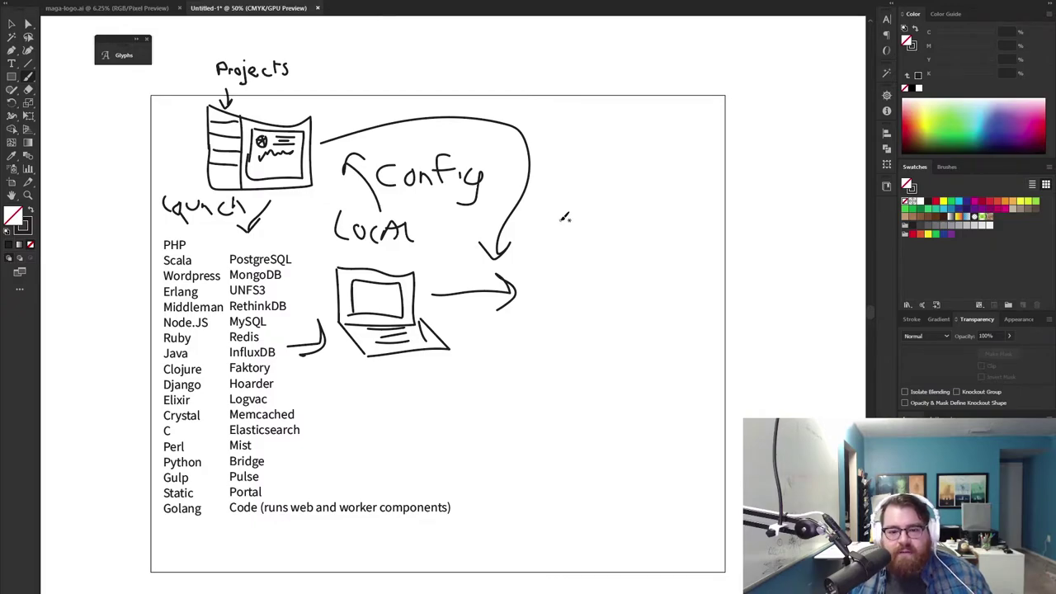
{"action": "mouse_move", "coordinate": [561, 217]}
{"action": "left_mouse_down"}
{"action": "mouse_move", "coordinate": [541, 246]}
{"action": "mouse_move", "coordinate": [632, 257]}
{"action": "mouse_move", "coordinate": [637, 218]}
{"action": "mouse_move", "coordinate": [554, 213]}
{"action": "mouse_move", "coordinate": [614, 216]}
{"action": "left_mouse_up"}
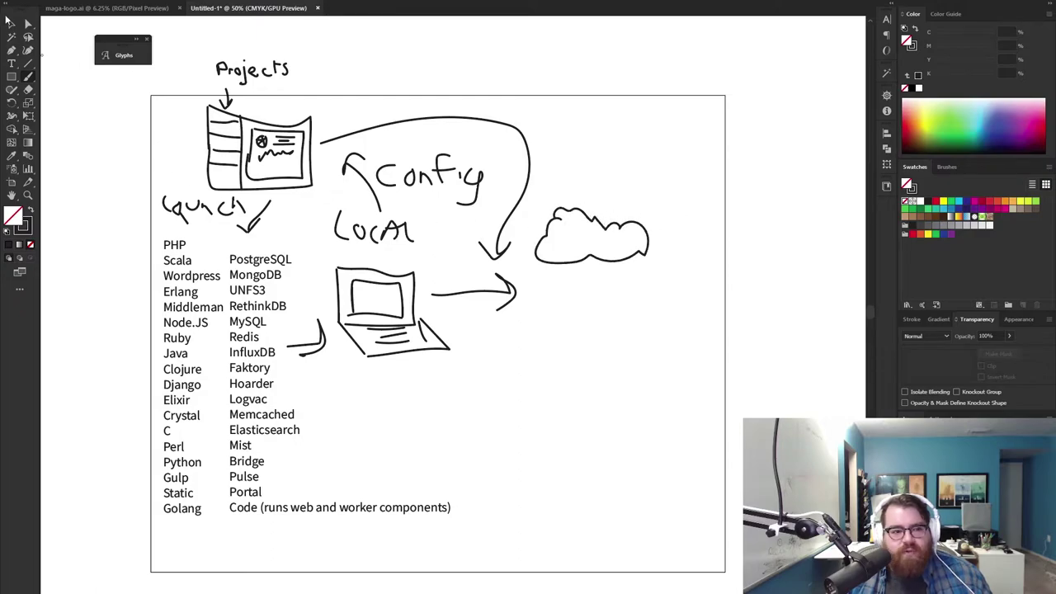
- Duplicate the language list below the cloud and replace its text with the hosting providers from DigitalOcean, AWS and Linode through Scaleway and Vultr
{"action": "left_click", "coordinate": [13, 23]}
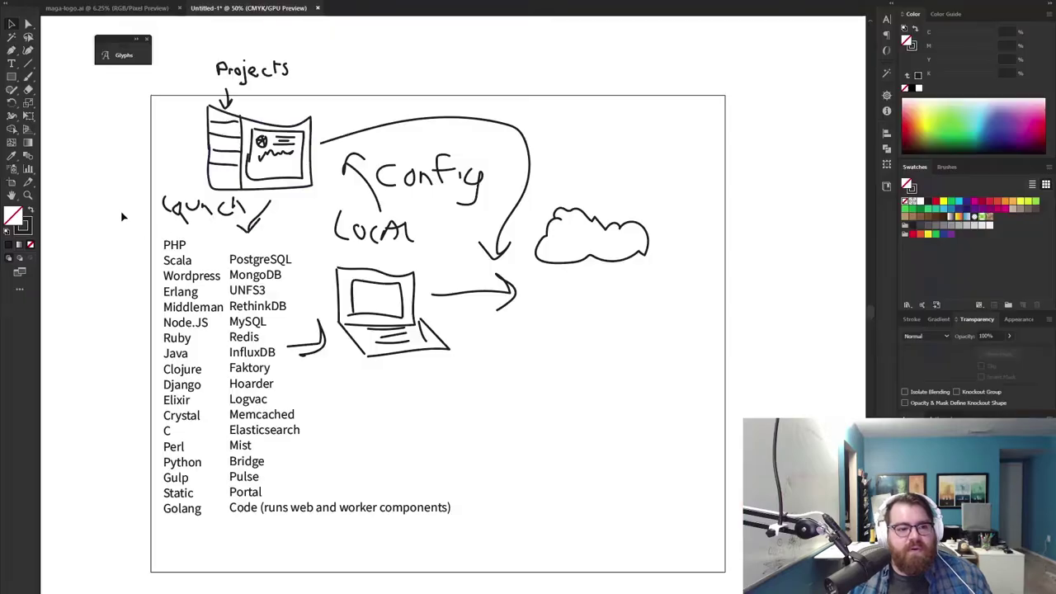
{"action": "left_click_drag", "start_coordinate": [183, 297], "coordinate": [634, 340]}
{"action": "key", "text": "t"}
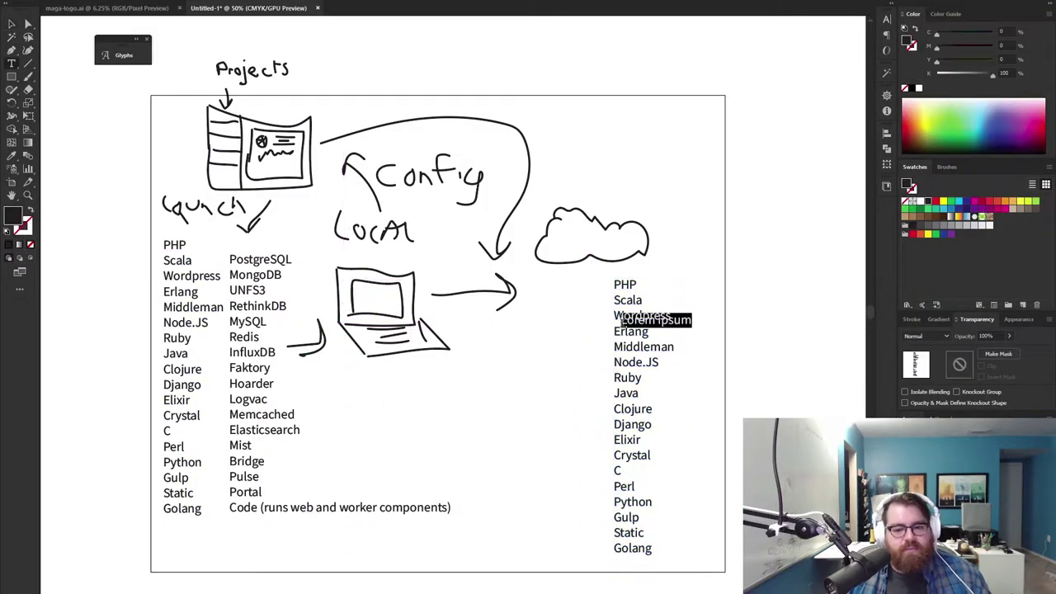
{"action": "left_click", "coordinate": [629, 339]}
{"action": "key", "text": "ctrl+a"}
{"action": "type", "text": "DigitalOcean AWS Linode Libcloud Google Compute Engine Microsoft Azure Classic Microsoft Azure Resource Manager OVH Packet Scaleway Vultr"}
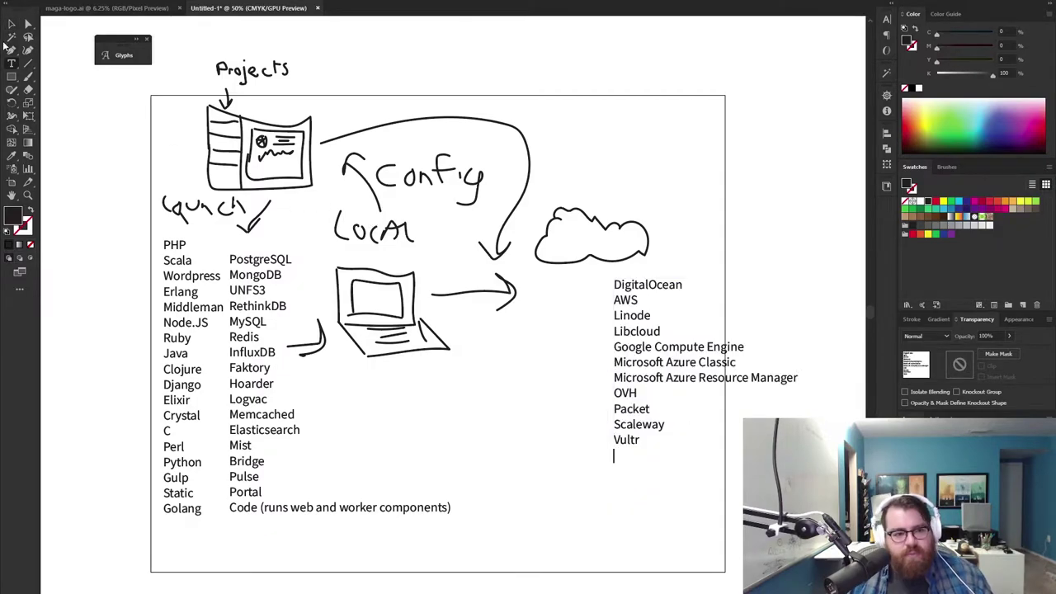
- Move the hosting provider list left so it sits directly beneath the cloud
{"action": "key", "text": "Escape"}
{"action": "left_click_drag", "start_coordinate": [645, 350], "coordinate": [580, 349]}
{"action": "left_click", "coordinate": [750, 269]}
{"action": "double_click", "coordinate": [559, 336]}
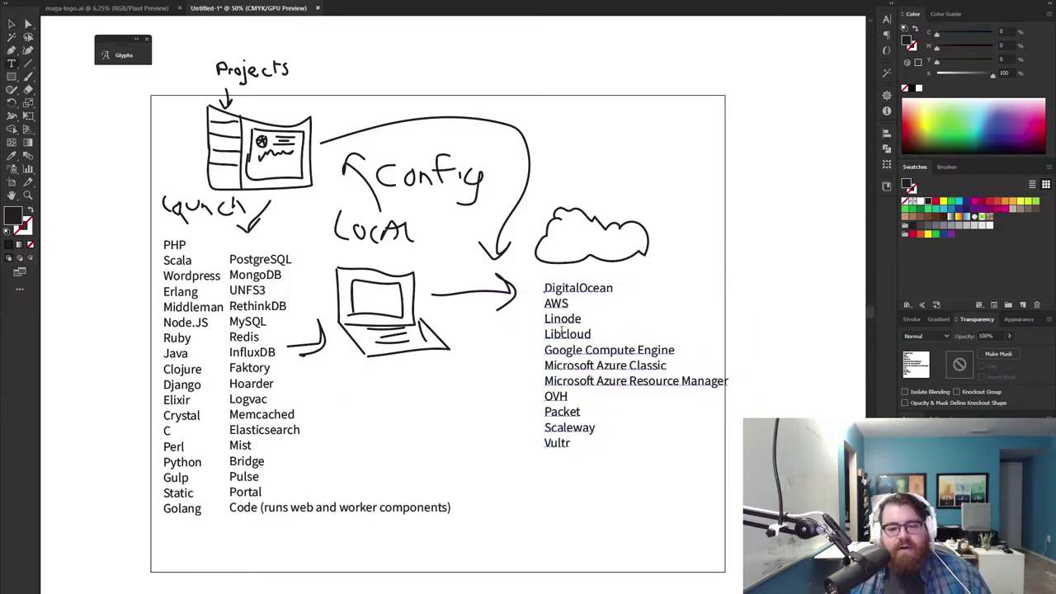
{"action": "double_click", "coordinate": [559, 336]}
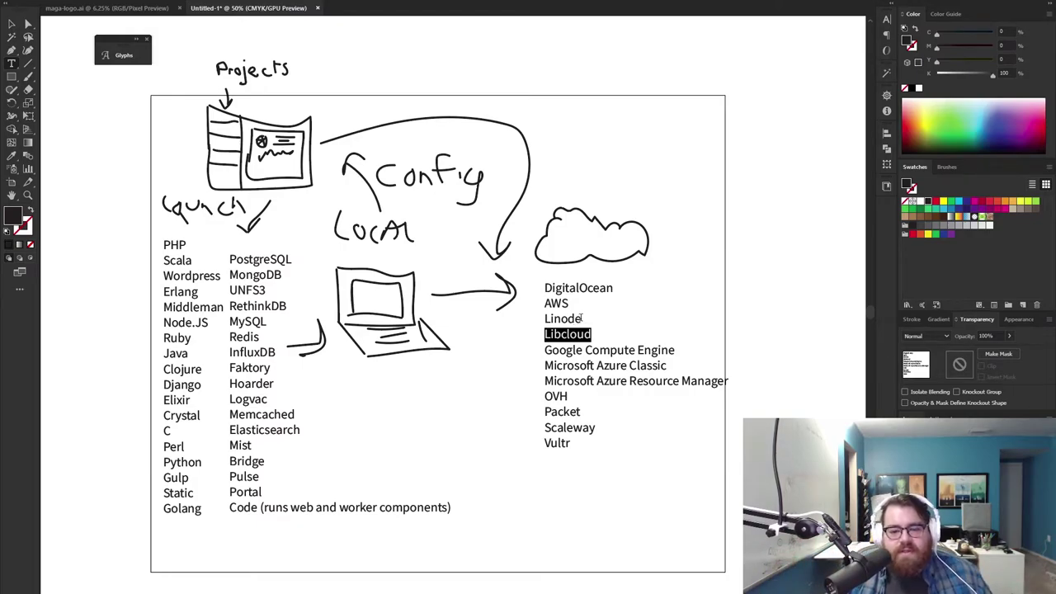
{"action": "left_click_drag", "start_coordinate": [580, 318], "coordinate": [517, 261]}
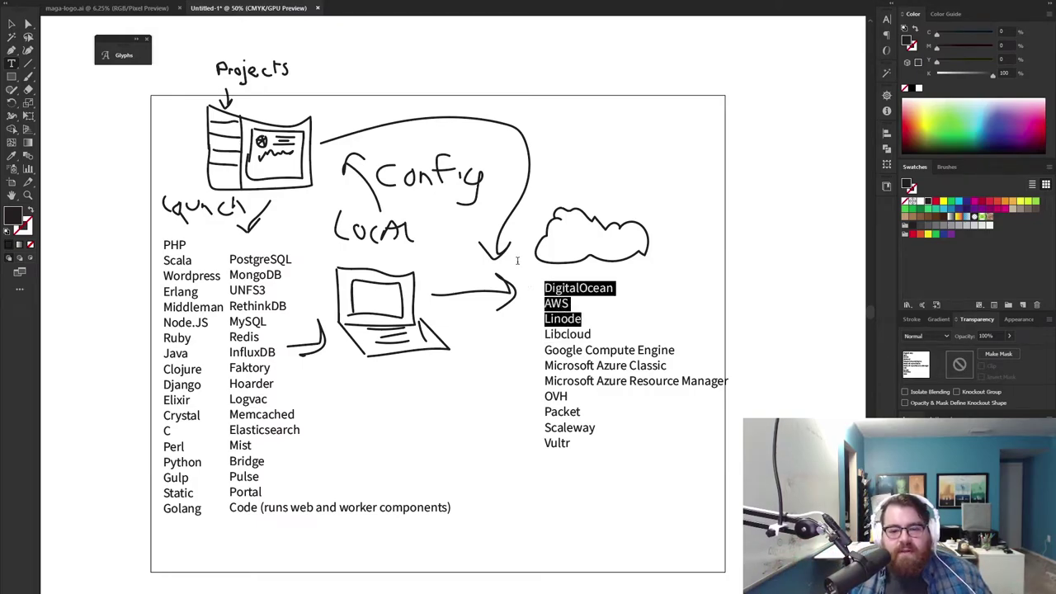
{"action": "left_click", "coordinate": [559, 302]}
{"action": "left_click_drag", "start_coordinate": [544, 334], "coordinate": [623, 466]}
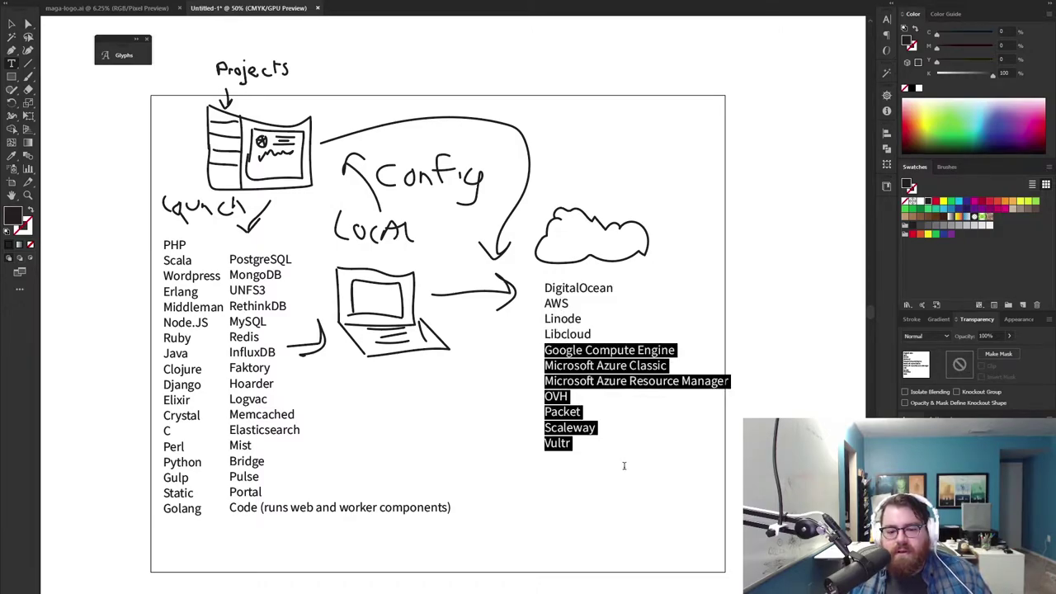
{"action": "left_click", "coordinate": [568, 349]}
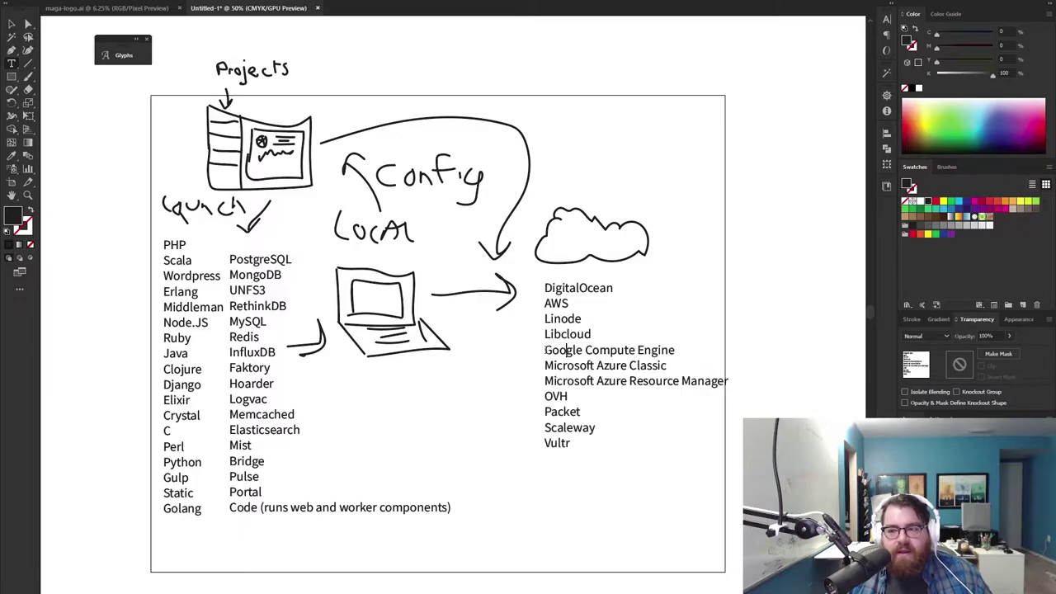
{"action": "left_click_drag", "start_coordinate": [545, 350], "coordinate": [637, 460]}
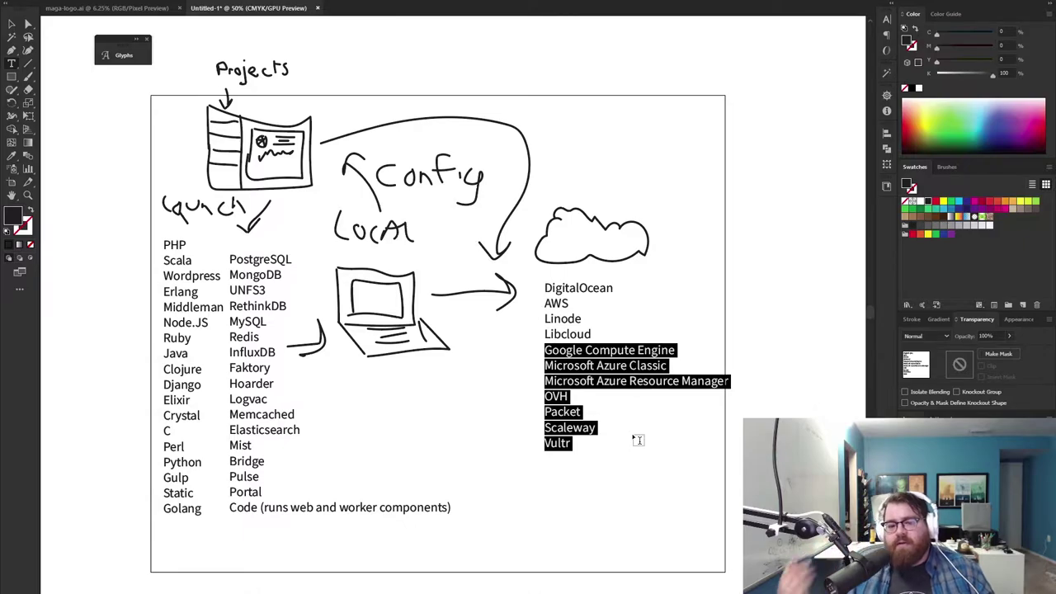
- Widen the artboard by extending its right edge to make room beside the hosting provider list
{"action": "left_click", "coordinate": [24, 25]}
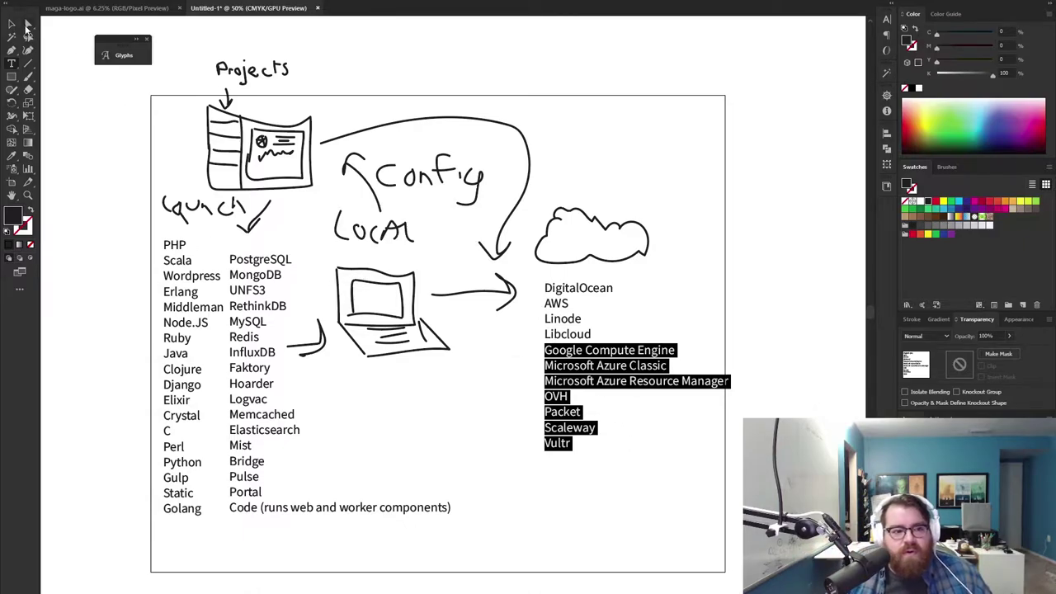
{"action": "left_click", "coordinate": [533, 178]}
{"action": "left_click_drag", "start_coordinate": [695, 217], "coordinate": [526, 198]}
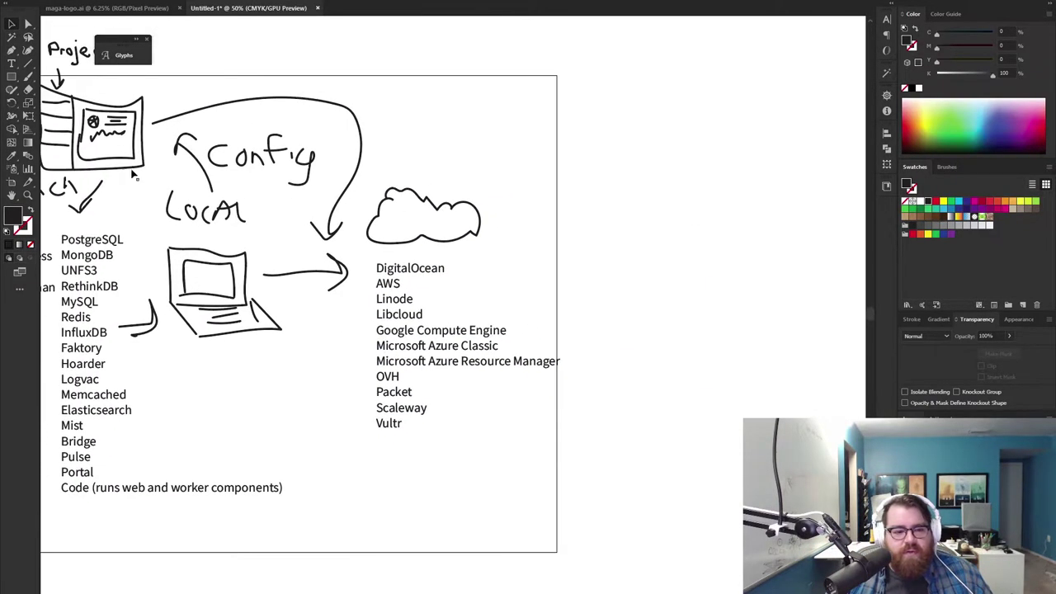
{"action": "left_click", "coordinate": [11, 183]}
{"action": "left_click_drag", "start_coordinate": [557, 307], "coordinate": [857, 305]}
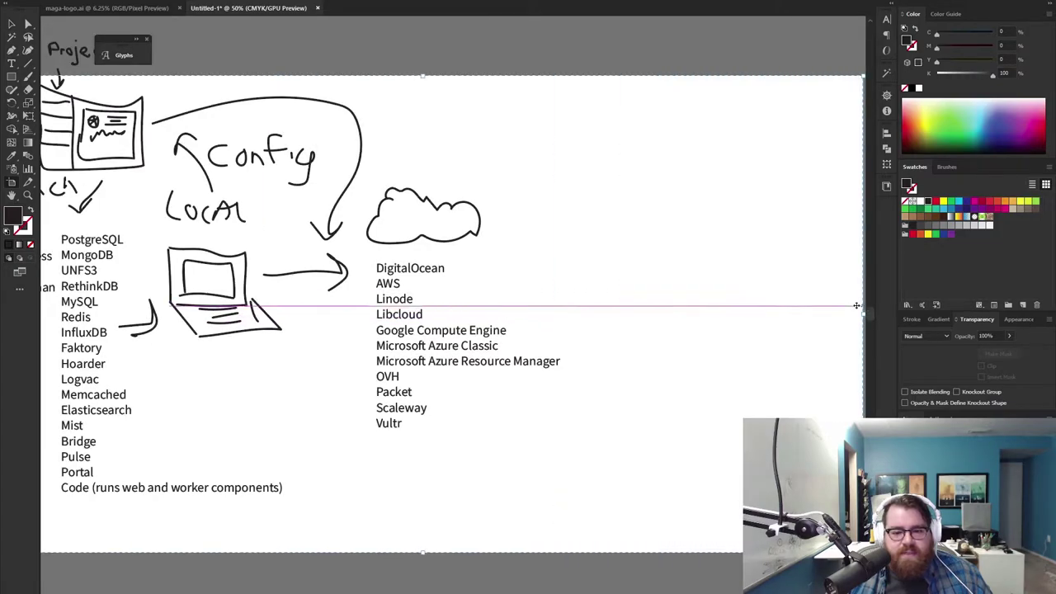
{"action": "left_click", "coordinate": [13, 26]}
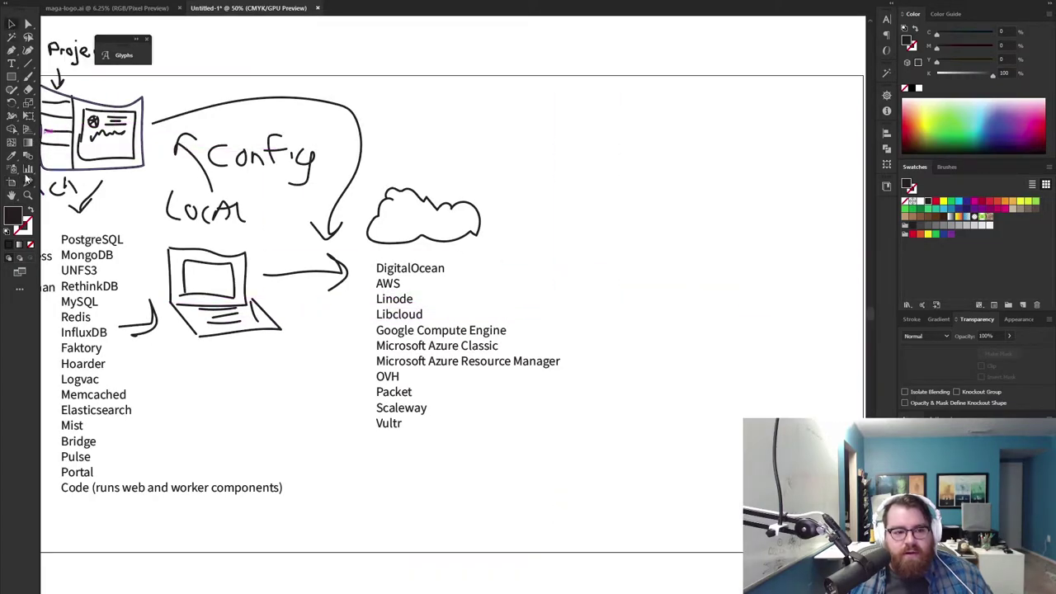
- Paint a long arrow branching off the curved arrow above "config" and pointing down into the empty area right of the cloud
{"action": "left_click", "coordinate": [28, 76]}
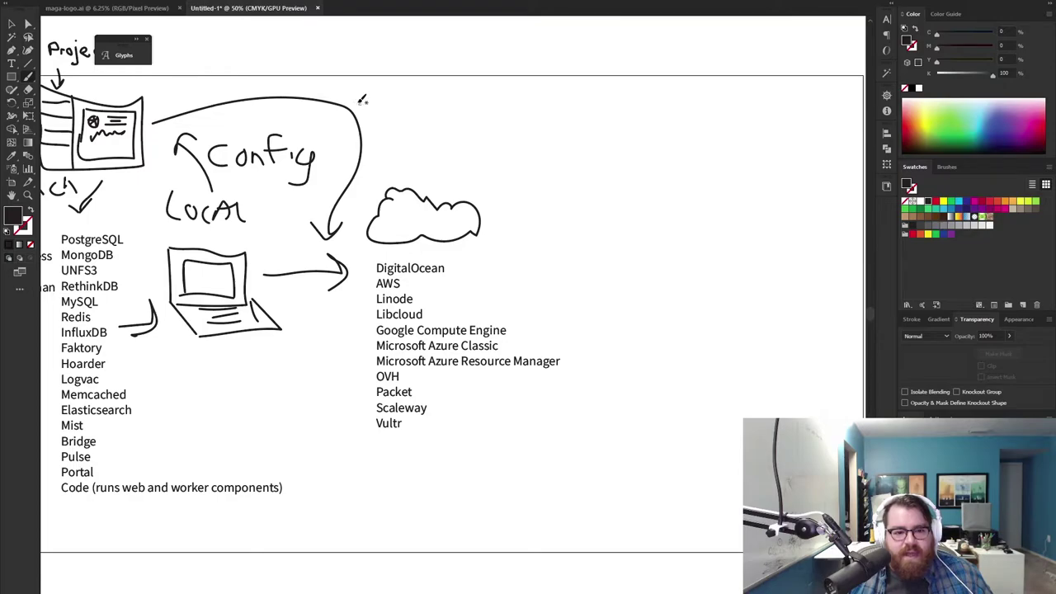
{"action": "mouse_move", "coordinate": [336, 101]}
{"action": "left_mouse_down"}
{"action": "mouse_move", "coordinate": [605, 108]}
{"action": "mouse_move", "coordinate": [688, 180]}
{"action": "mouse_move", "coordinate": [693, 161]}
{"action": "mouse_move", "coordinate": [642, 172]}
{"action": "left_mouse_up"}
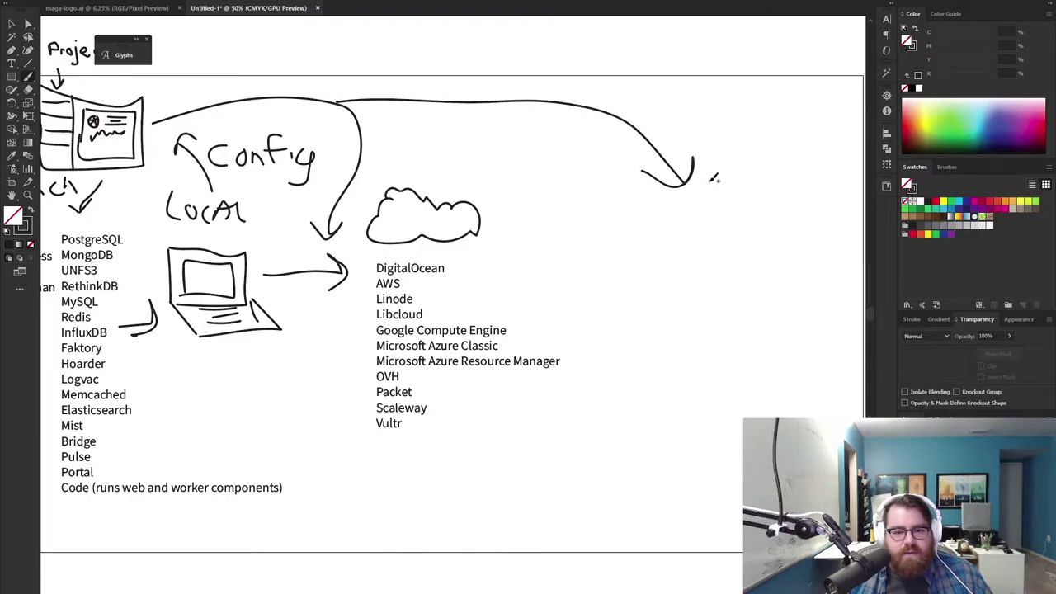
{"action": "left_click_drag", "start_coordinate": [408, 138], "coordinate": [414, 163]}
{"action": "key", "text": "v"}
{"action": "left_click", "coordinate": [402, 152]}
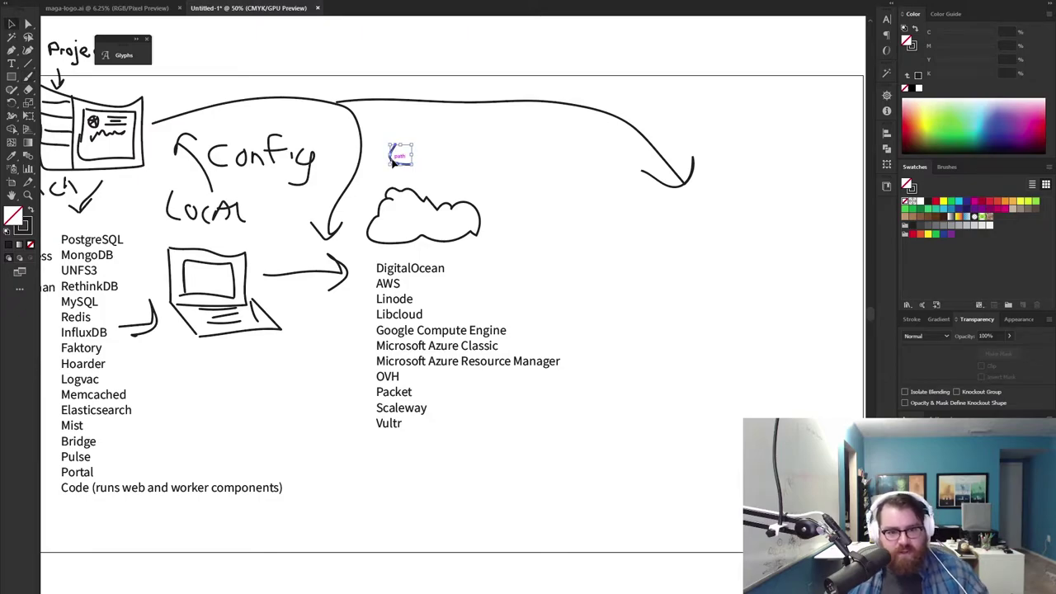
{"action": "key", "text": "Delete"}
- Handwrite "Deploy" above the cloud and "Scale" below the tip of the new long arrow
{"action": "key", "text": "b"}
{"action": "mouse_move", "coordinate": [388, 135]}
{"action": "left_mouse_down"}
{"action": "mouse_move", "coordinate": [406, 166]}
{"action": "mouse_move", "coordinate": [440, 176]}
{"action": "mouse_move", "coordinate": [452, 165]}
{"action": "mouse_move", "coordinate": [506, 165]}
{"action": "mouse_move", "coordinate": [484, 187]}
{"action": "left_mouse_up"}
{"action": "mouse_move", "coordinate": [641, 220]}
{"action": "left_mouse_down"}
{"action": "mouse_move", "coordinate": [530, 217]}
{"action": "mouse_move", "coordinate": [532, 203]}
{"action": "mouse_move", "coordinate": [503, 218]}
{"action": "left_mouse_up"}
{"action": "mouse_move", "coordinate": [542, 205]}
{"action": "left_mouse_down"}
{"action": "mouse_move", "coordinate": [555, 201]}
{"action": "mouse_move", "coordinate": [546, 216]}
{"action": "left_mouse_up"}
{"action": "mouse_move", "coordinate": [584, 200]}
{"action": "left_mouse_down"}
{"action": "mouse_move", "coordinate": [588, 214]}
{"action": "mouse_move", "coordinate": [608, 216]}
{"action": "left_mouse_up"}
{"action": "left_click_drag", "start_coordinate": [614, 208], "coordinate": [637, 216]}
- Place three overlapping copies of the cloud beneath "Scale" and fill them with white
{"action": "left_click", "coordinate": [11, 23]}
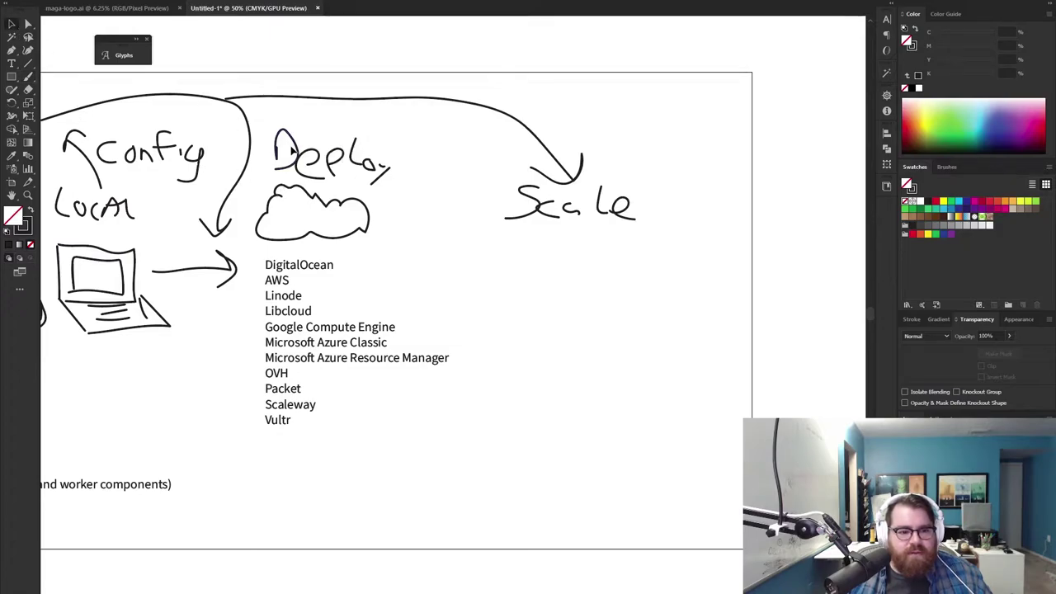
{"action": "left_click_drag", "start_coordinate": [350, 237], "coordinate": [439, 251]}
{"action": "left_click", "coordinate": [910, 202]}
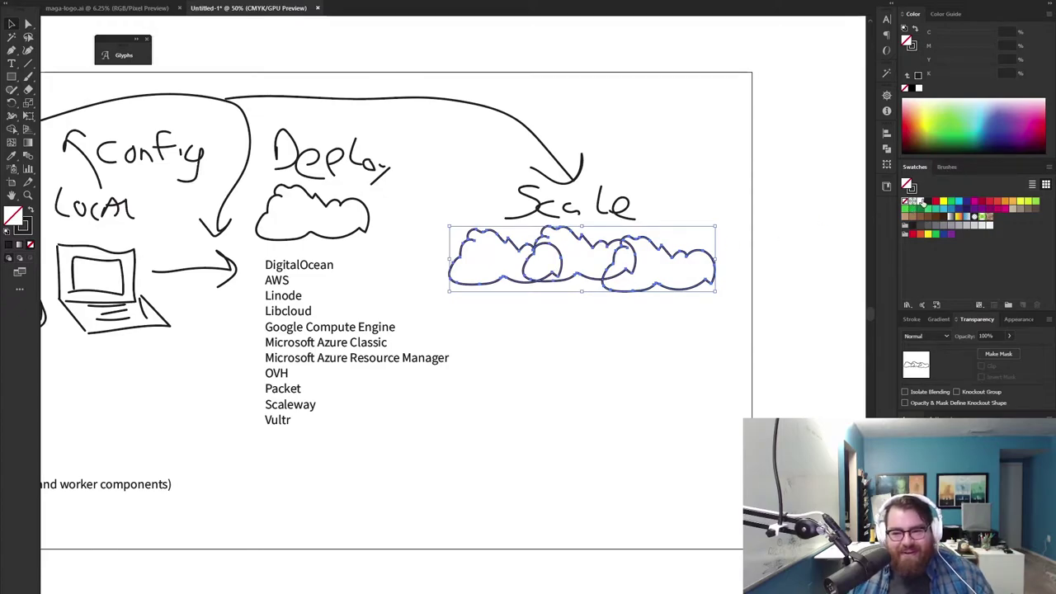
{"action": "left_click", "coordinate": [660, 323]}
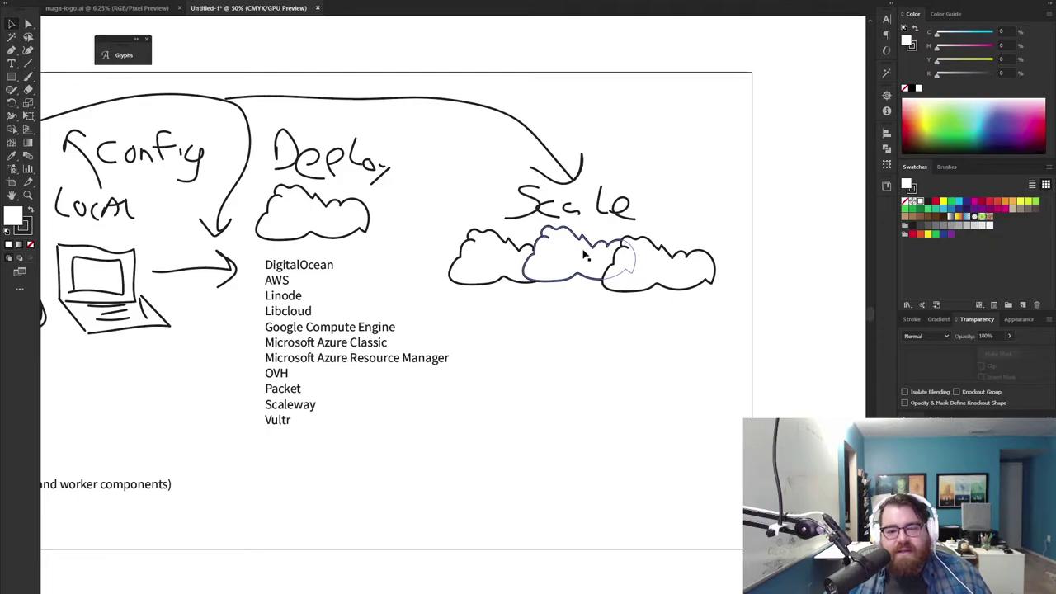
{"action": "scroll", "coordinate": [371, 165], "scroll_direction": "left", "scroll_amount": 10}
{"action": "scroll", "coordinate": [371, 165], "scroll_direction": "up", "scroll_amount": 2}
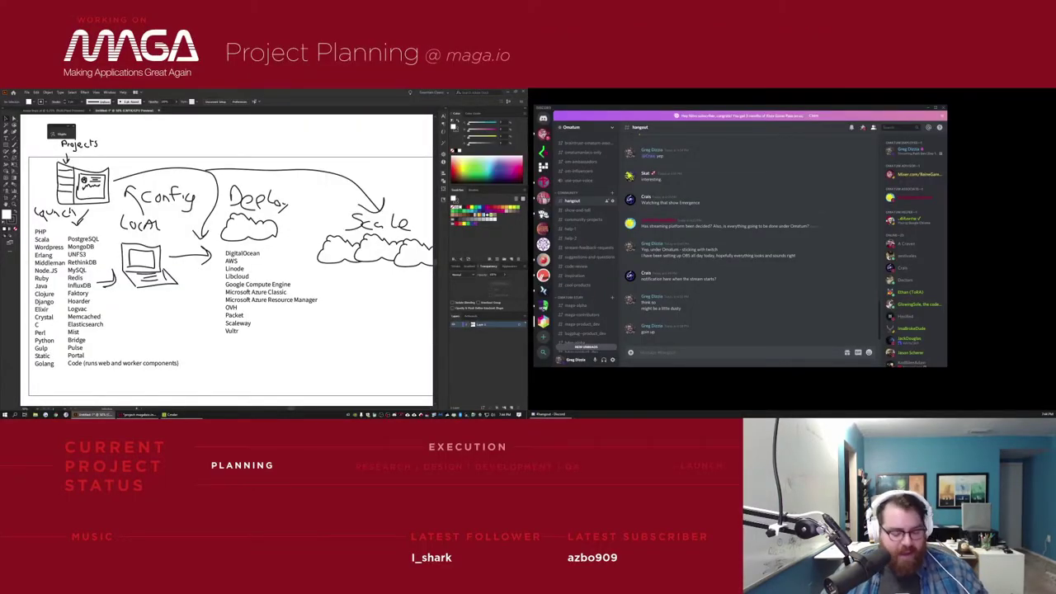
- Switch to the "Nanobox web services" document in Google Docs, show it full screen and review the "Launching a new app" screens
{"action": "key", "text": "alt+Tab"}
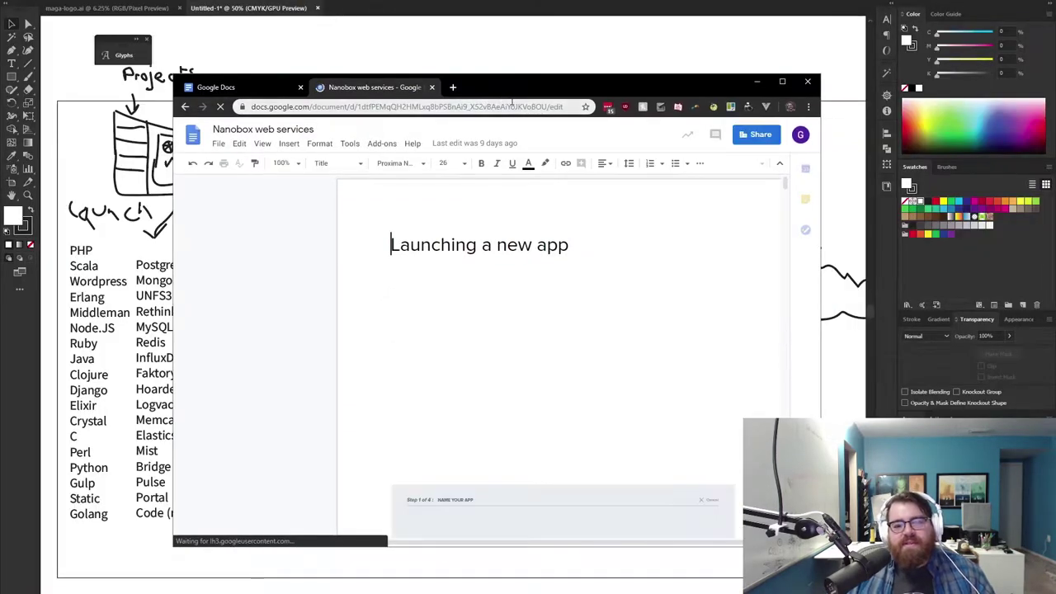
{"action": "key", "text": "F11"}
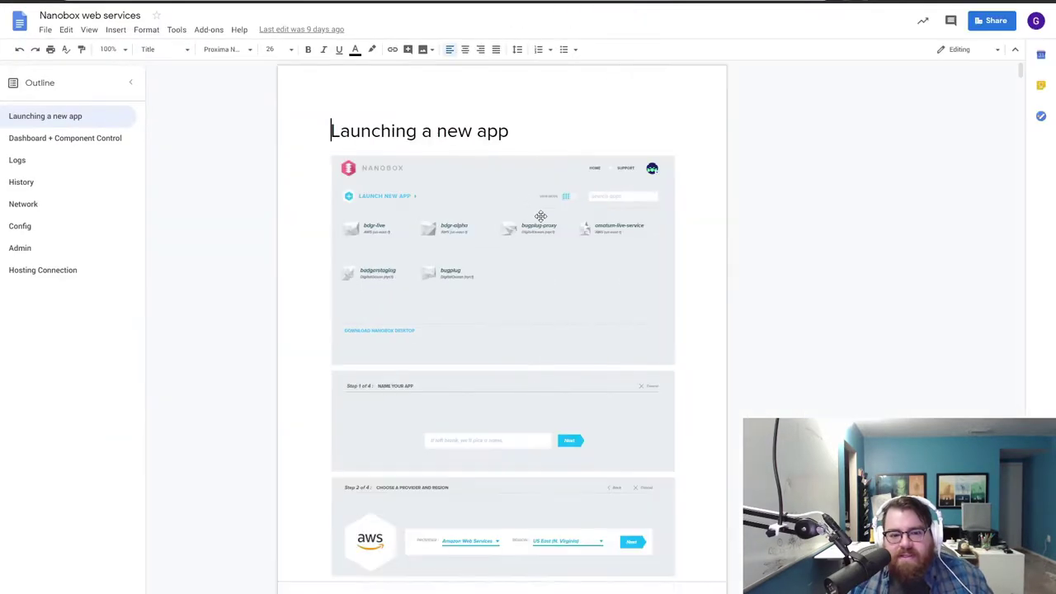
{"action": "left_click", "coordinate": [778, 232]}
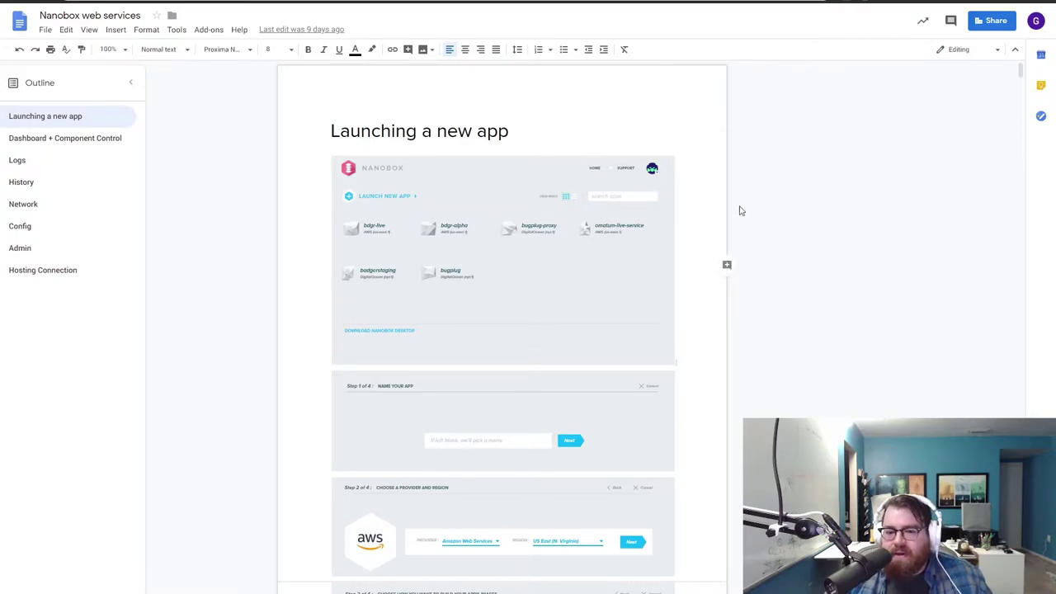
{"action": "scroll", "coordinate": [763, 210], "scroll_direction": "down", "scroll_amount": 3}
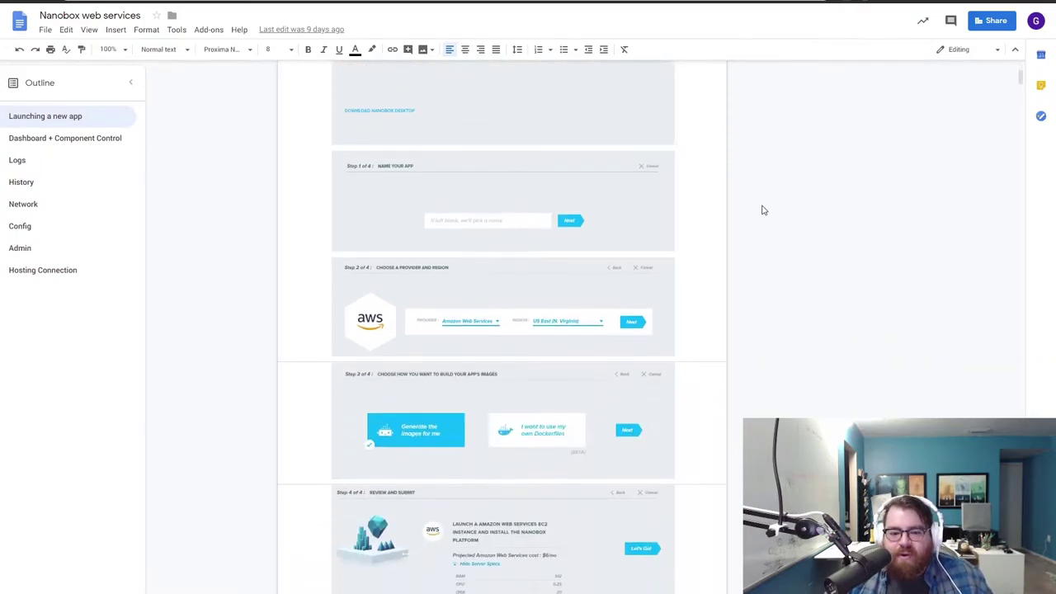
{"action": "scroll", "coordinate": [764, 210], "scroll_direction": "down", "scroll_amount": 5}
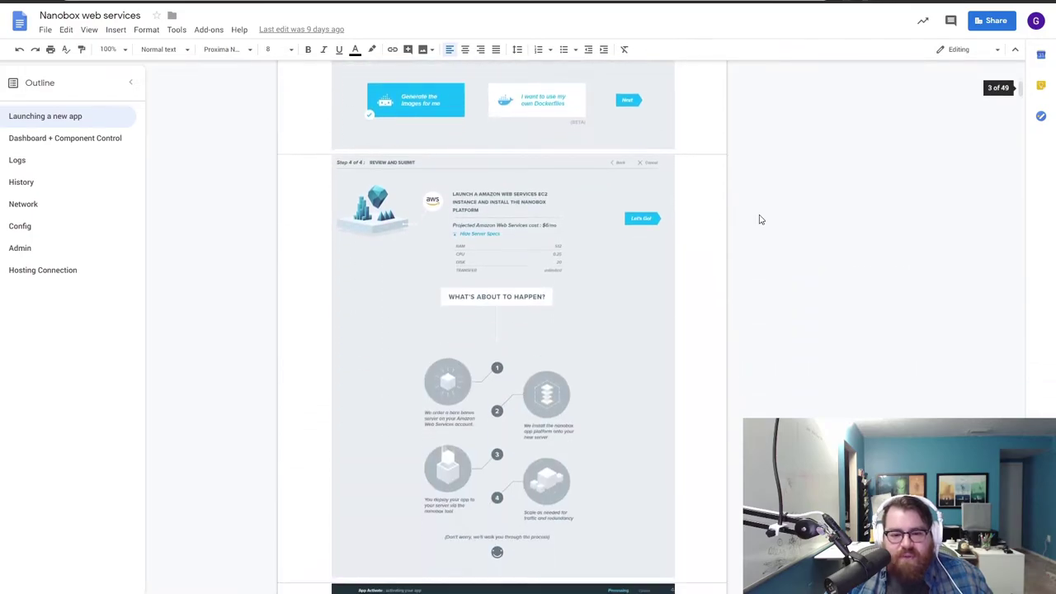
{"action": "scroll", "coordinate": [761, 220], "scroll_direction": "down", "scroll_amount": 3}
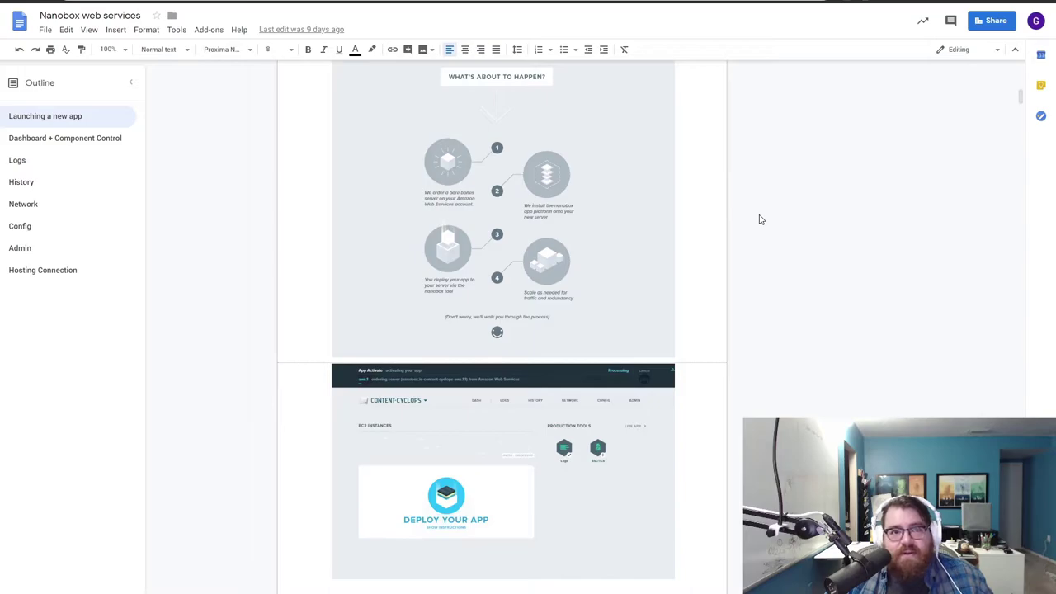
- Examine the "Dashboard + Component Control" screens, covering the EC2 instance list, its admin and platform components, and the logger options
{"action": "scroll", "coordinate": [760, 220], "scroll_direction": "down", "scroll_amount": 7}
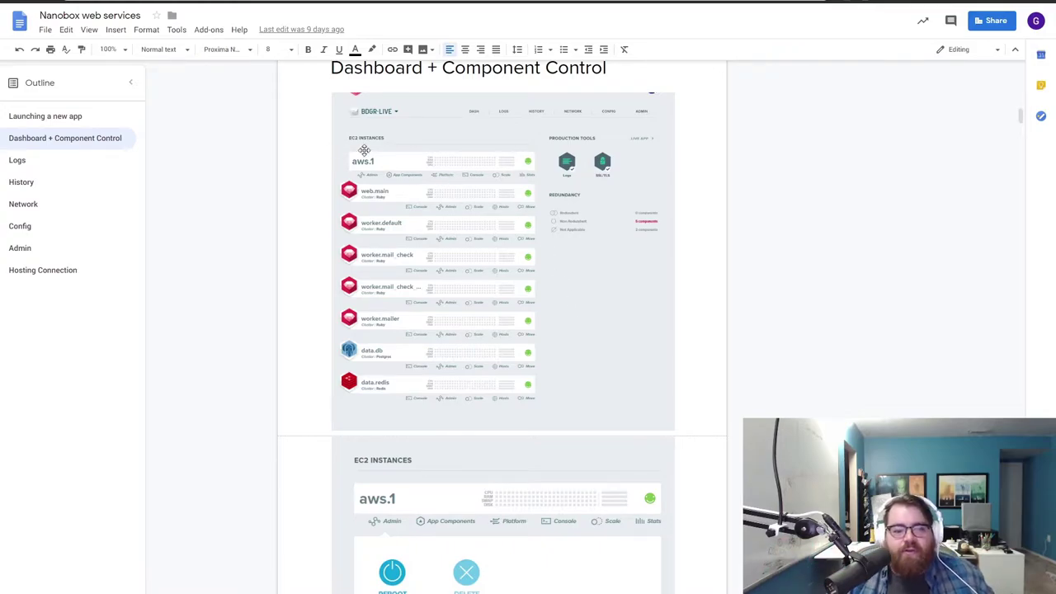
{"action": "scroll", "coordinate": [528, 230], "scroll_direction": "down", "scroll_amount": 5}
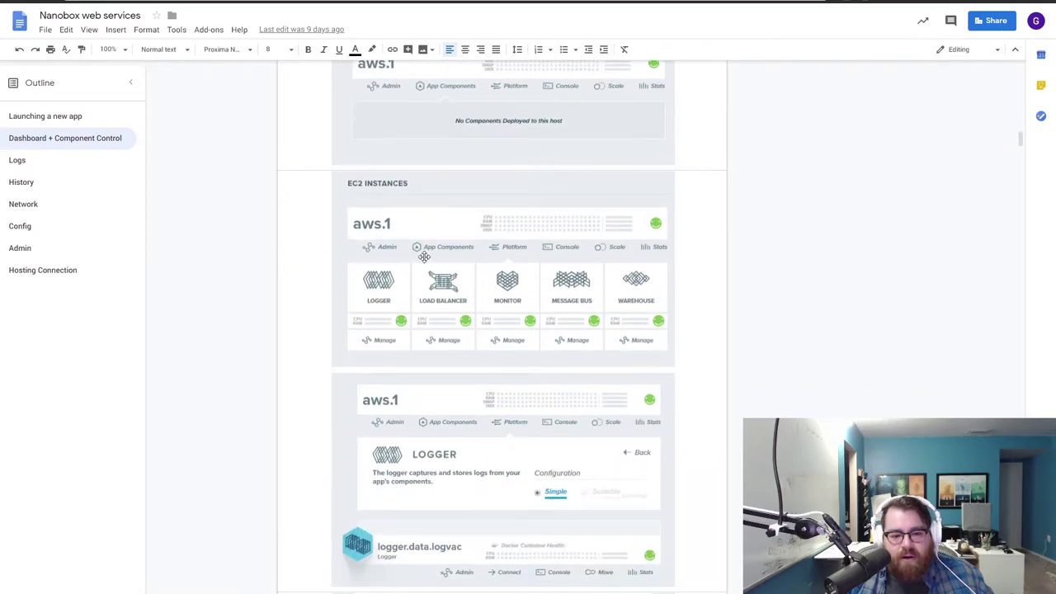
{"action": "scroll", "coordinate": [383, 165], "scroll_direction": "down", "scroll_amount": 1}
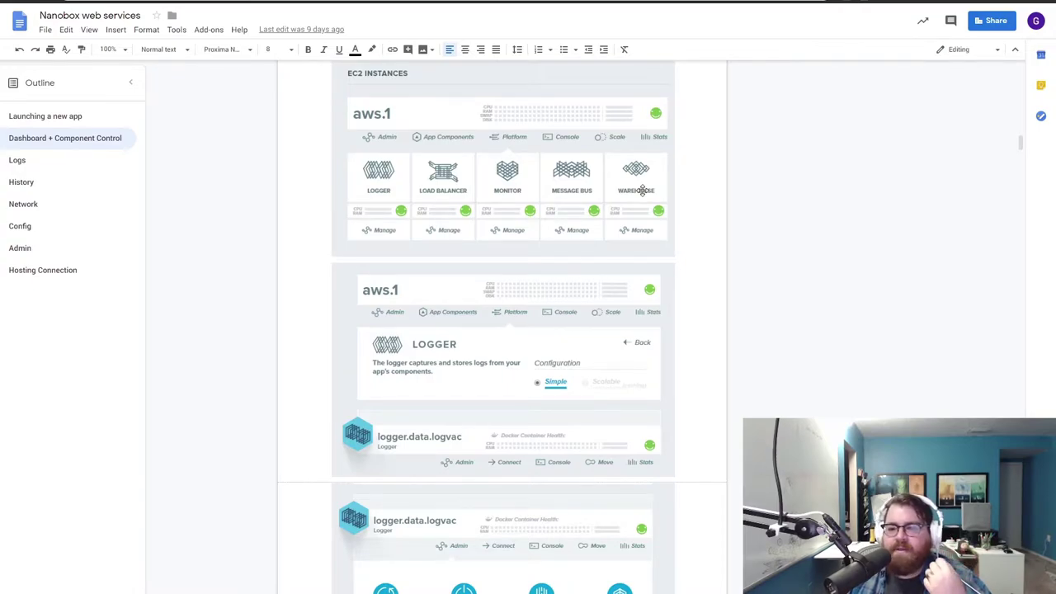
{"action": "scroll", "coordinate": [642, 190], "scroll_direction": "down", "scroll_amount": 5}
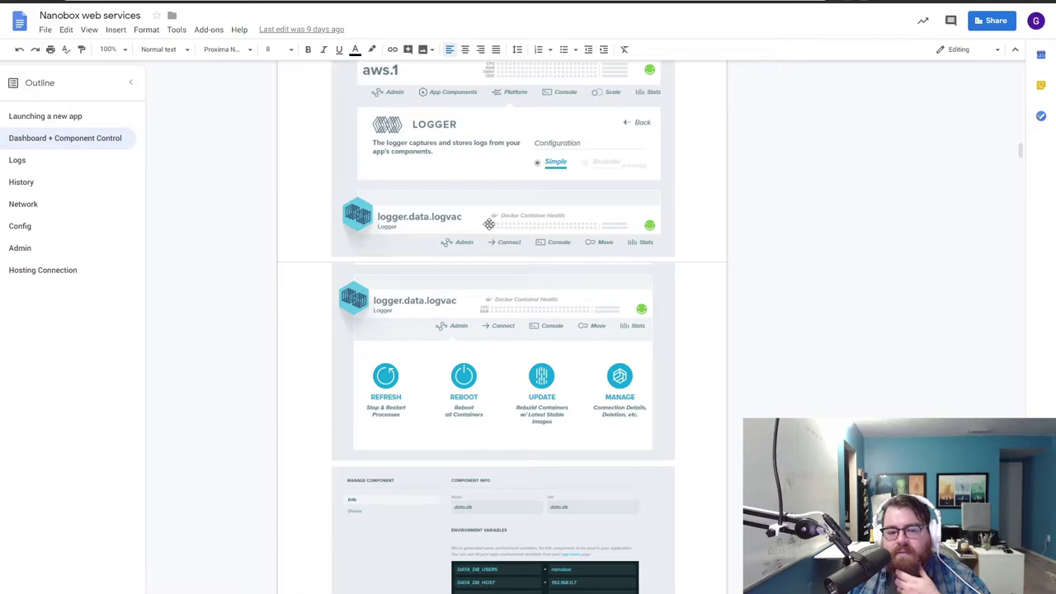
{"action": "scroll", "coordinate": [490, 221], "scroll_direction": "down", "scroll_amount": 5}
{"action": "scroll", "coordinate": [490, 224], "scroll_direction": "up", "scroll_amount": 12}
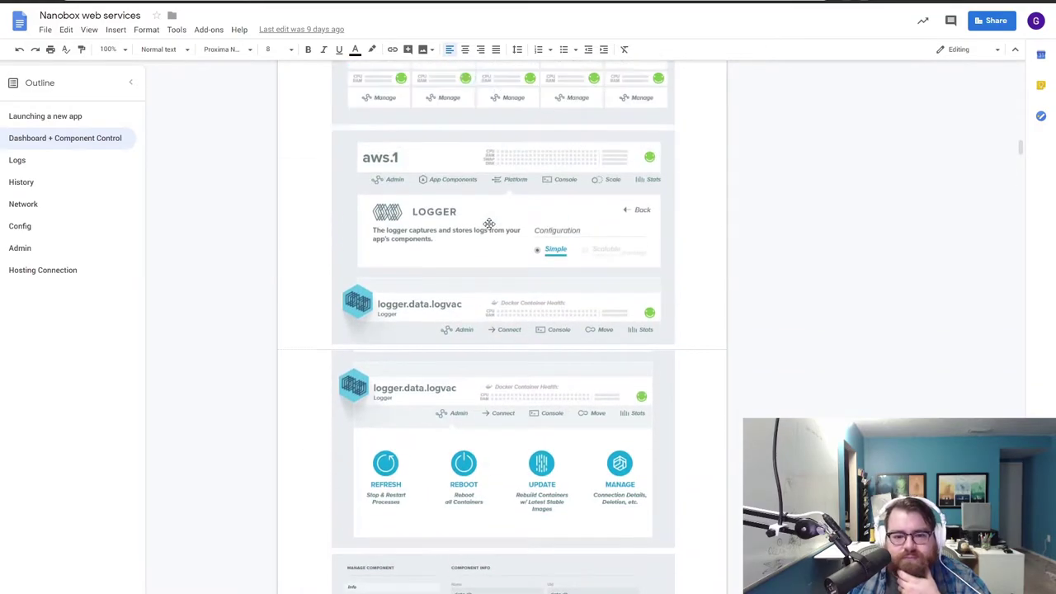
{"action": "scroll", "coordinate": [489, 224], "scroll_direction": "up", "scroll_amount": 7}
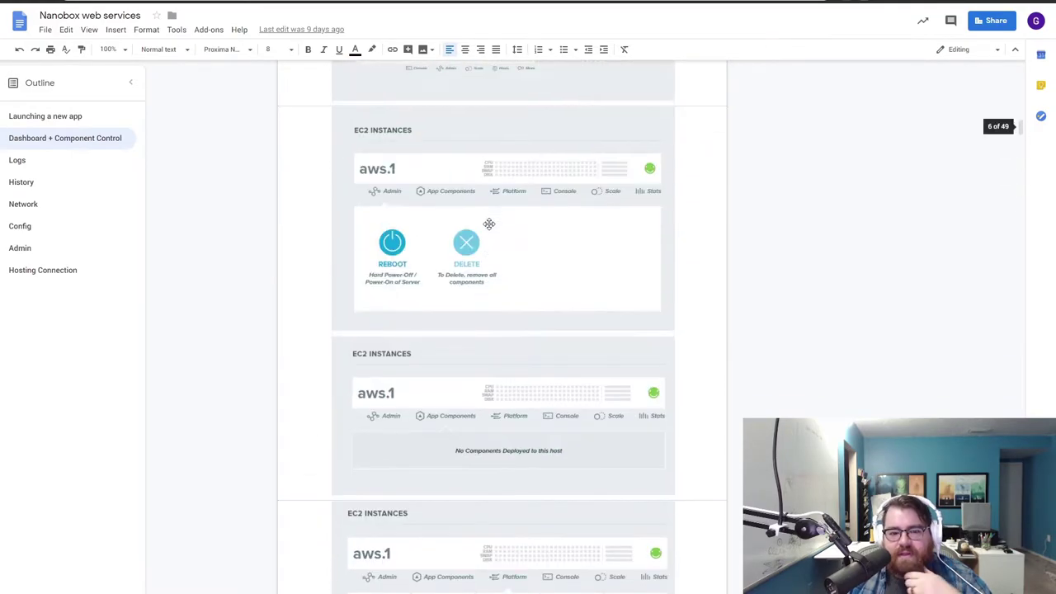
{"action": "scroll", "coordinate": [489, 224], "scroll_direction": "up", "scroll_amount": 9}
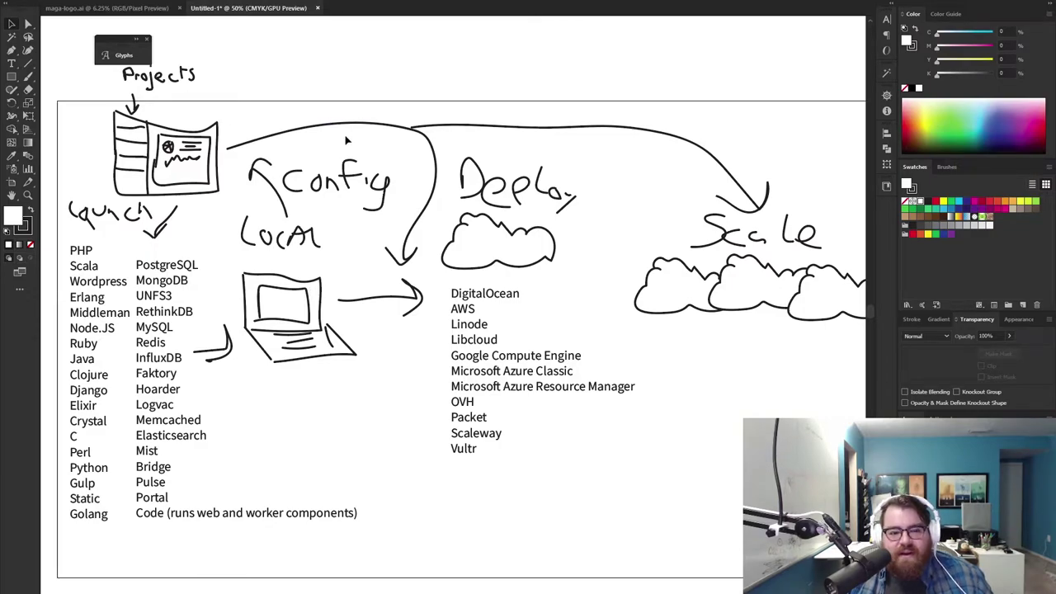
{"action": "scroll", "coordinate": [343, 107], "scroll_direction": "left", "scroll_amount": 3}
{"action": "scroll", "coordinate": [343, 108], "scroll_direction": "down", "scroll_amount": 1}
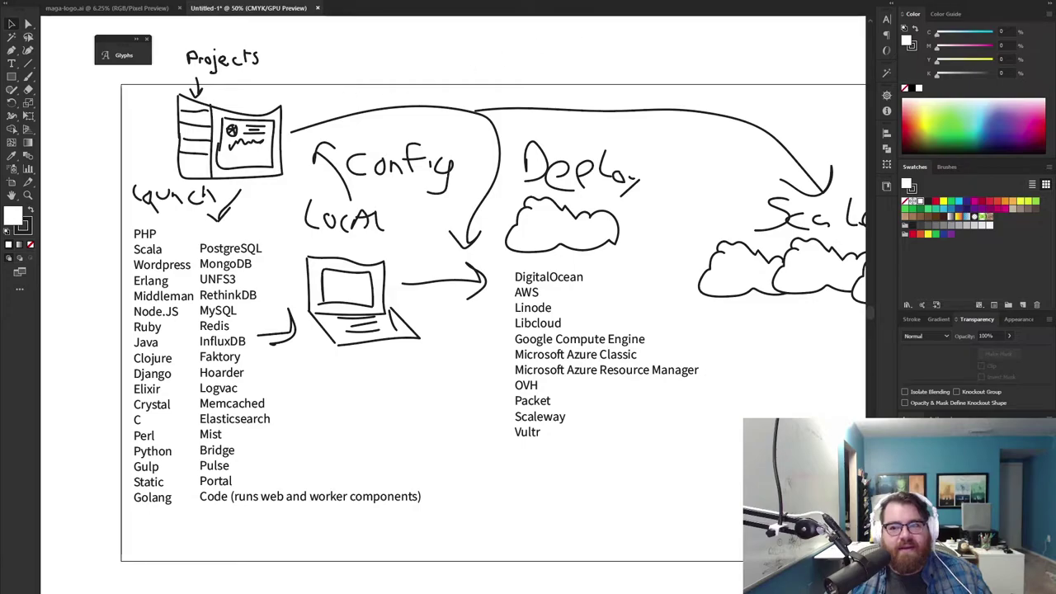
{"action": "key", "text": "super"}
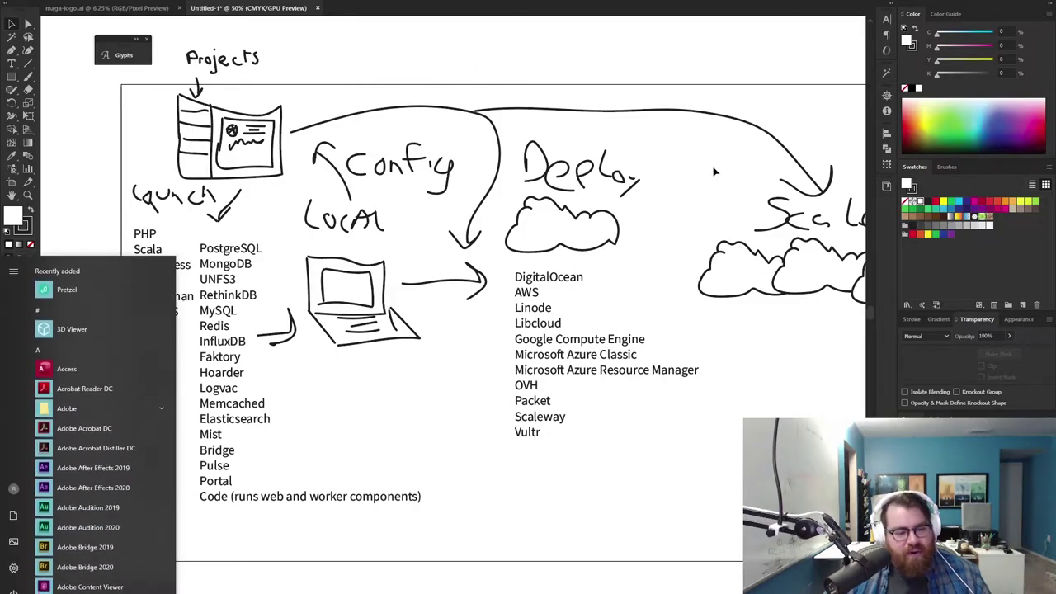
{"action": "type", "text": "dingleberry"}
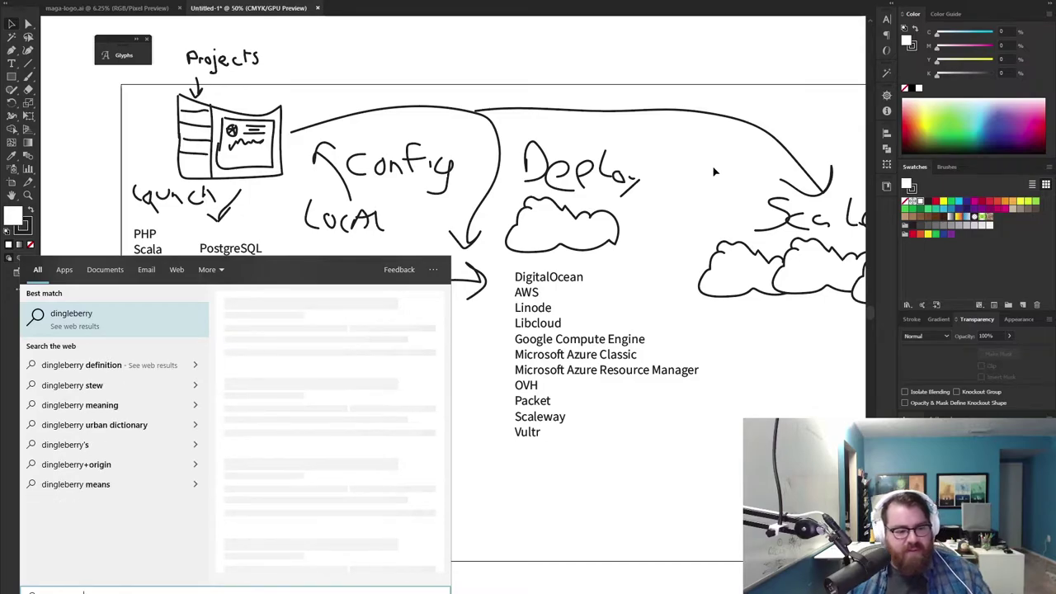
{"action": "key", "text": "Escape"}
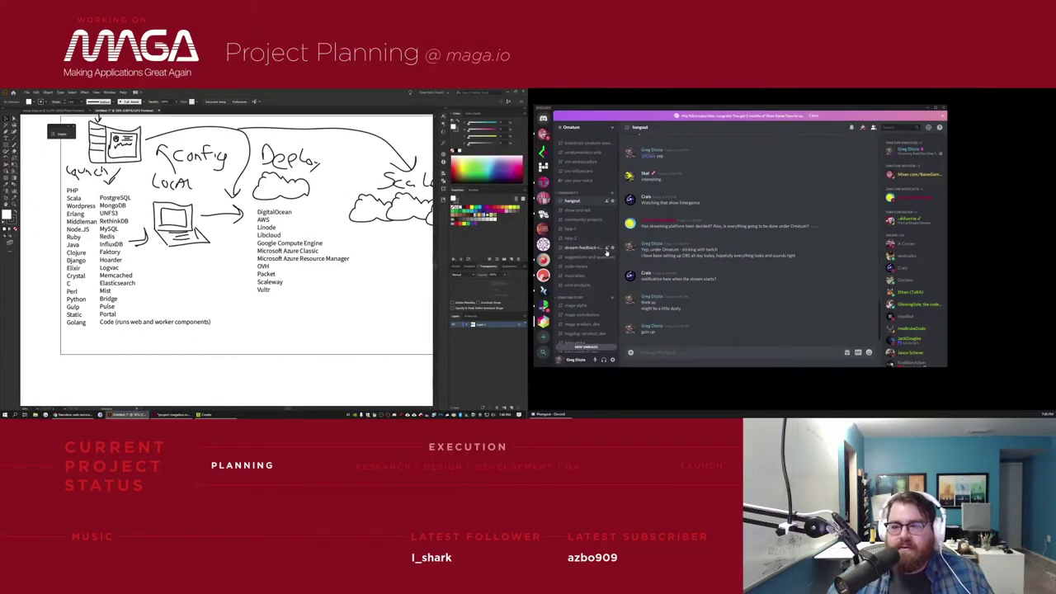
- Check the stream channel in Discord and return to the hangout channel
{"action": "scroll", "coordinate": [615, 264], "scroll_direction": "down", "scroll_amount": 1}
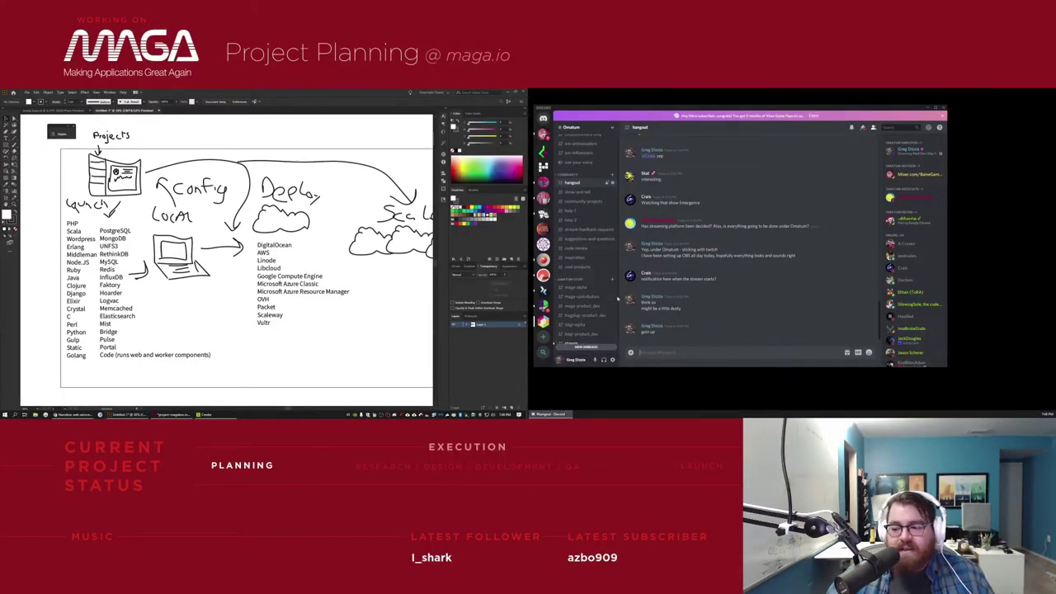
{"action": "left_click", "coordinate": [573, 344]}
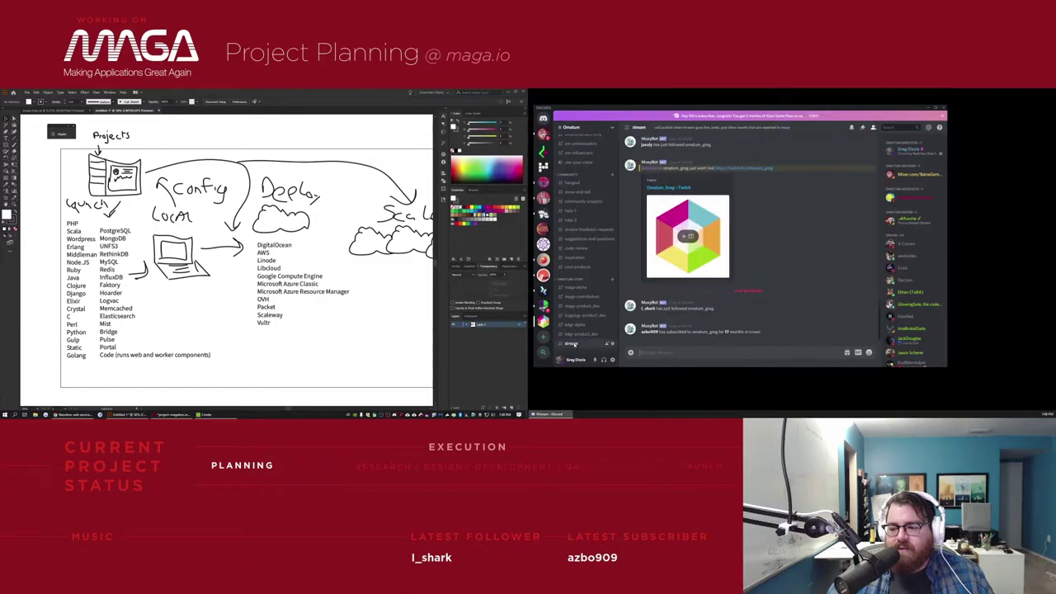
{"action": "left_click", "coordinate": [573, 182]}
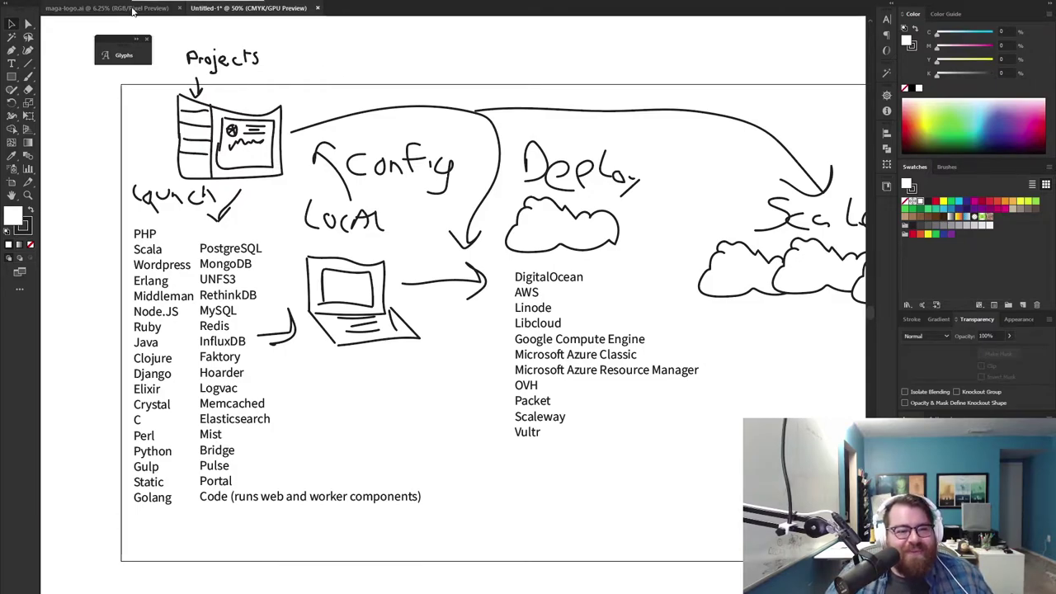
- Switch to the maga-logo.ai document and zoom in on the white MAGA logo on the dark red rectangle
{"action": "mouse_move", "coordinate": [145, 590]}
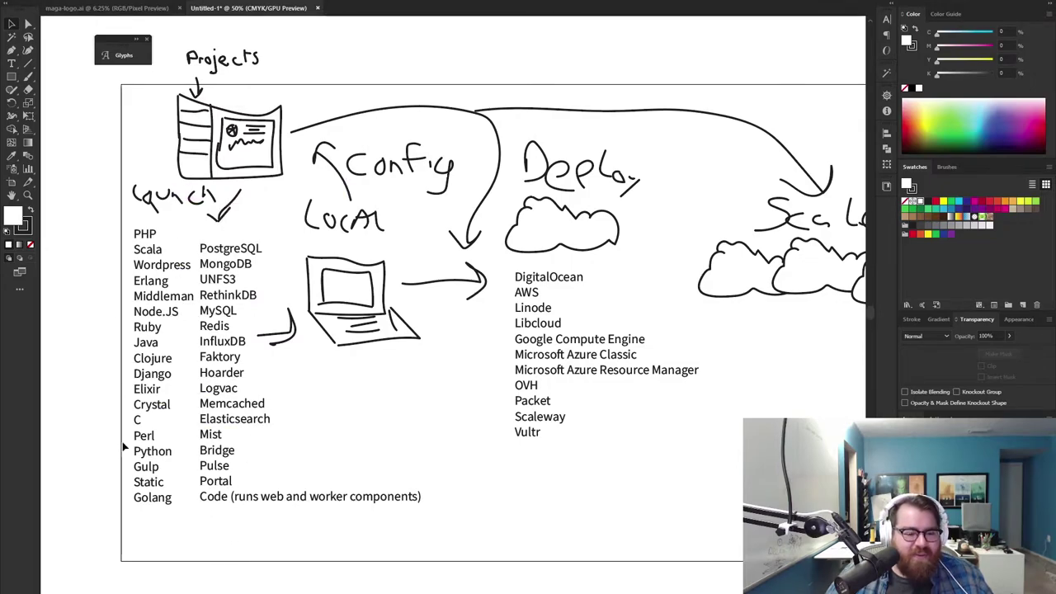
{"action": "mouse_move", "coordinate": [313, 560]}
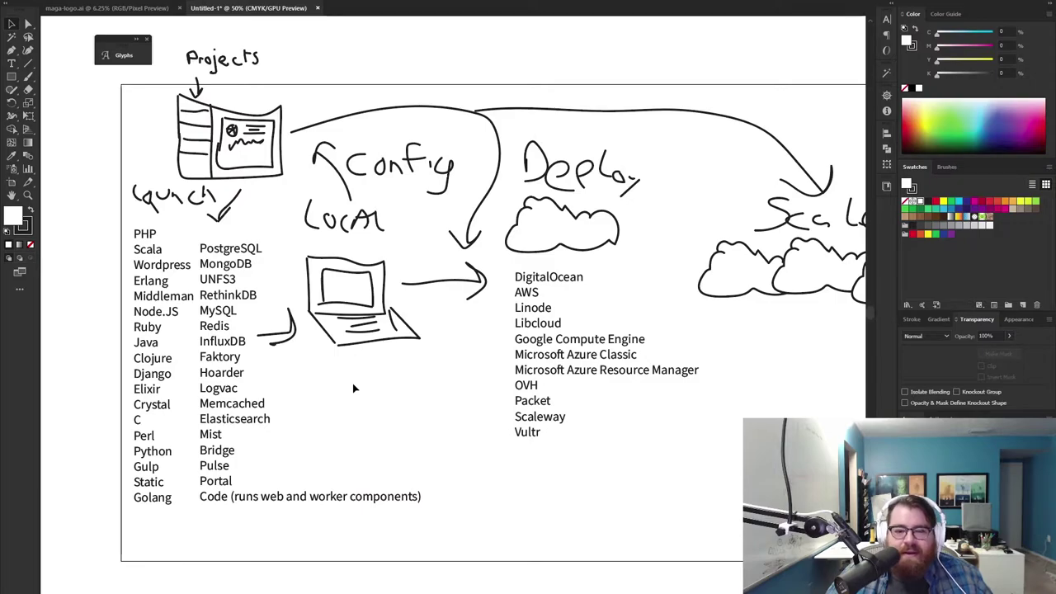
{"action": "left_click", "coordinate": [138, 9]}
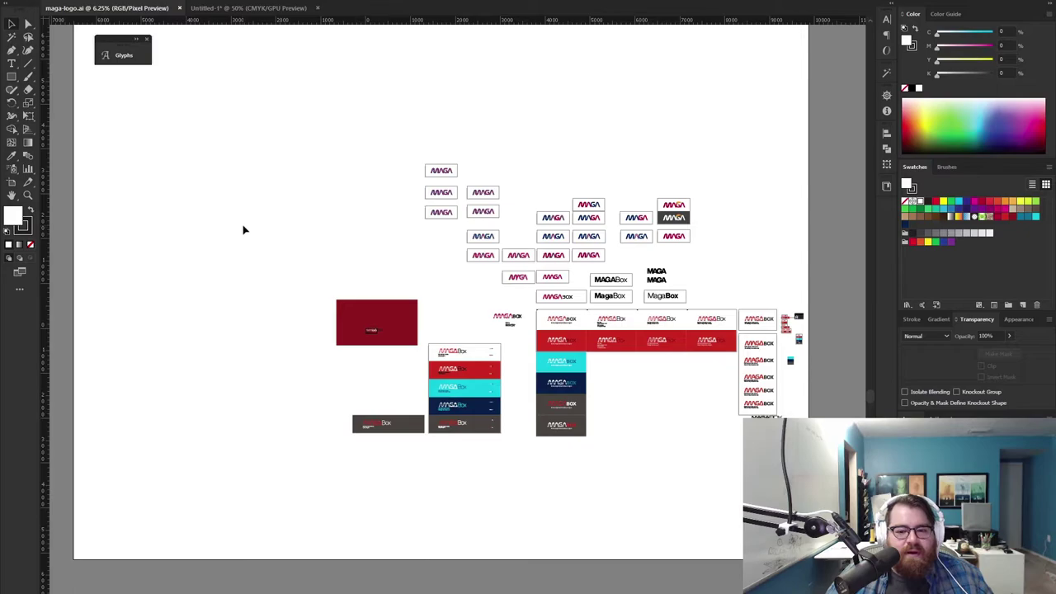
{"action": "key", "text": "z"}
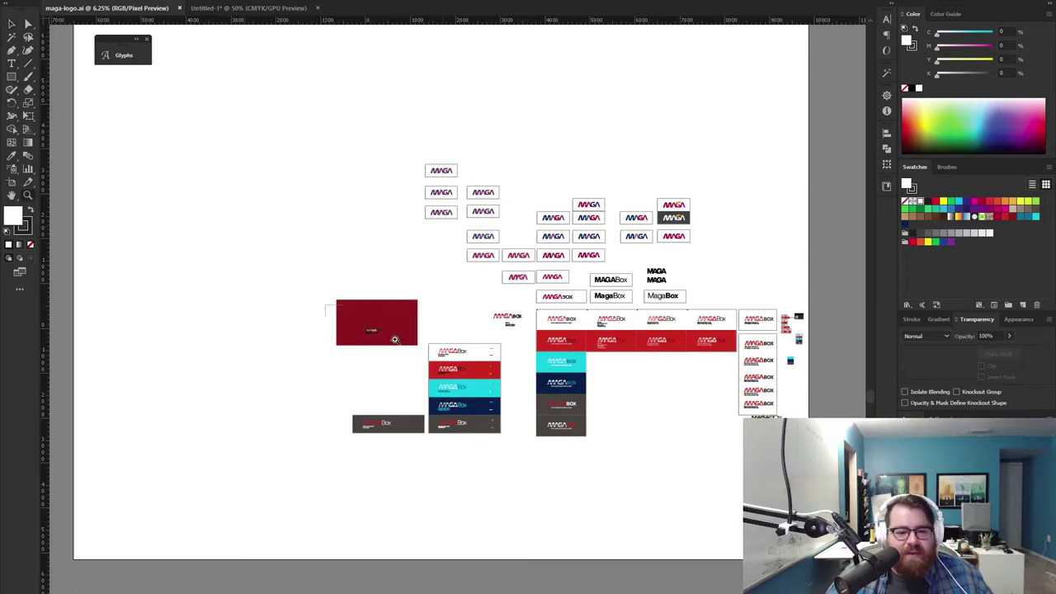
{"action": "left_click_drag", "start_coordinate": [396, 341], "coordinate": [322, 310]}
{"action": "left_click_drag", "start_coordinate": [202, 217], "coordinate": [692, 385]}
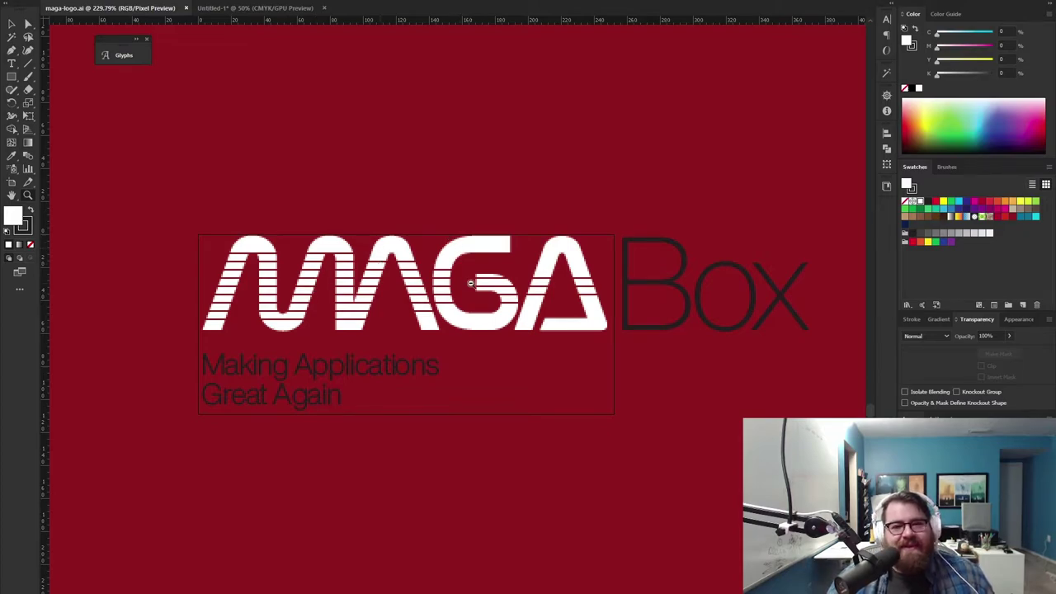
- Examine the stacked MAGA Box logo colour variants on white, red, cyan, navy and grey backgrounds
{"action": "scroll", "coordinate": [470, 283], "scroll_direction": "down", "scroll_amount": 10}
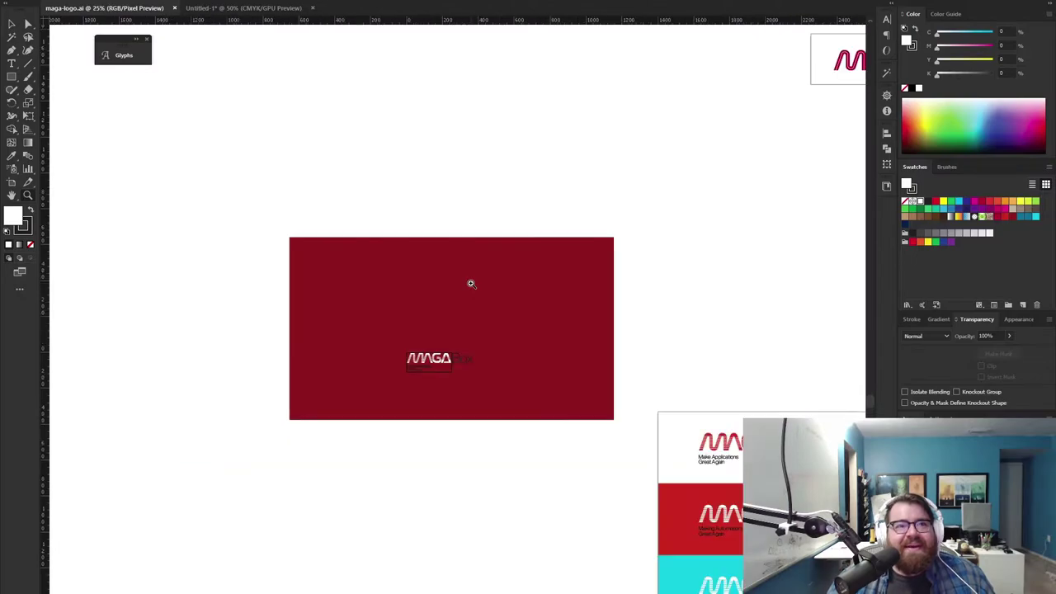
{"action": "scroll", "coordinate": [470, 283], "scroll_direction": "right", "scroll_amount": 10}
{"action": "scroll", "coordinate": [471, 283], "scroll_direction": "down", "scroll_amount": 2}
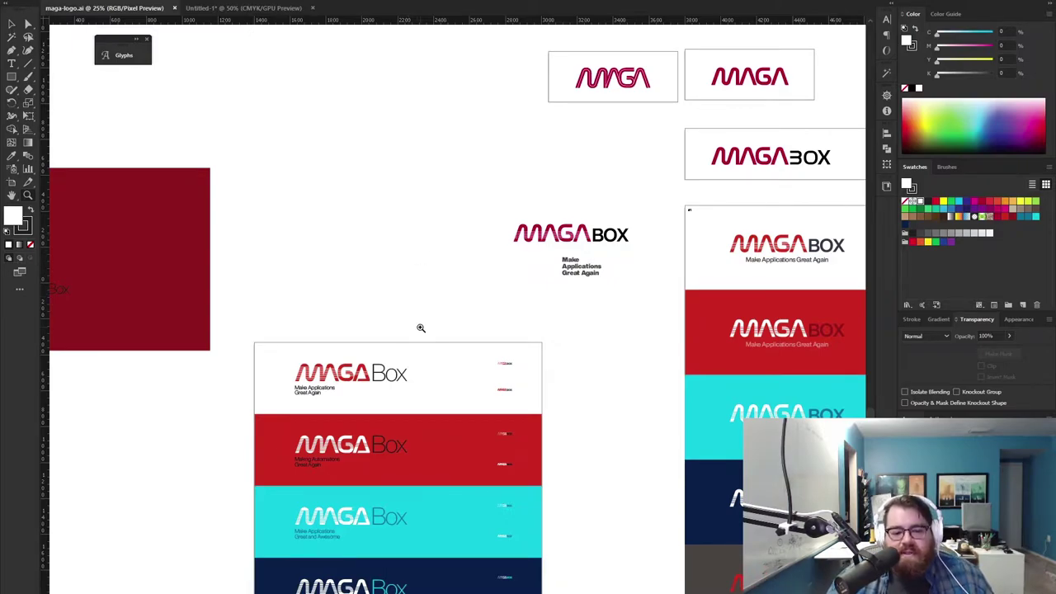
{"action": "scroll", "coordinate": [425, 346], "scroll_direction": "down", "scroll_amount": 3}
{"action": "left_click", "coordinate": [380, 244]}
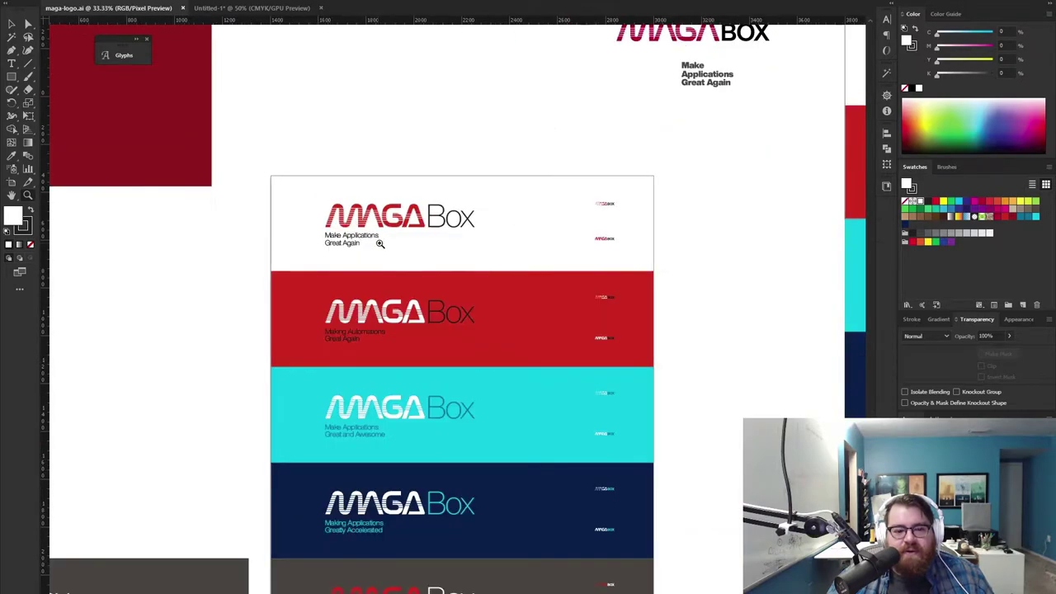
{"action": "scroll", "coordinate": [379, 244], "scroll_direction": "down", "scroll_amount": 3}
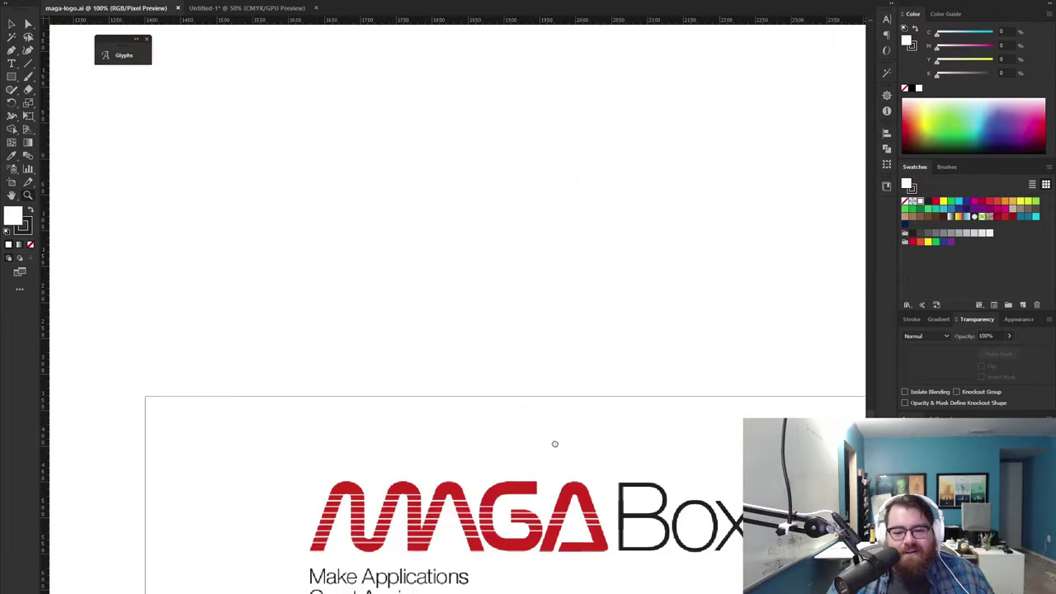
{"action": "scroll", "coordinate": [554, 440], "scroll_direction": "down", "scroll_amount": 5}
{"action": "scroll", "coordinate": [486, 354], "scroll_direction": "down", "scroll_amount": 3}
{"action": "left_click_drag", "start_coordinate": [495, 388], "coordinate": [443, 322]}
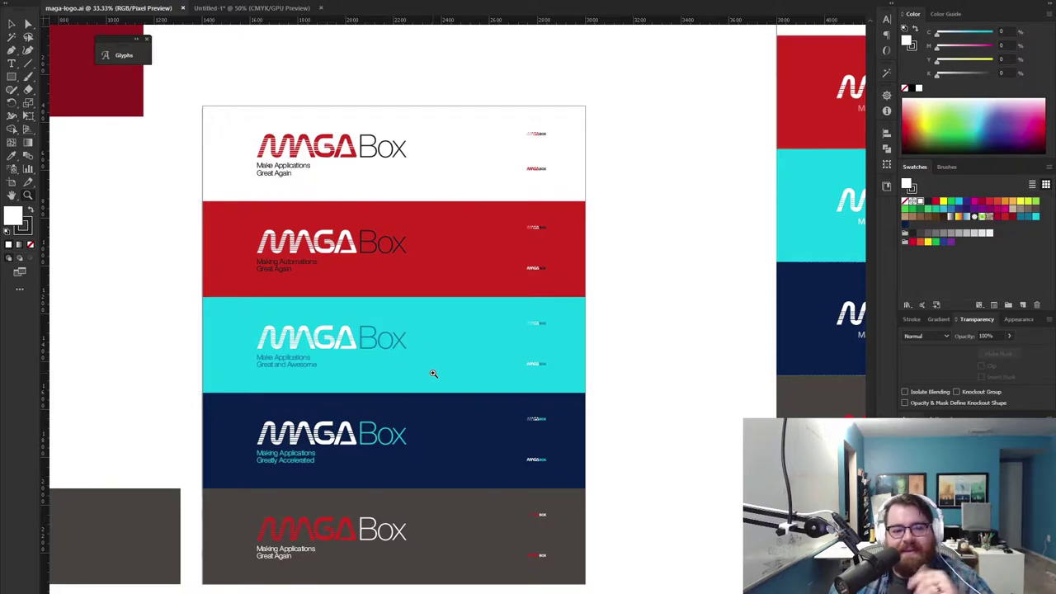
- Examine the alternative MAGABOX wordmarks and the numbered logo options with their taglines and background colours
{"action": "left_click_drag", "start_coordinate": [419, 153], "coordinate": [435, 333]}
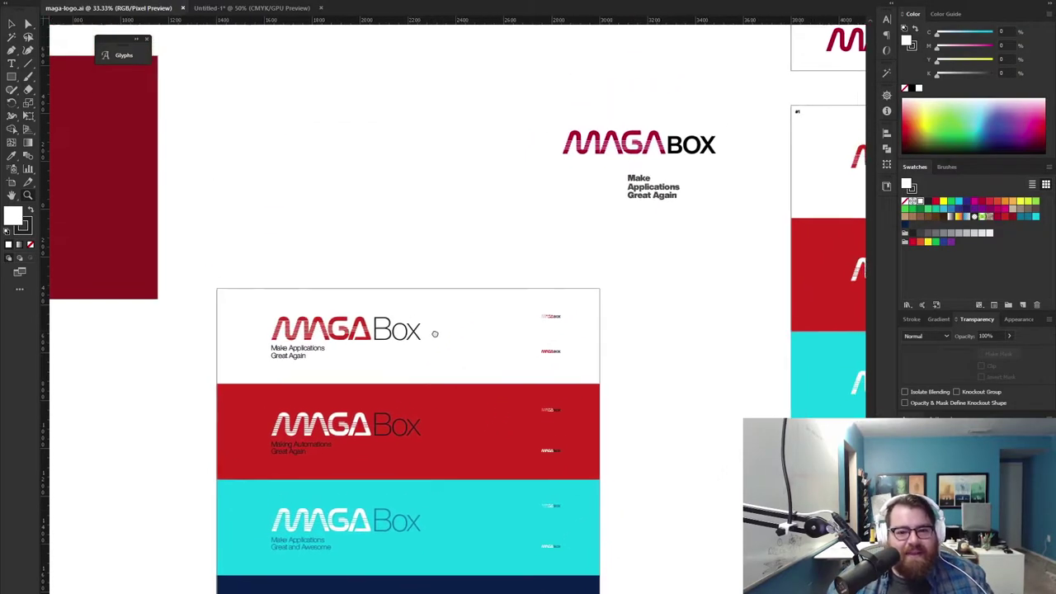
{"action": "scroll", "coordinate": [435, 333], "scroll_direction": "up", "scroll_amount": 3}
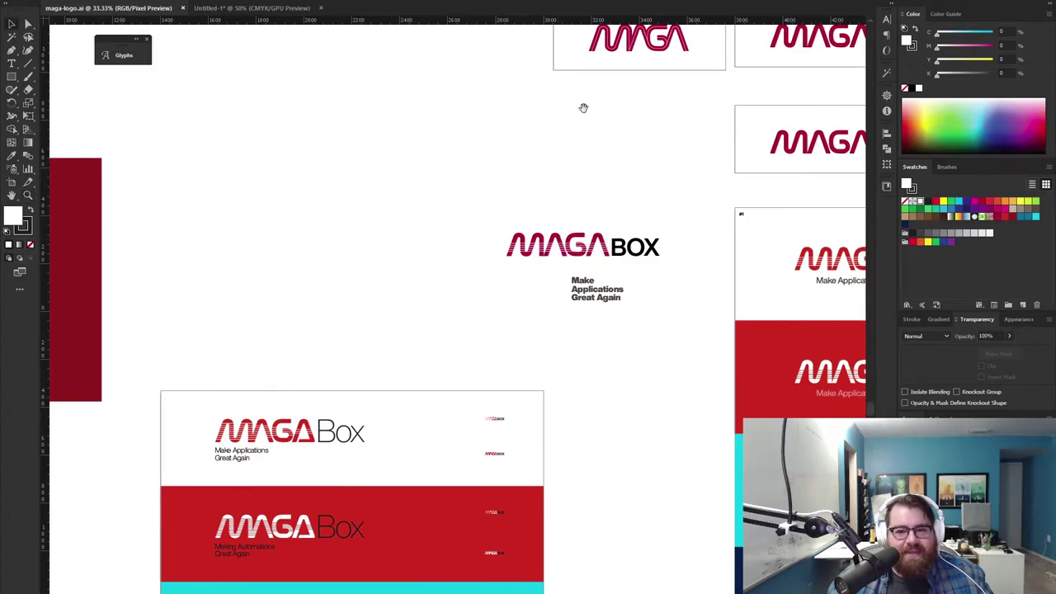
{"action": "left_click_drag", "start_coordinate": [583, 108], "coordinate": [396, 172]}
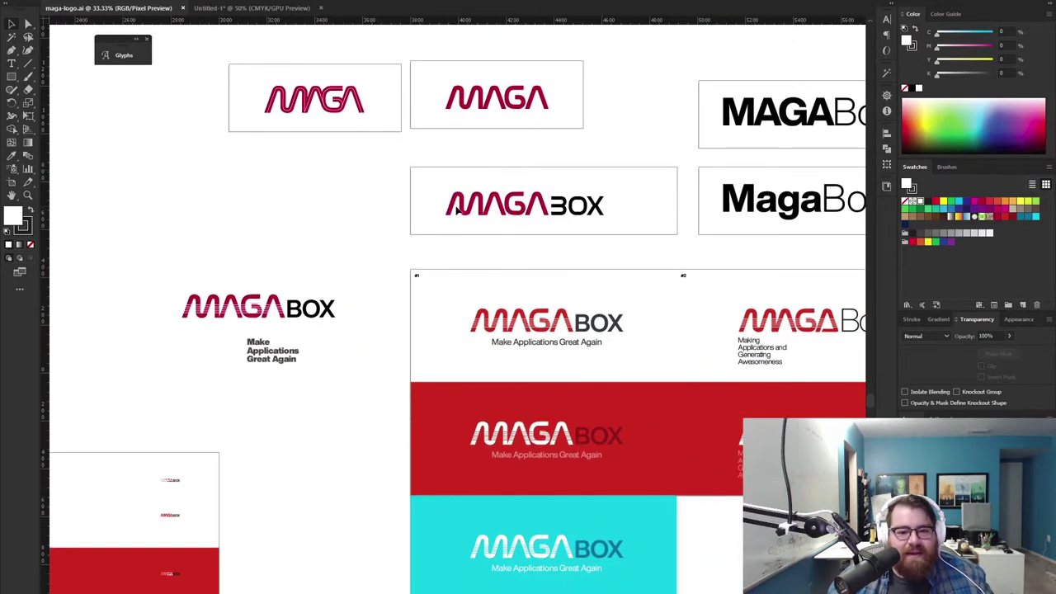
{"action": "scroll", "coordinate": [553, 242], "scroll_direction": "down", "scroll_amount": 3}
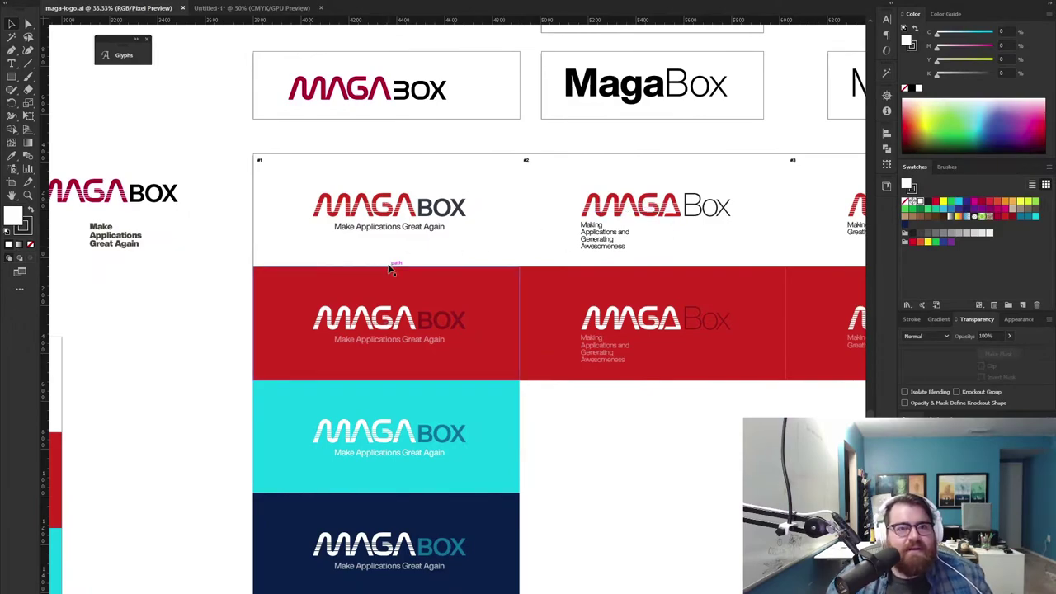
{"action": "scroll", "coordinate": [392, 270], "scroll_direction": "down", "scroll_amount": 4}
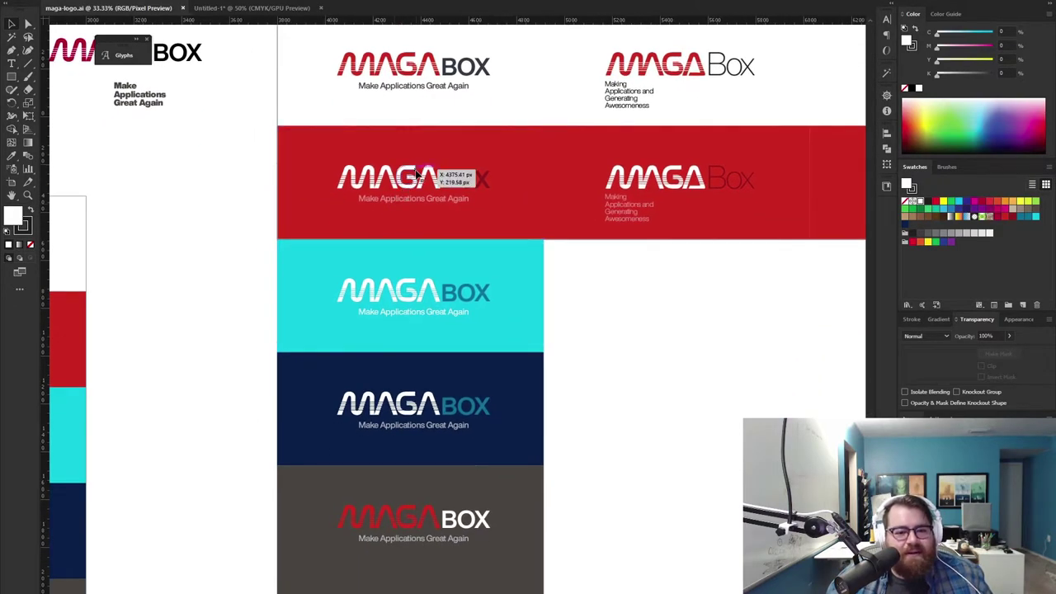
- Examine the MAGA Box logo variants on coloured backgrounds, comparing the bold and thin Box wordmarks, their taglines and the miniature versions
{"action": "key", "text": "ctrl+plus"}
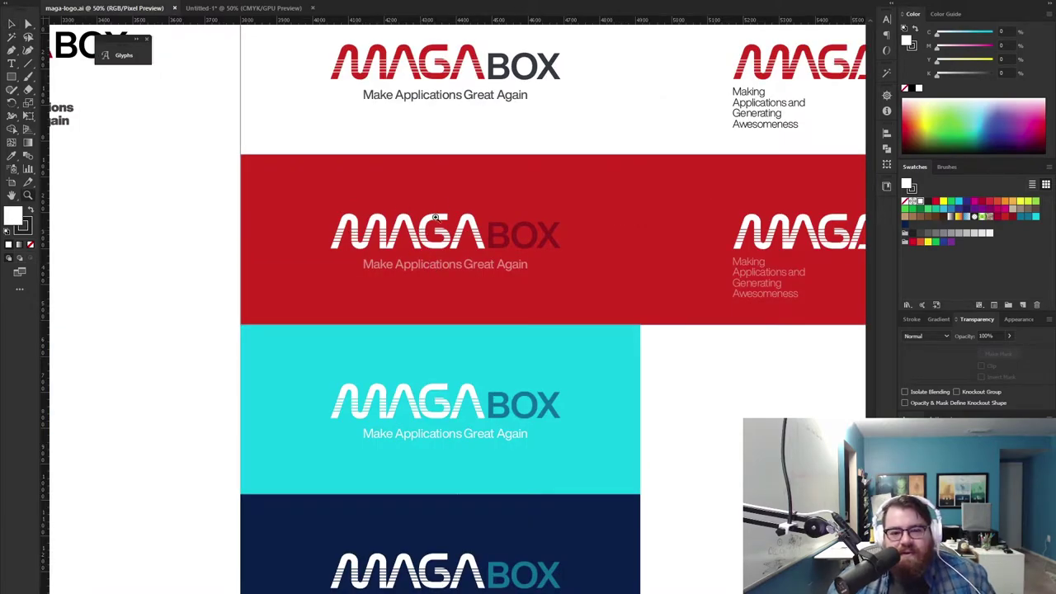
{"action": "scroll", "coordinate": [470, 365], "scroll_direction": "down", "scroll_amount": 10}
{"action": "scroll", "coordinate": [611, 228], "scroll_direction": "left", "scroll_amount": 18}
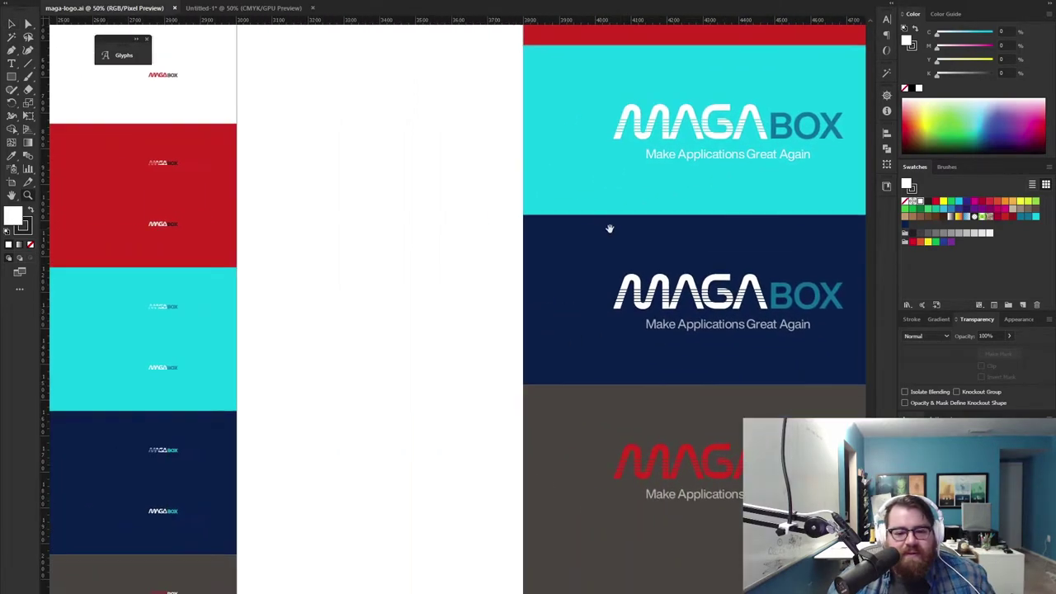
{"action": "scroll", "coordinate": [607, 211], "scroll_direction": "left", "scroll_amount": 8}
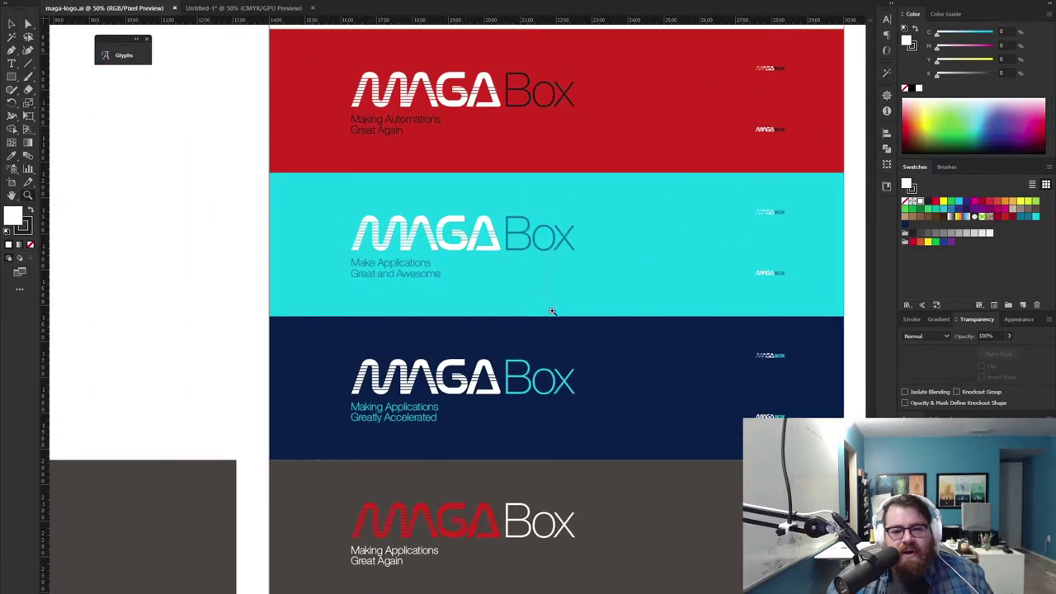
{"action": "left_click_drag", "start_coordinate": [550, 306], "coordinate": [553, 316]}
{"action": "scroll", "coordinate": [501, 230], "scroll_direction": "down", "scroll_amount": 10}
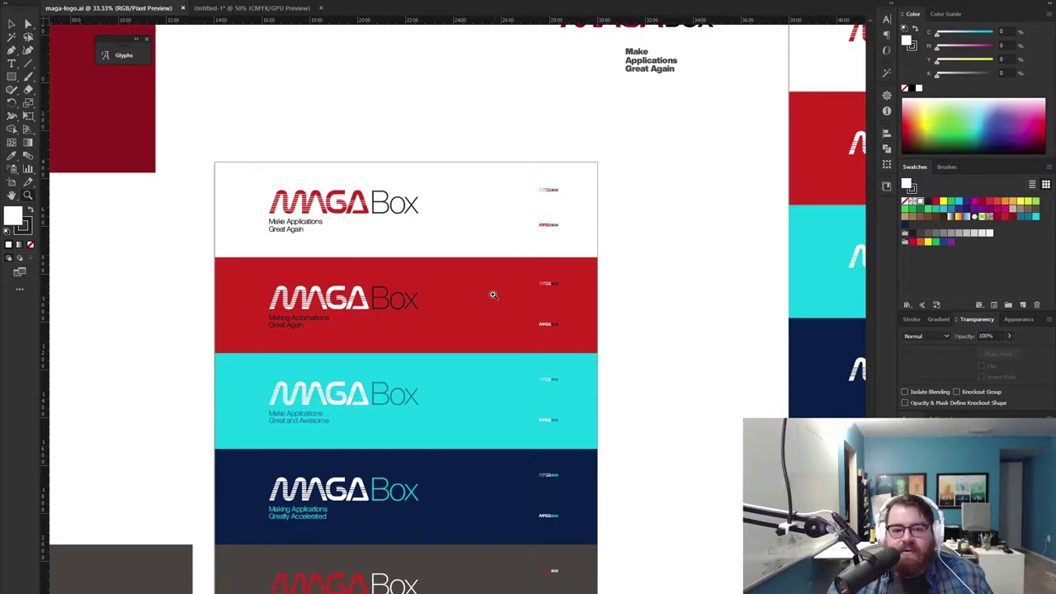
{"action": "left_click_drag", "start_coordinate": [291, 224], "coordinate": [591, 372]}
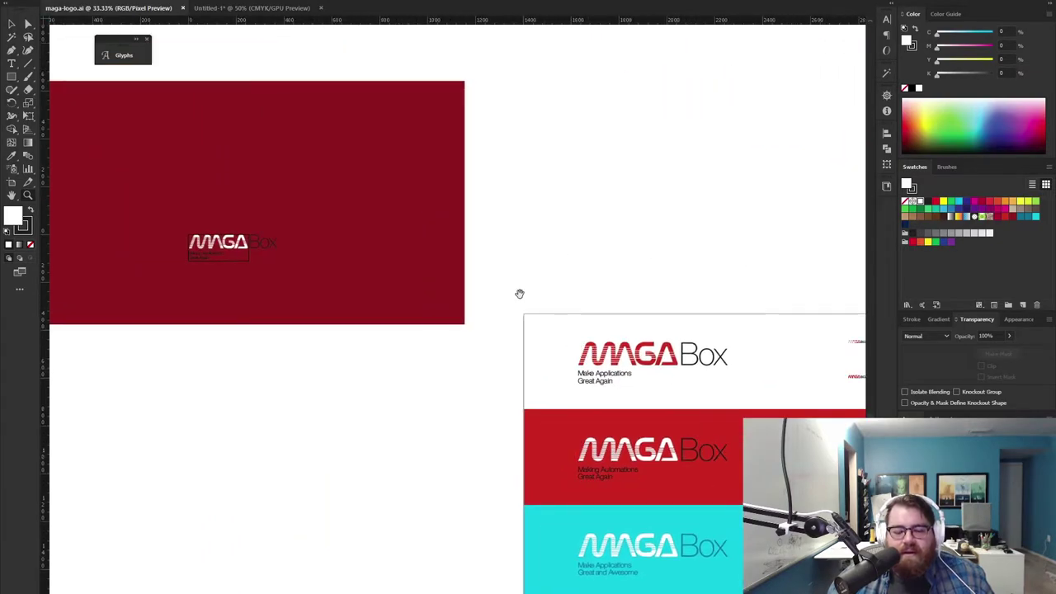
{"action": "left_click_drag", "start_coordinate": [689, 356], "coordinate": [594, 215]}
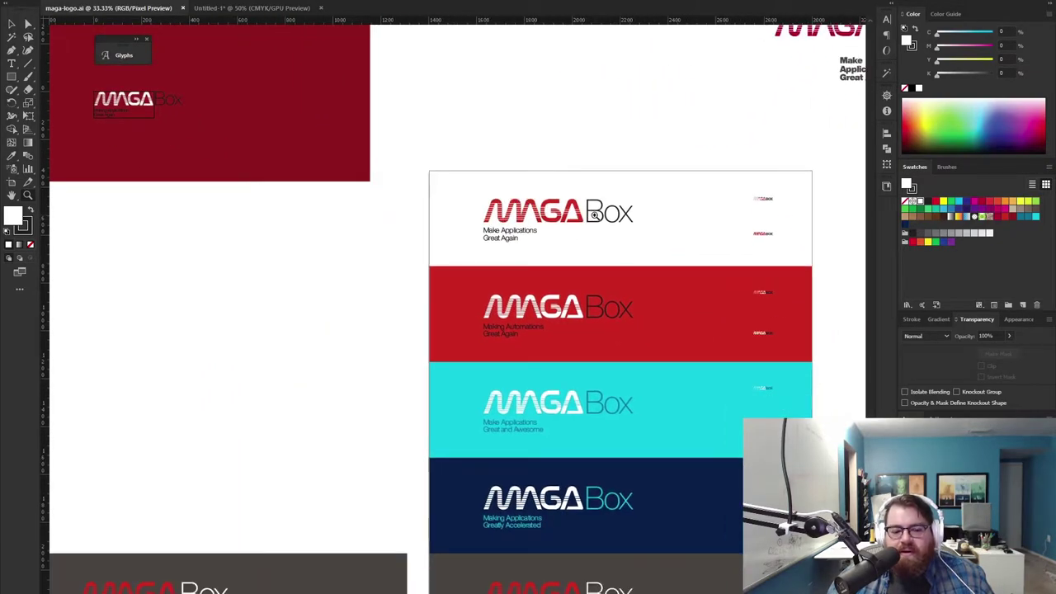
{"action": "left_click_drag", "start_coordinate": [608, 360], "coordinate": [596, 318]}
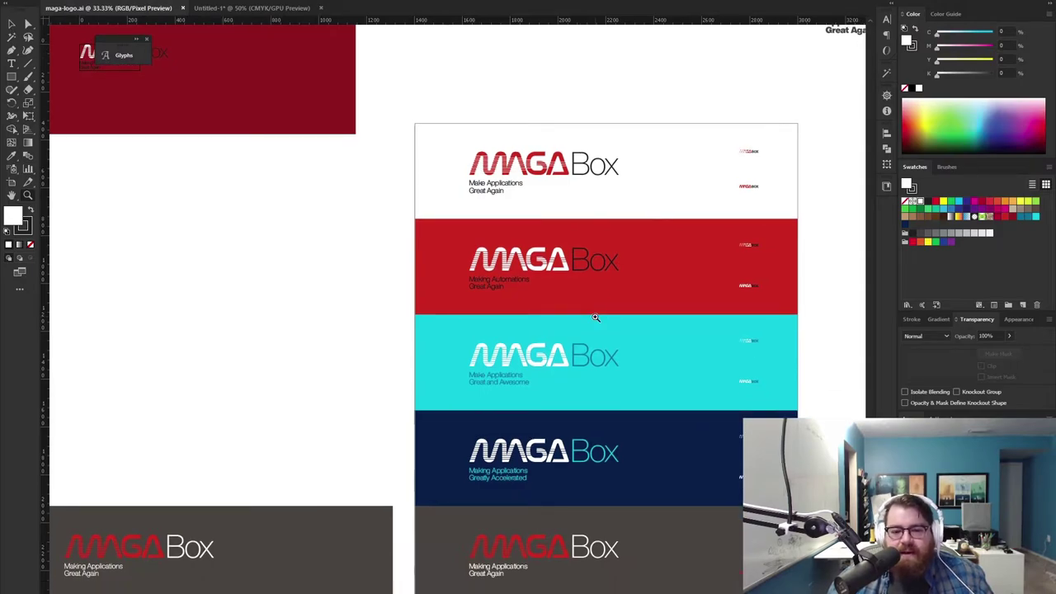
{"action": "left_click_drag", "start_coordinate": [255, 301], "coordinate": [455, 371]}
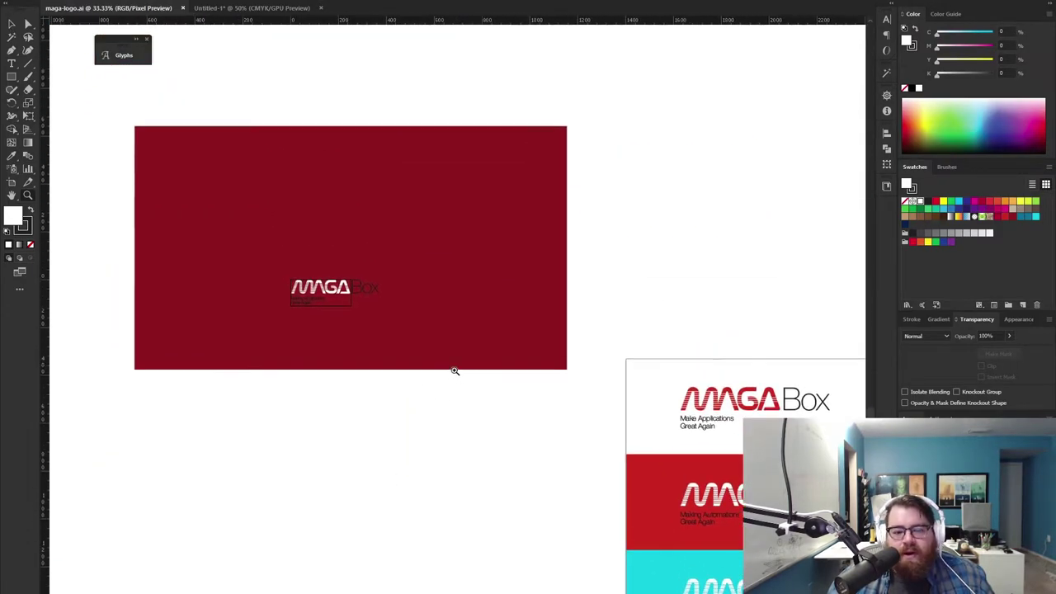
- Replace the word Box beside the white MAGA logo on the dark red rectangle with "PaaS"
{"action": "scroll", "coordinate": [415, 308], "scroll_direction": "up", "scroll_amount": 5}
{"action": "scroll", "coordinate": [478, 255], "scroll_direction": "down", "scroll_amount": 2}
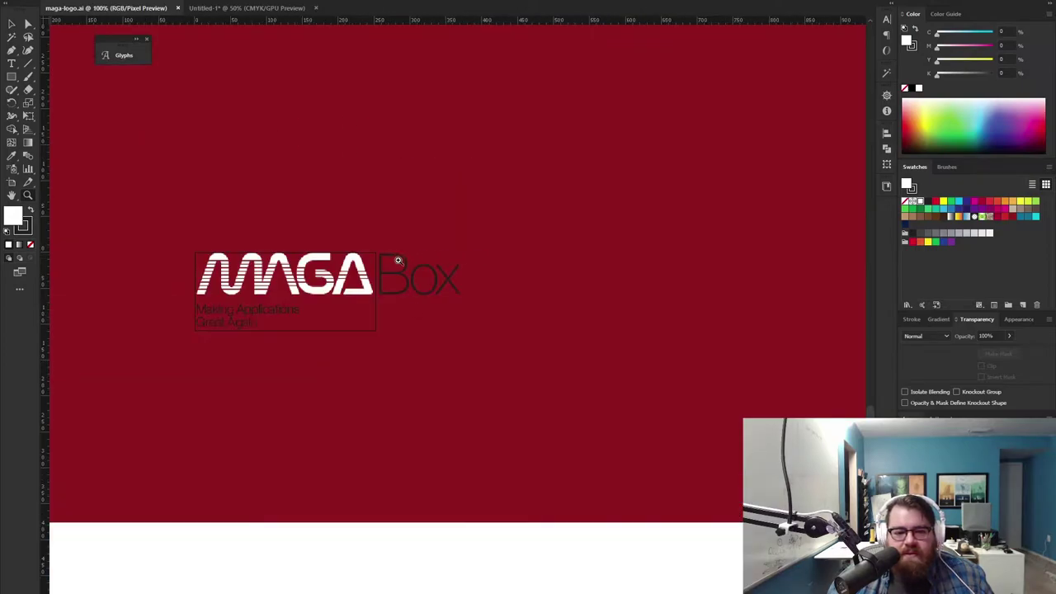
{"action": "key", "text": "t"}
{"action": "left_click_drag", "start_coordinate": [390, 273], "coordinate": [545, 279]}
{"action": "type", "text": "PaaS"}
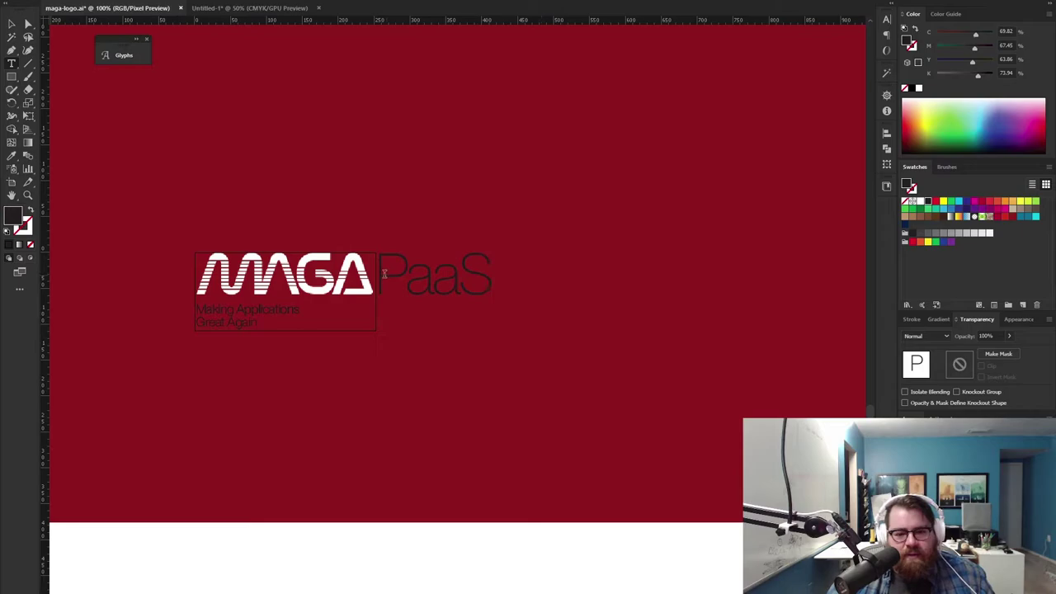
- Change the word beside the white MAGA logo on the dark red rectangle to "Worx" and deselect it
{"action": "left_click_drag", "start_coordinate": [384, 274], "coordinate": [563, 262]}
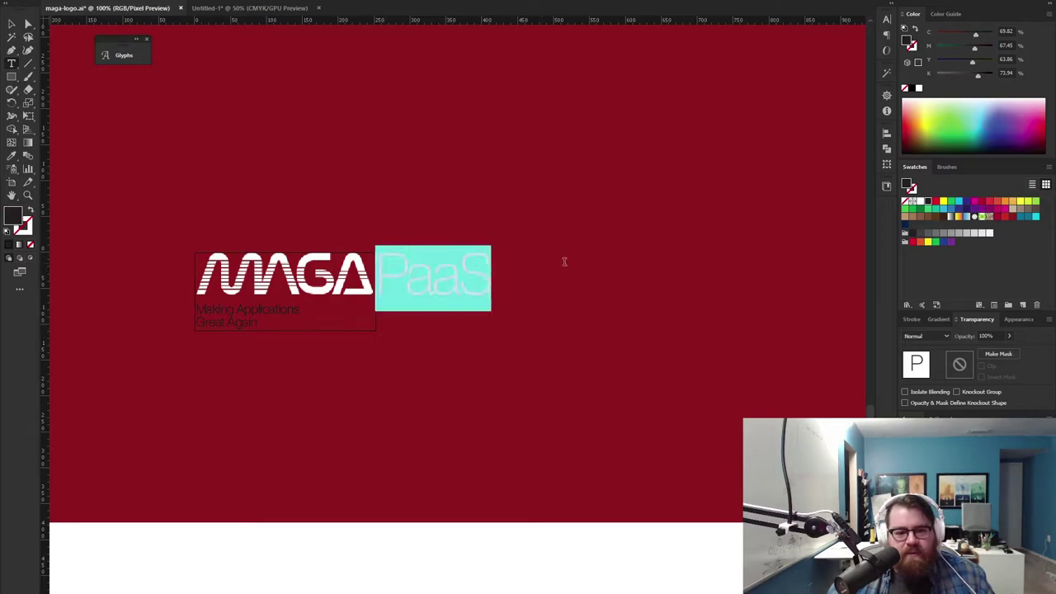
{"action": "type", "text": "WOrx"}
{"action": "key", "text": "BackSpace"}
{"action": "key", "text": "BackSpace"}
{"action": "key", "text": "BackSpace"}
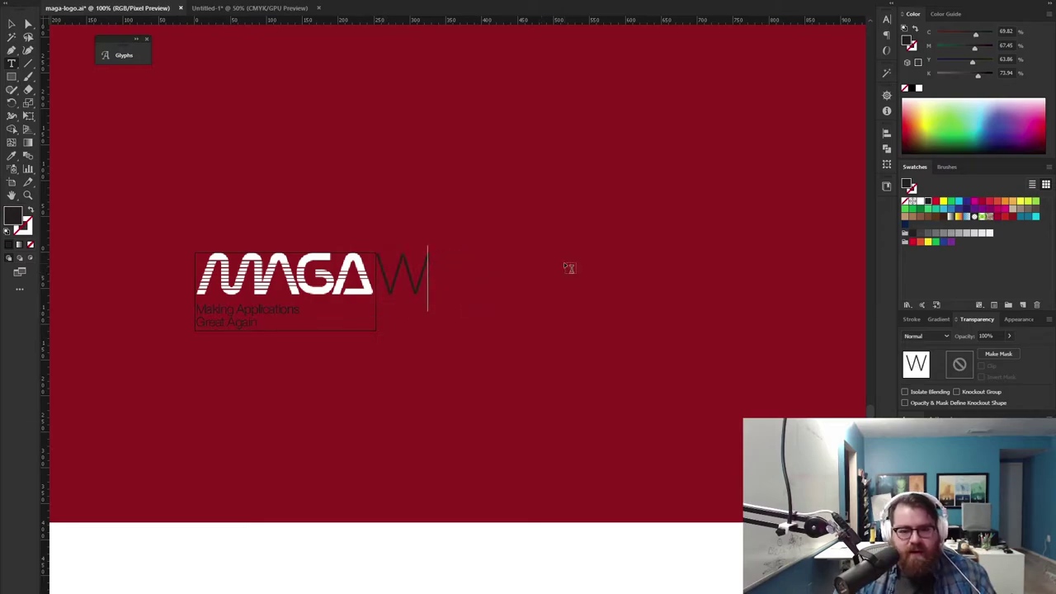
{"action": "type", "text": "orx"}
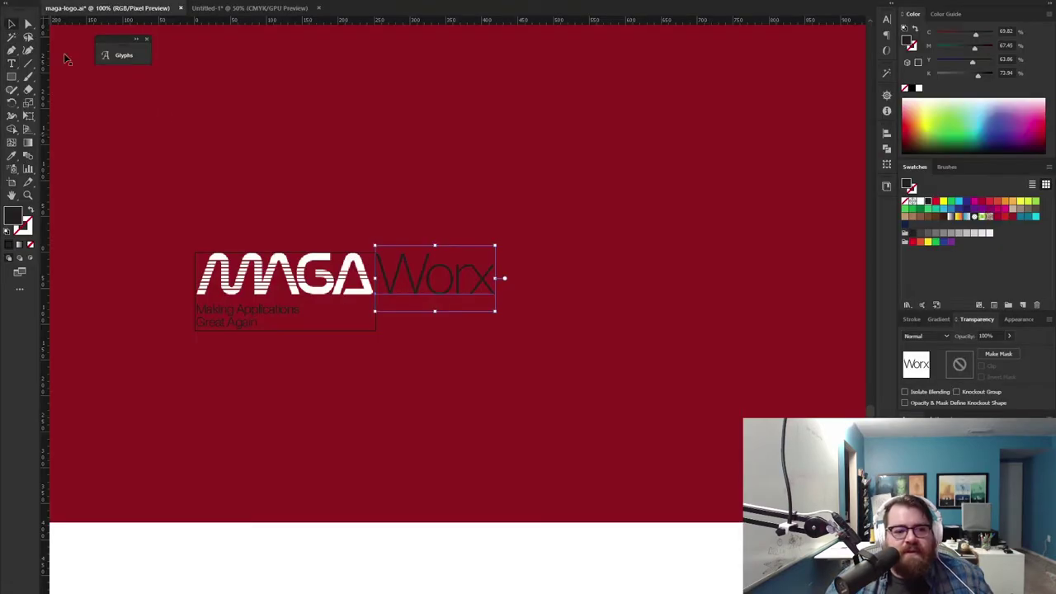
{"action": "left_click", "coordinate": [533, 222]}
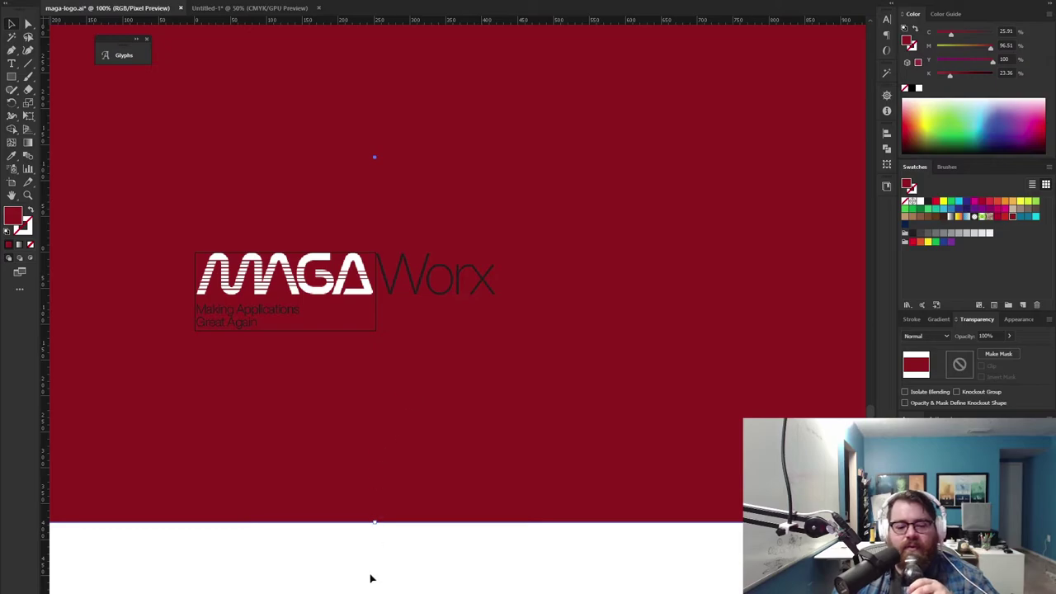
- Switch to the project plan in InDesign and view the MAGA logo above the phase headings
{"action": "key", "text": "alt+Tab"}
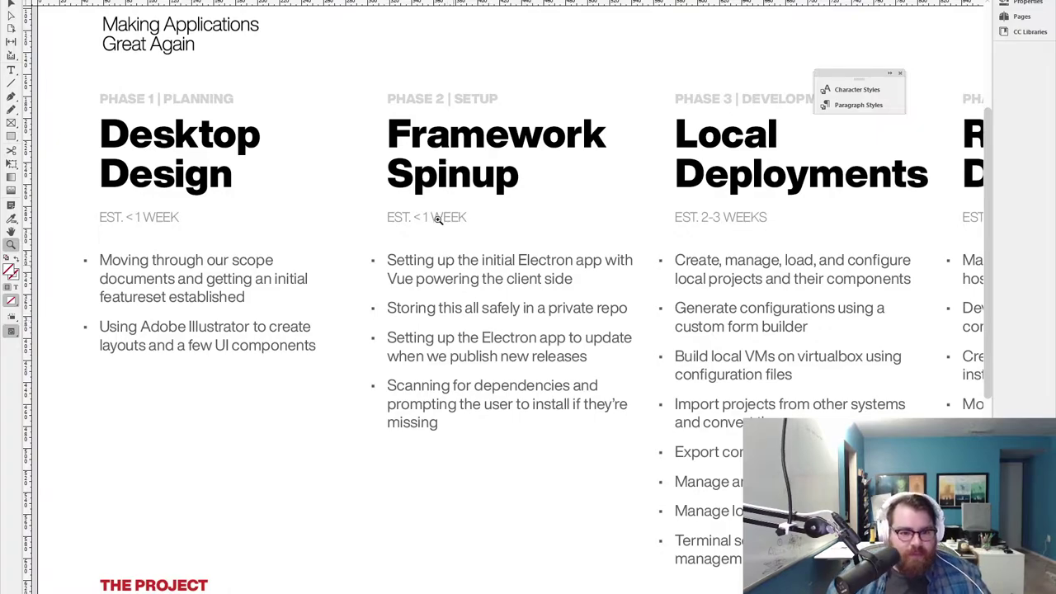
{"action": "scroll", "coordinate": [384, 202], "scroll_direction": "up", "scroll_amount": 2}
{"action": "scroll", "coordinate": [384, 202], "scroll_direction": "up", "scroll_amount": 3}
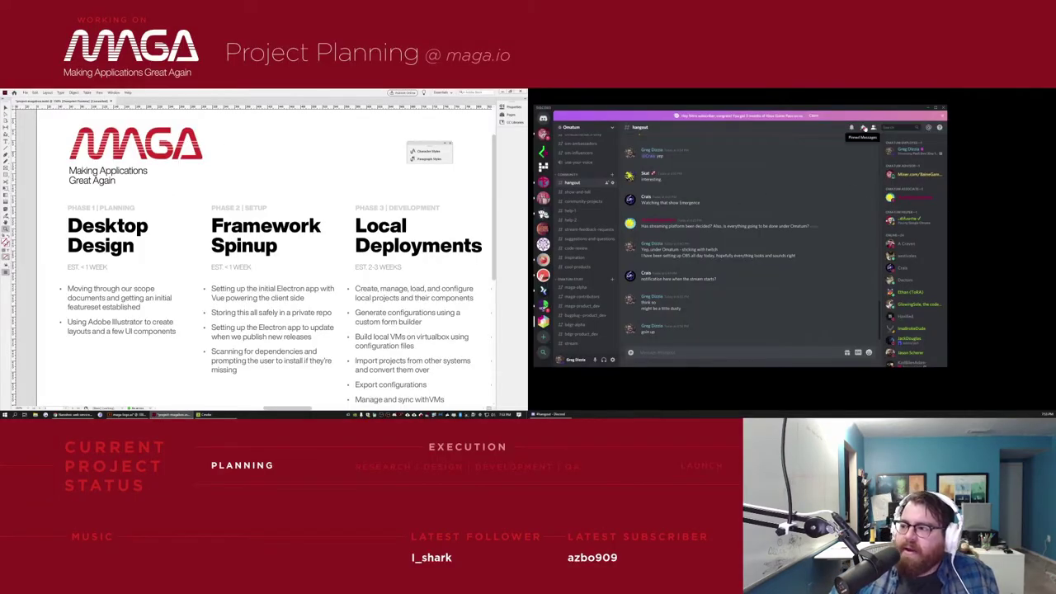
- Find the pinned project plan image in Discord's hangout channel and open its original in the browser
{"action": "left_click", "coordinate": [863, 127]}
{"action": "left_click", "coordinate": [846, 154]}
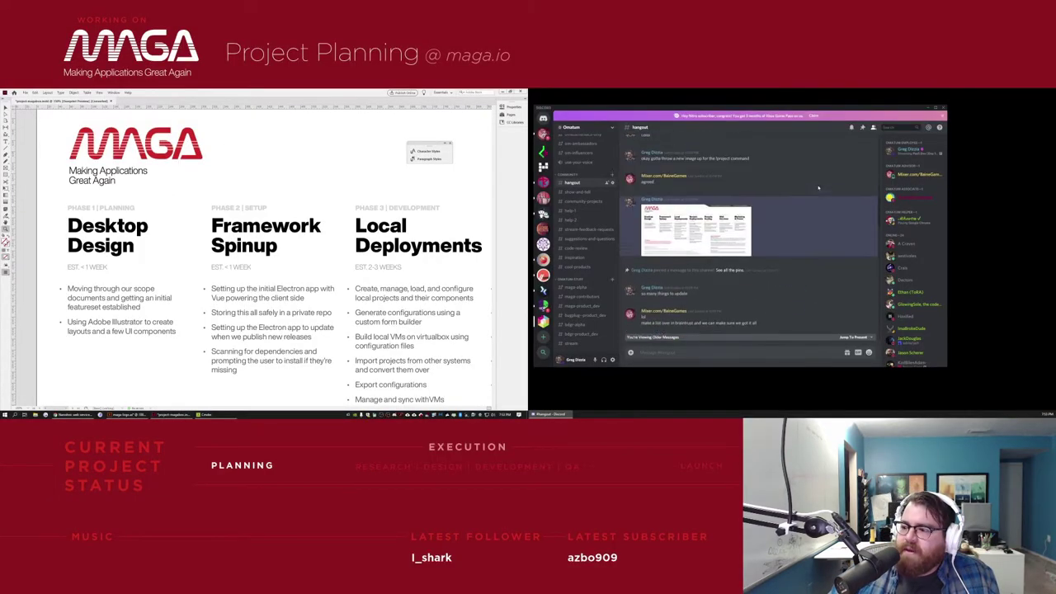
{"action": "left_click", "coordinate": [736, 238]}
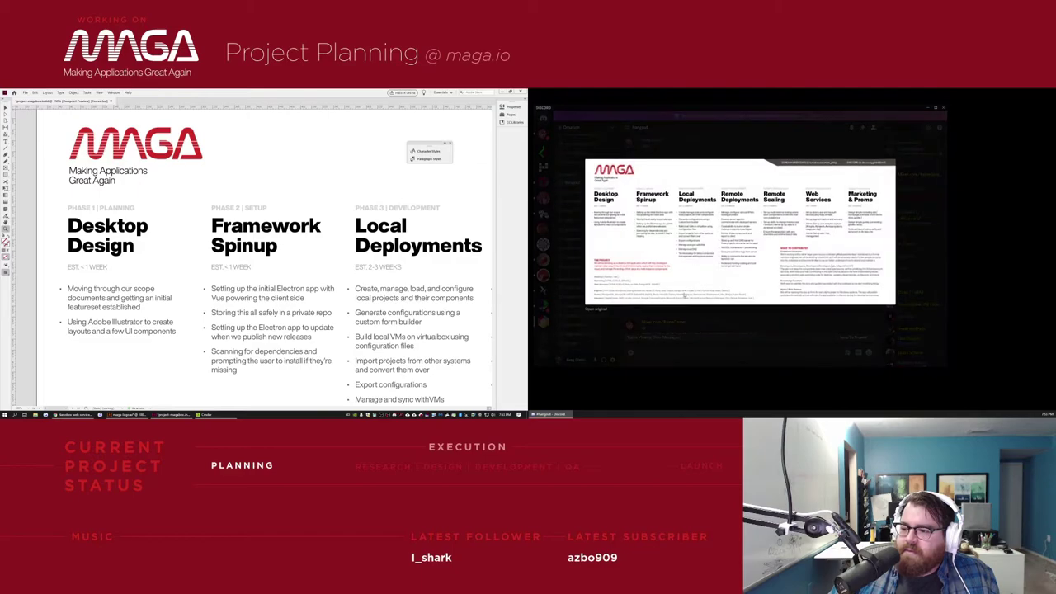
{"action": "left_click", "coordinate": [596, 308]}
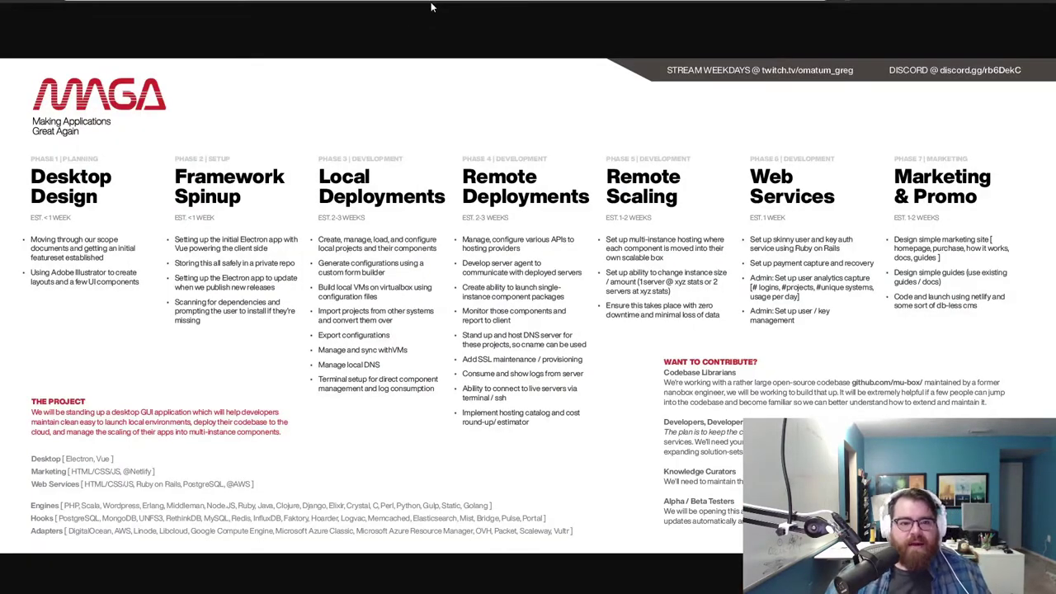
- Open the Nightbot website in a new browser tab and log in to its dashboard
{"action": "key", "text": "ctrl+t"}
{"action": "type", "text": "Night"}
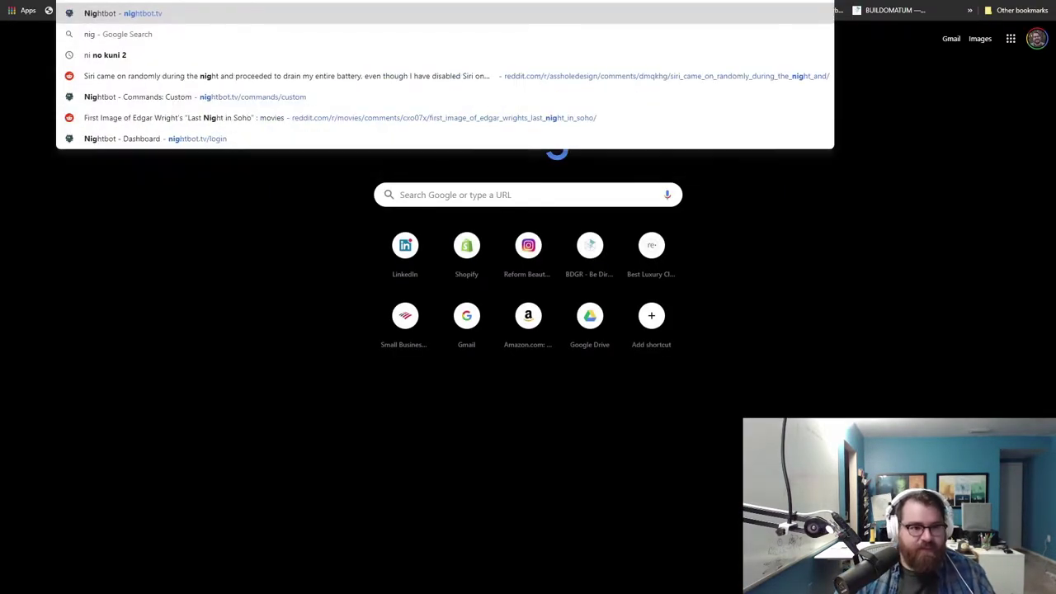
{"action": "key", "text": "Return"}
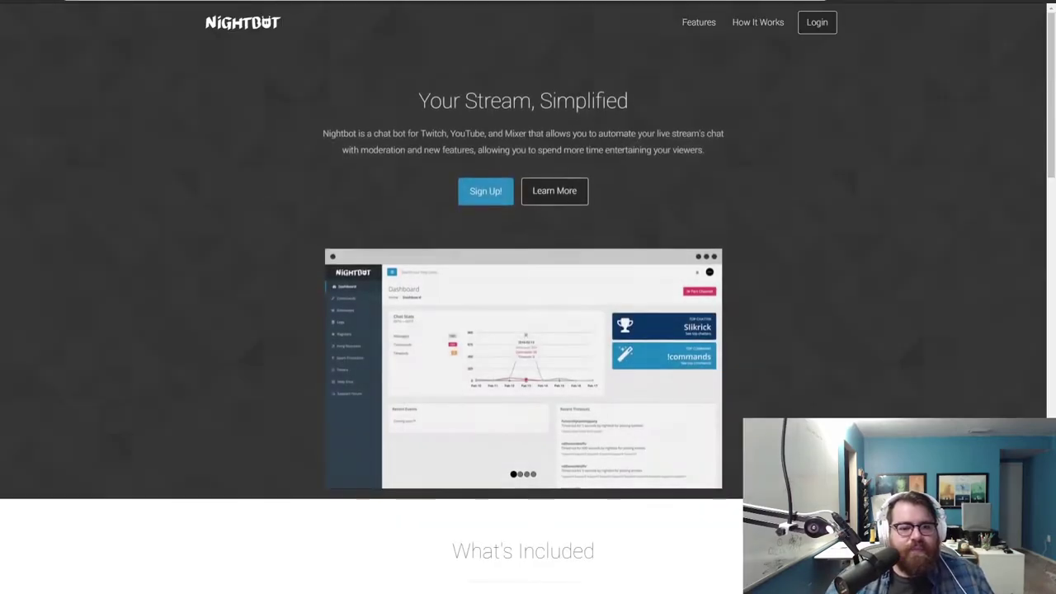
{"action": "left_click", "coordinate": [816, 28]}
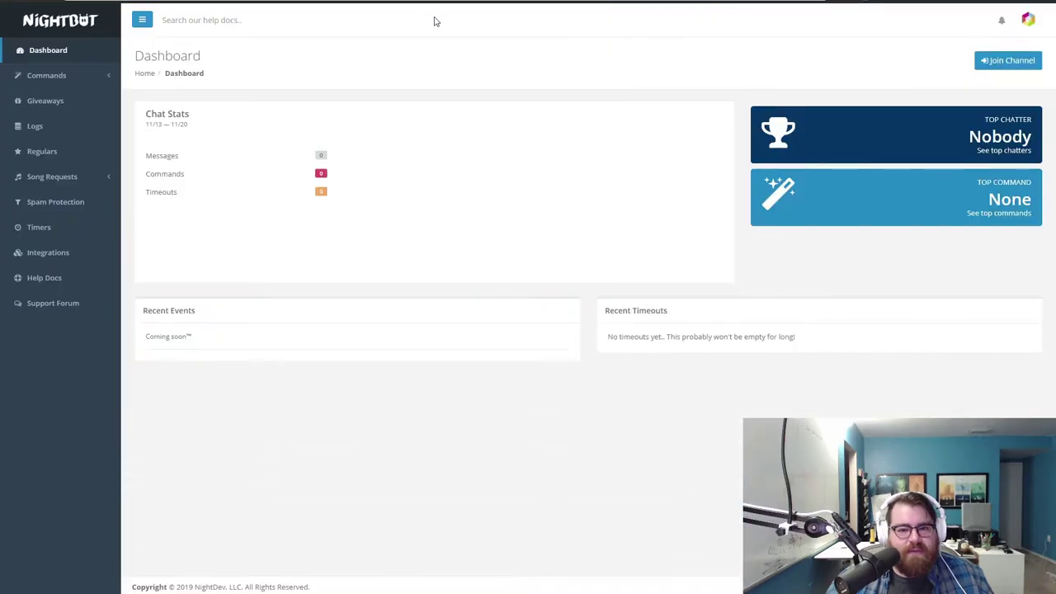
- Open Nightbot's custom channel commands and check the !project entry
{"action": "left_click", "coordinate": [50, 75]}
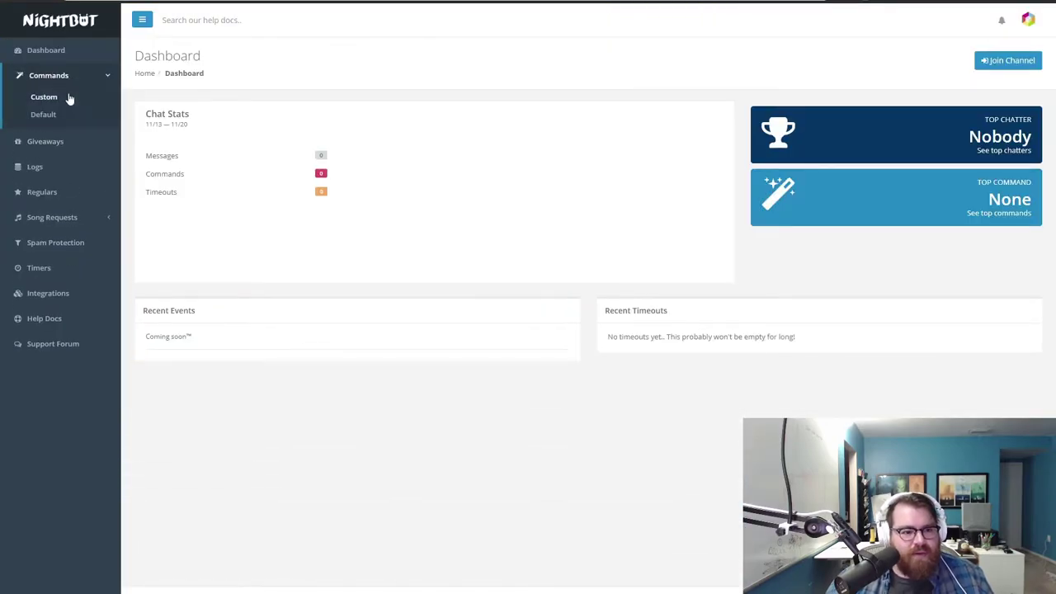
{"action": "left_click", "coordinate": [68, 98]}
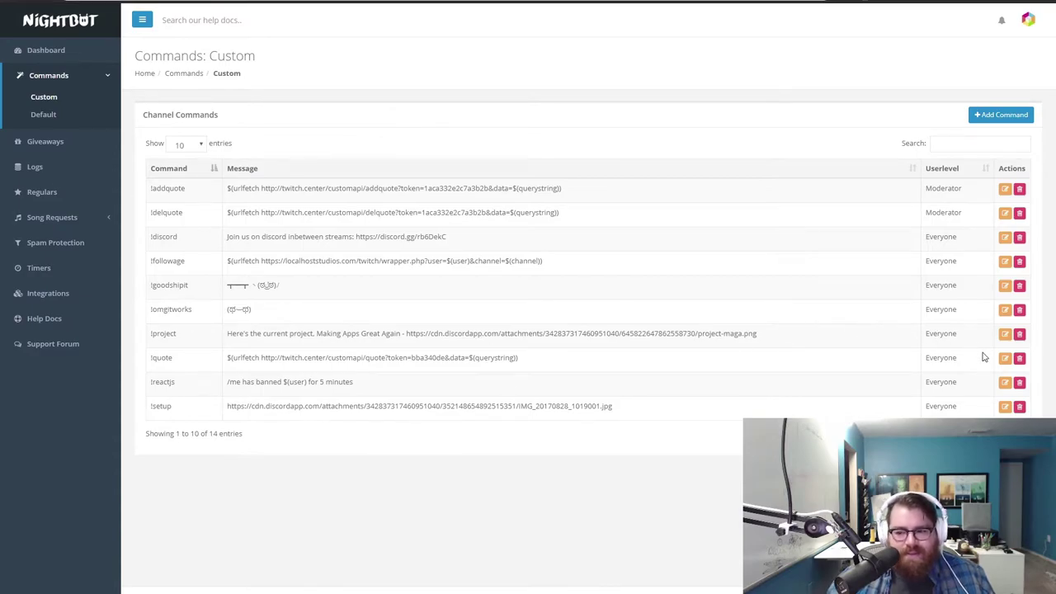
{"action": "triple_click", "coordinate": [168, 333]}
- Return to the Nightbot dashboard, have the bot join the channel, and dismiss the next-steps dialog
{"action": "left_click", "coordinate": [45, 50]}
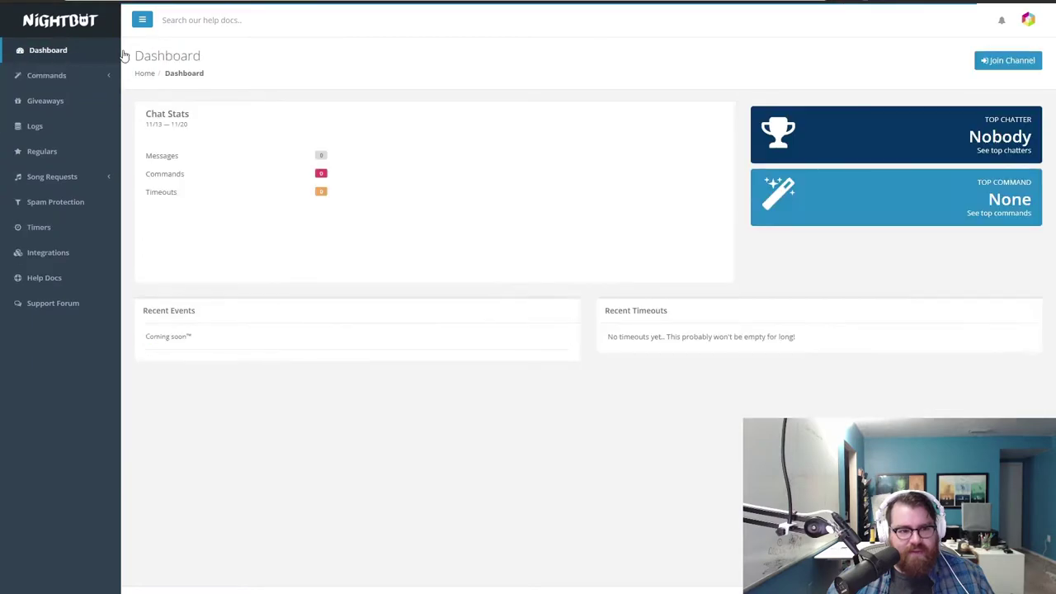
{"action": "left_click", "coordinate": [1008, 63]}
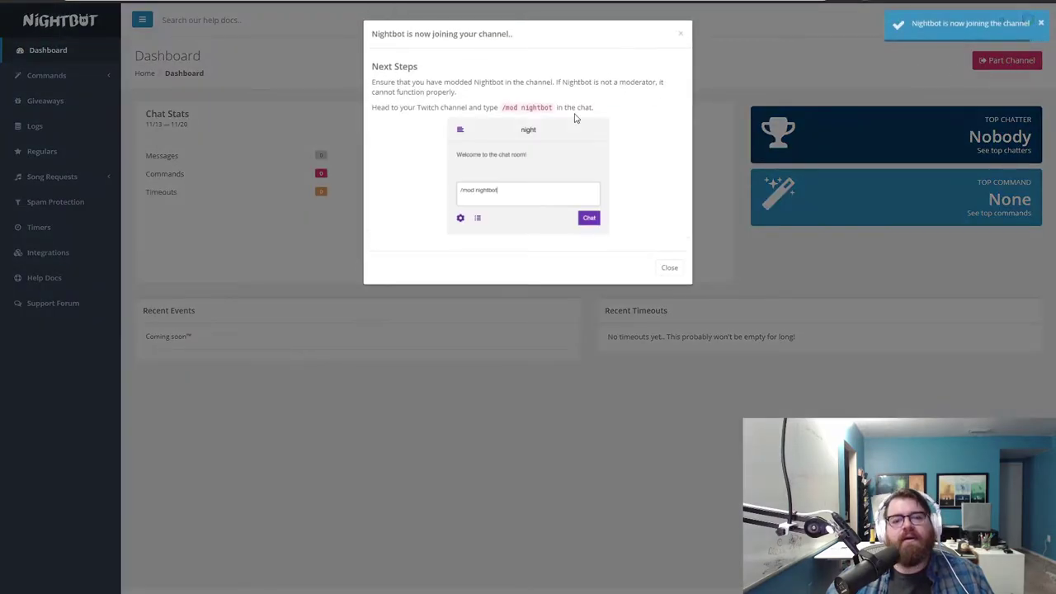
{"action": "left_click", "coordinate": [669, 268]}
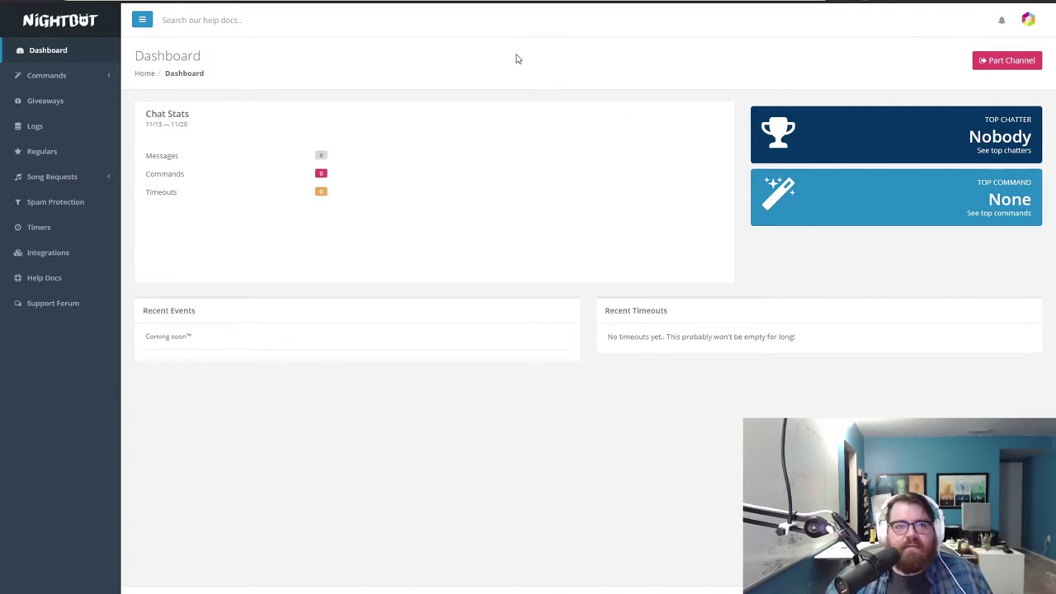
- Revisit the project plan image and the Nanobox web services document, then open the Docs home page
{"action": "mouse_move", "coordinate": [532, 2]}
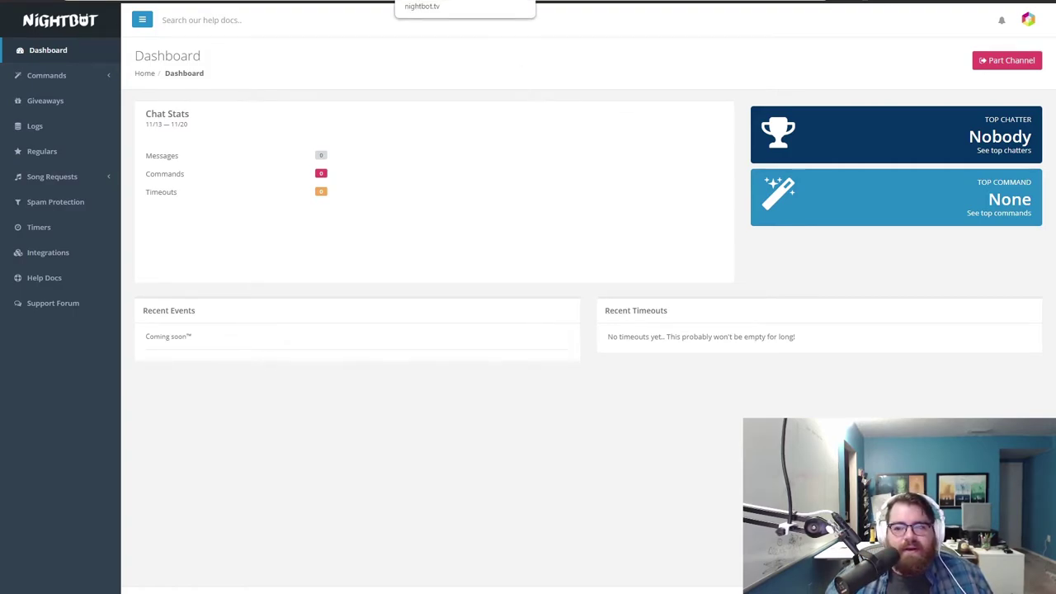
{"action": "key", "text": "ctrl+Tab"}
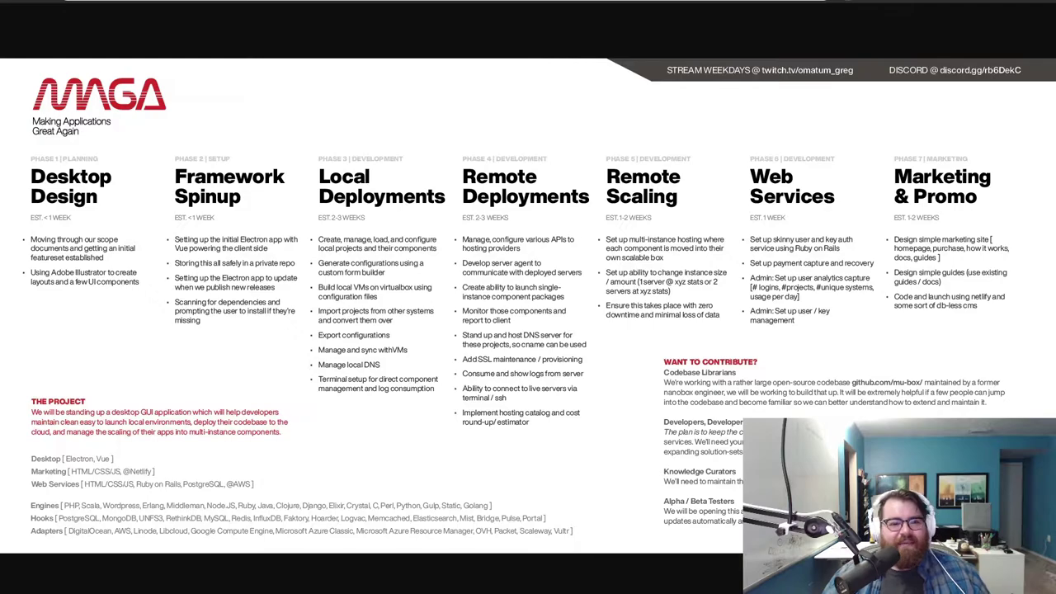
{"action": "key", "text": "ctrl+Tab"}
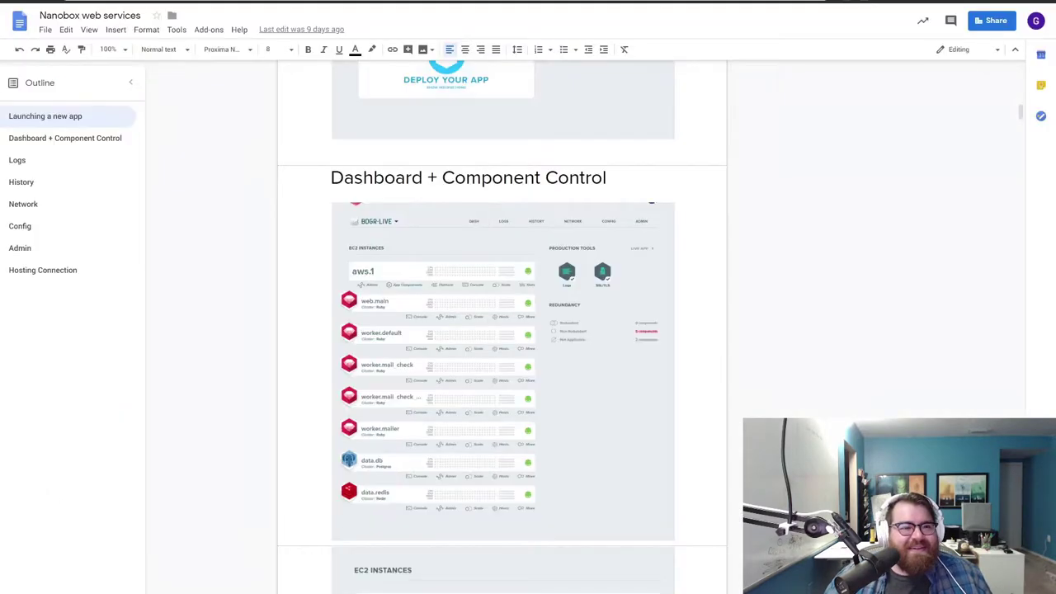
{"action": "left_click", "coordinate": [19, 21]}
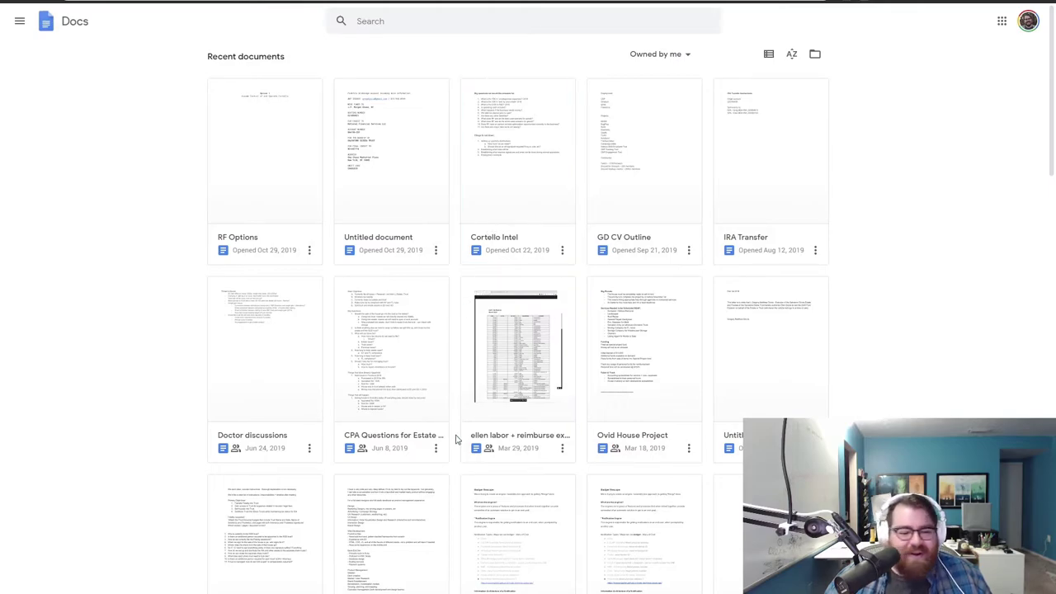
- Switch back to the project plan in InDesign and examine the Phase 1 Desktop Design heading, time estimate and bullet points
{"action": "key", "text": "alt+Tab"}
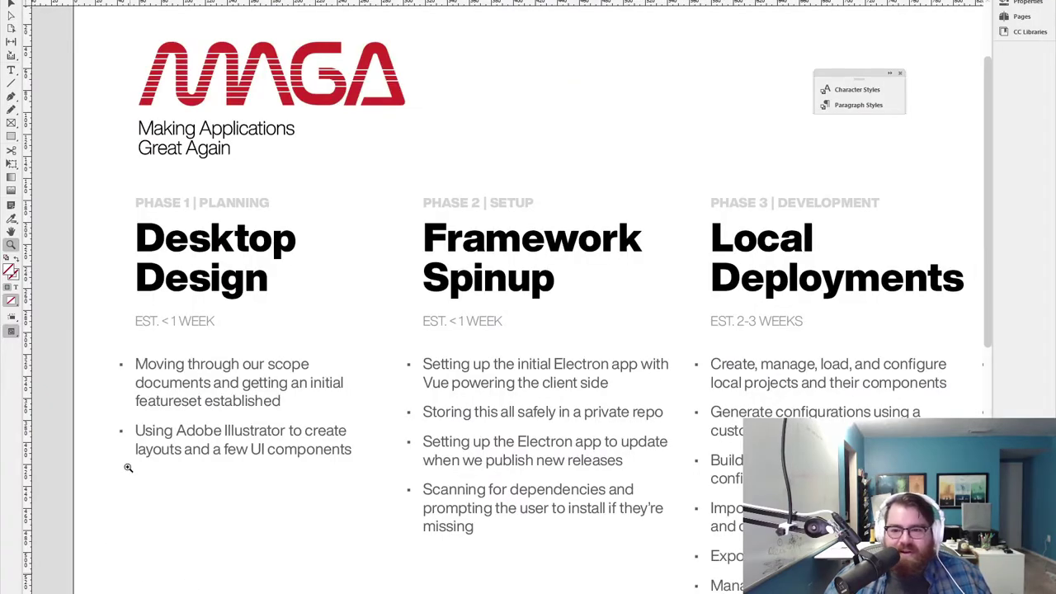
{"action": "left_click", "coordinate": [11, 5]}
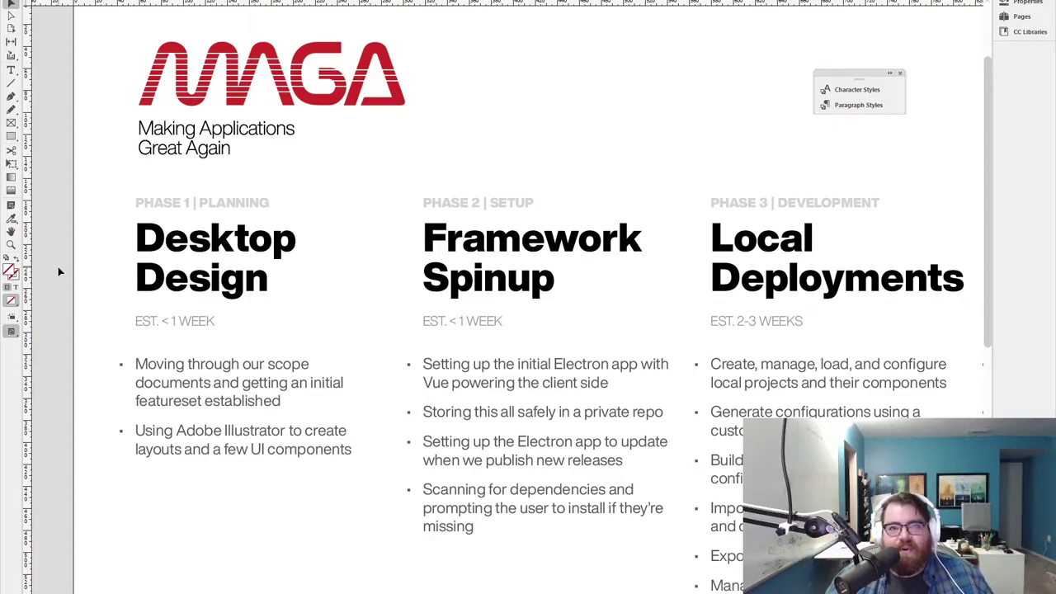
{"action": "scroll", "coordinate": [99, 277], "scroll_direction": "down", "scroll_amount": 5}
{"action": "scroll", "coordinate": [149, 283], "scroll_direction": "up", "scroll_amount": 2}
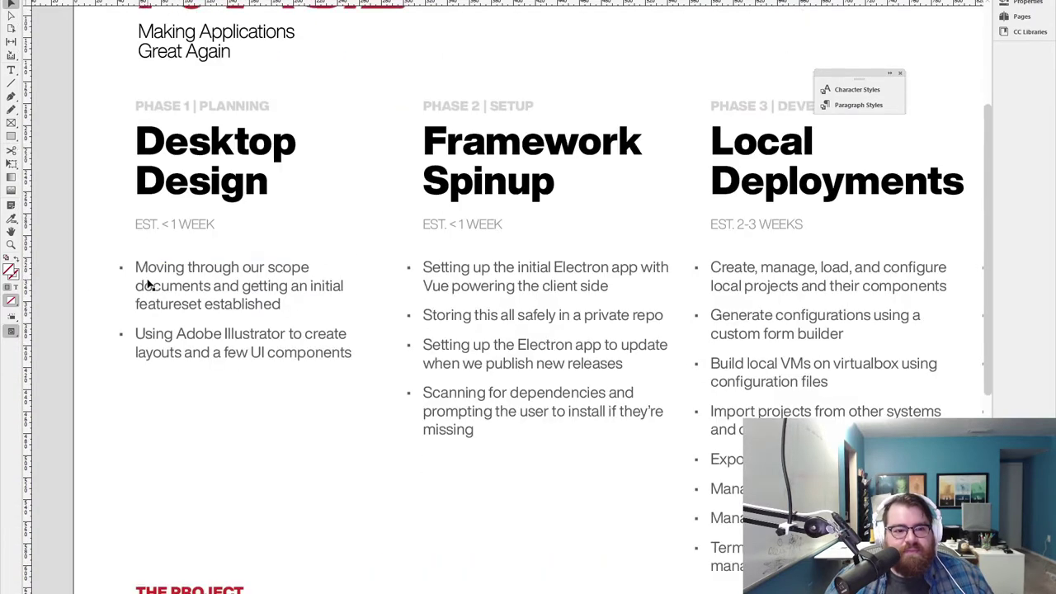
{"action": "scroll", "coordinate": [148, 283], "scroll_direction": "up", "scroll_amount": 2}
{"action": "scroll", "coordinate": [169, 285], "scroll_direction": "down", "scroll_amount": 2}
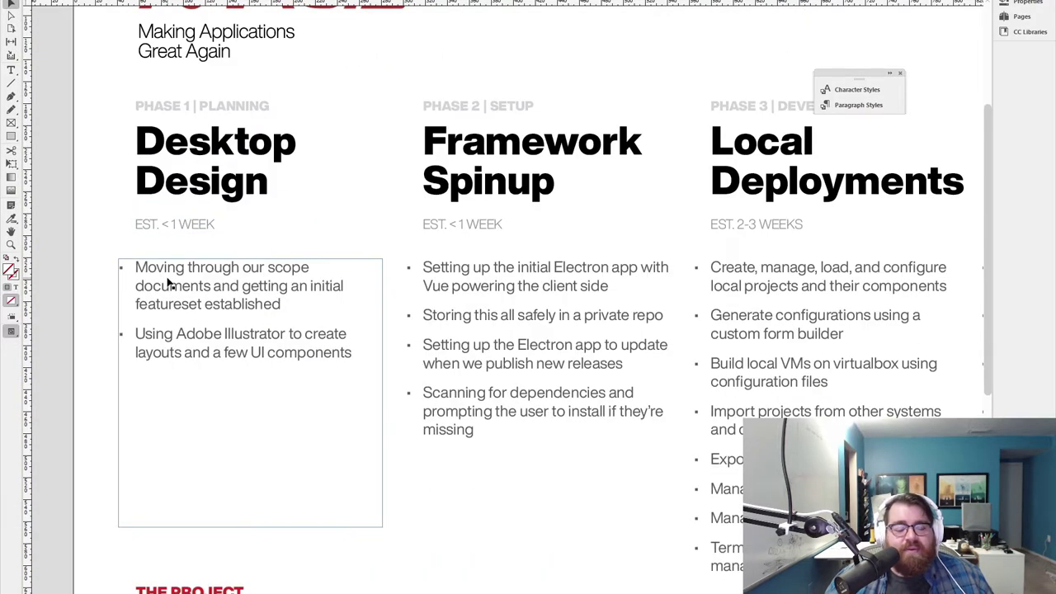
{"action": "scroll", "coordinate": [169, 282], "scroll_direction": "up", "scroll_amount": 1}
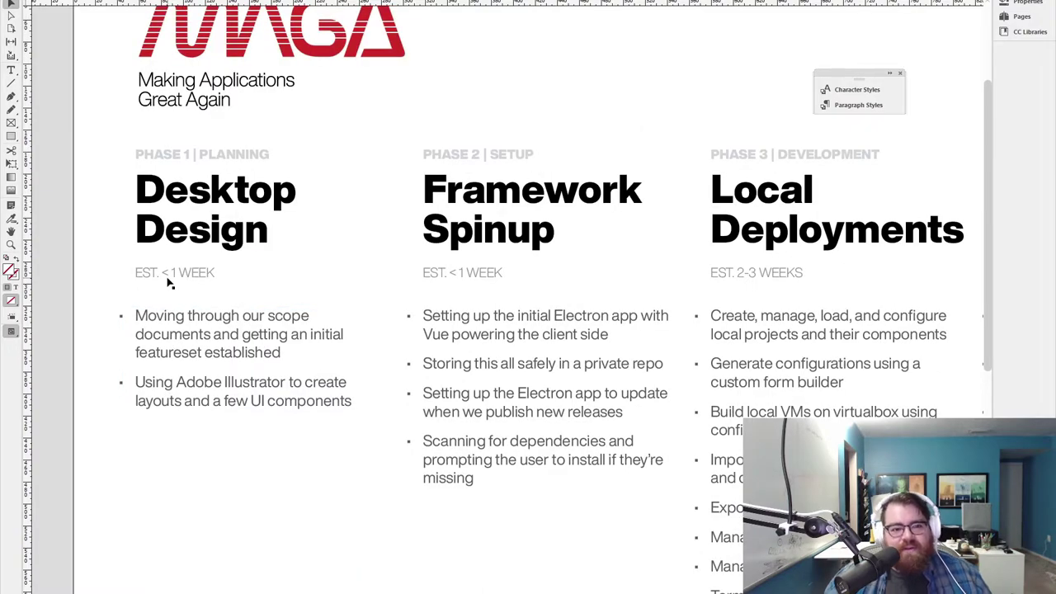
{"action": "scroll", "coordinate": [168, 283], "scroll_direction": "up", "scroll_amount": 2}
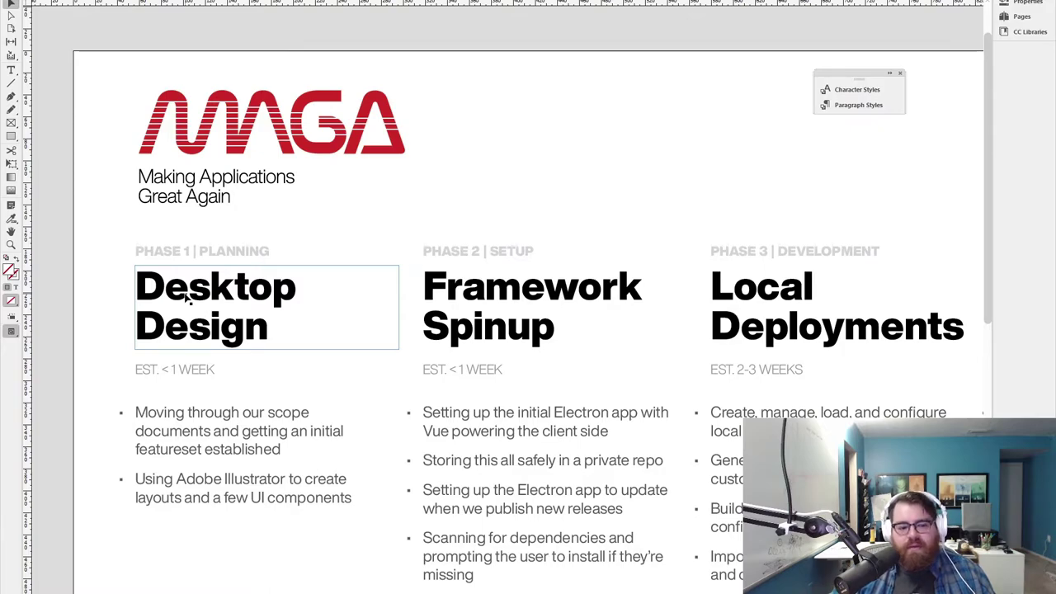
{"action": "scroll", "coordinate": [312, 363], "scroll_direction": "down", "scroll_amount": 3}
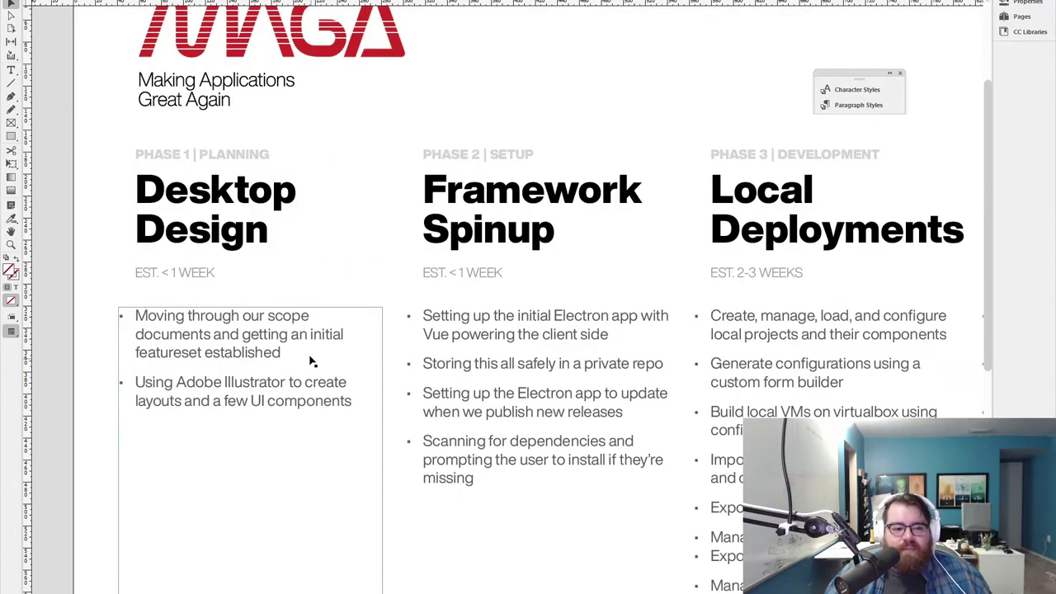